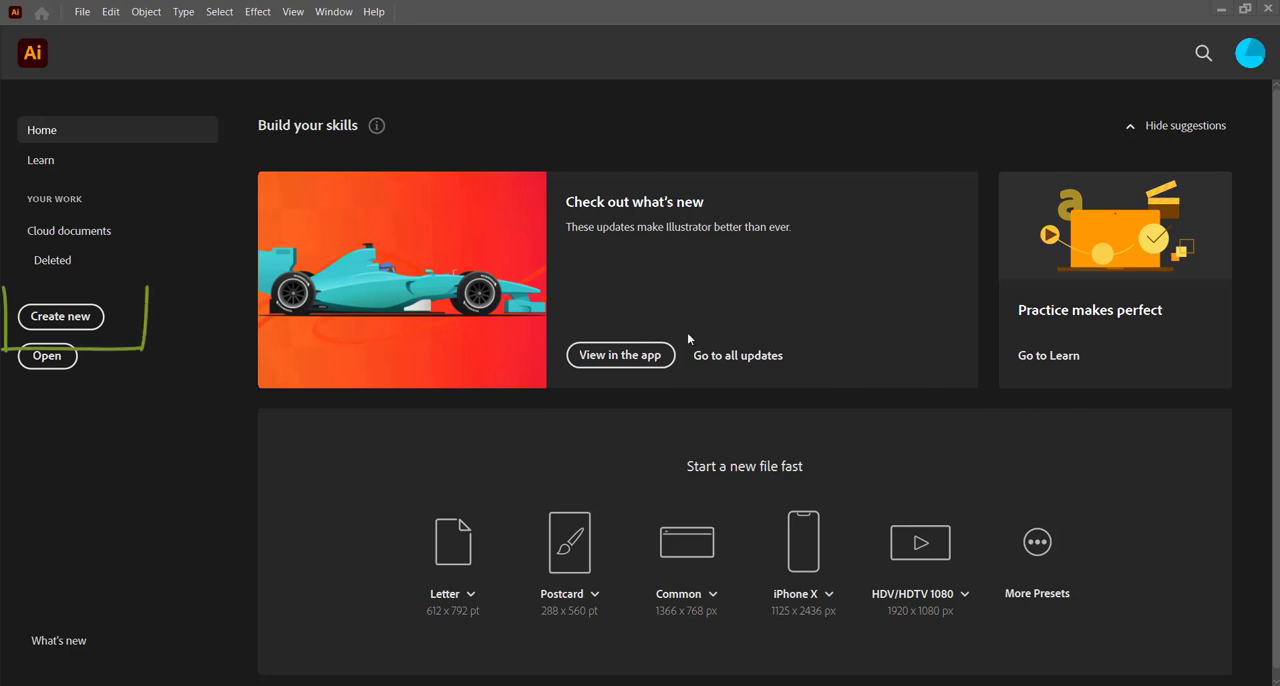
Step: Create a new Letter print document in inches, 8.5 in wide by 11 in high
{"action": "left_click", "coordinate": [42, 320]}
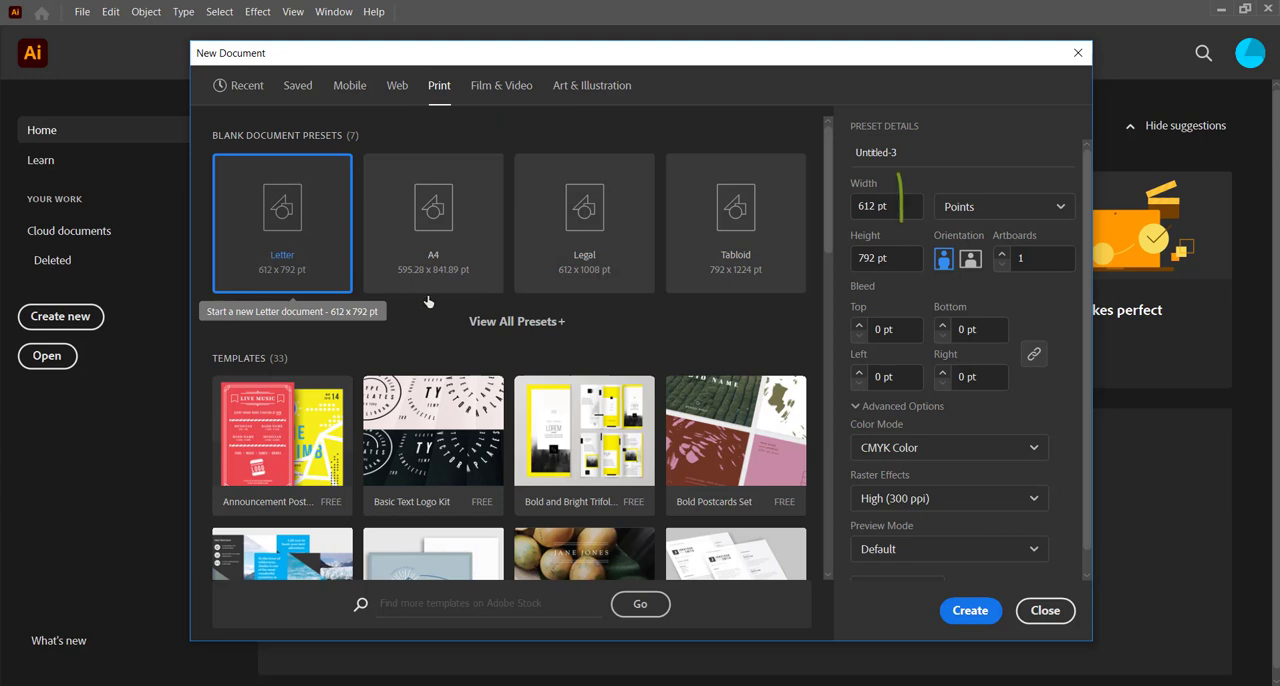
{"action": "left_click", "coordinate": [1043, 216]}
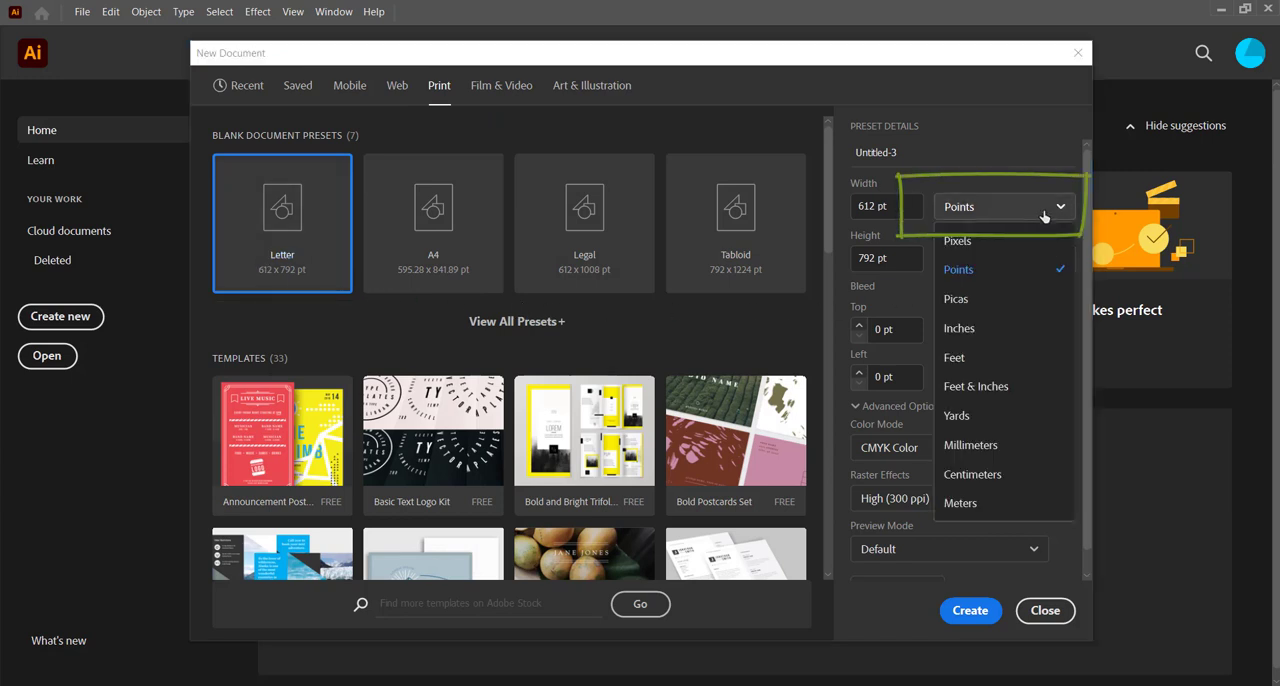
{"action": "left_click", "coordinate": [979, 330]}
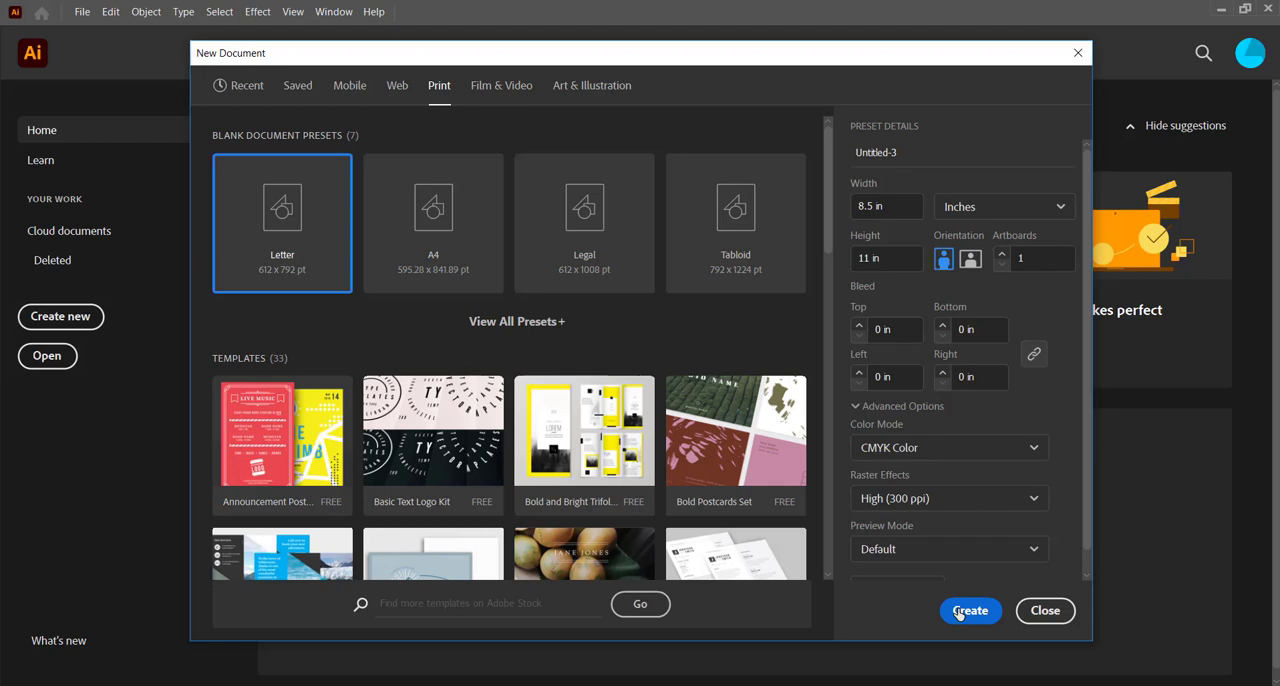
{"action": "left_click", "coordinate": [958, 612]}
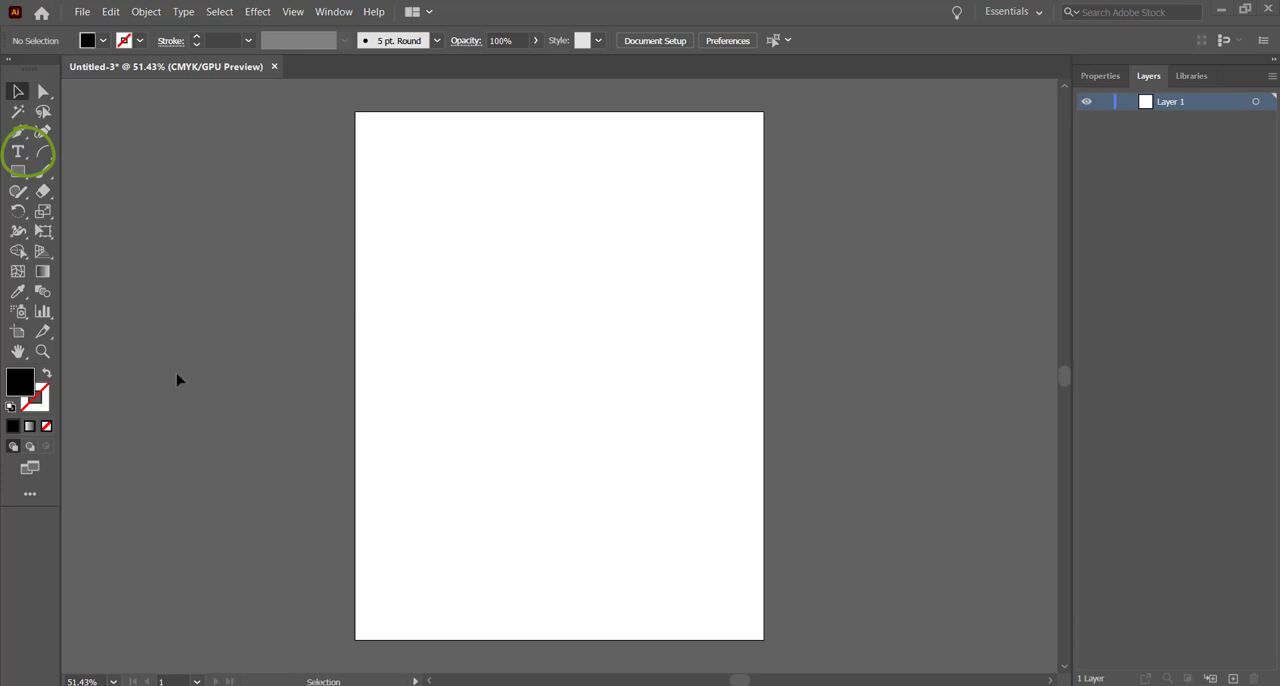
Step: Add the point text "Green Cat Designs" near the page's upper-left corner with the Type tool
{"action": "left_click", "coordinate": [24, 156]}
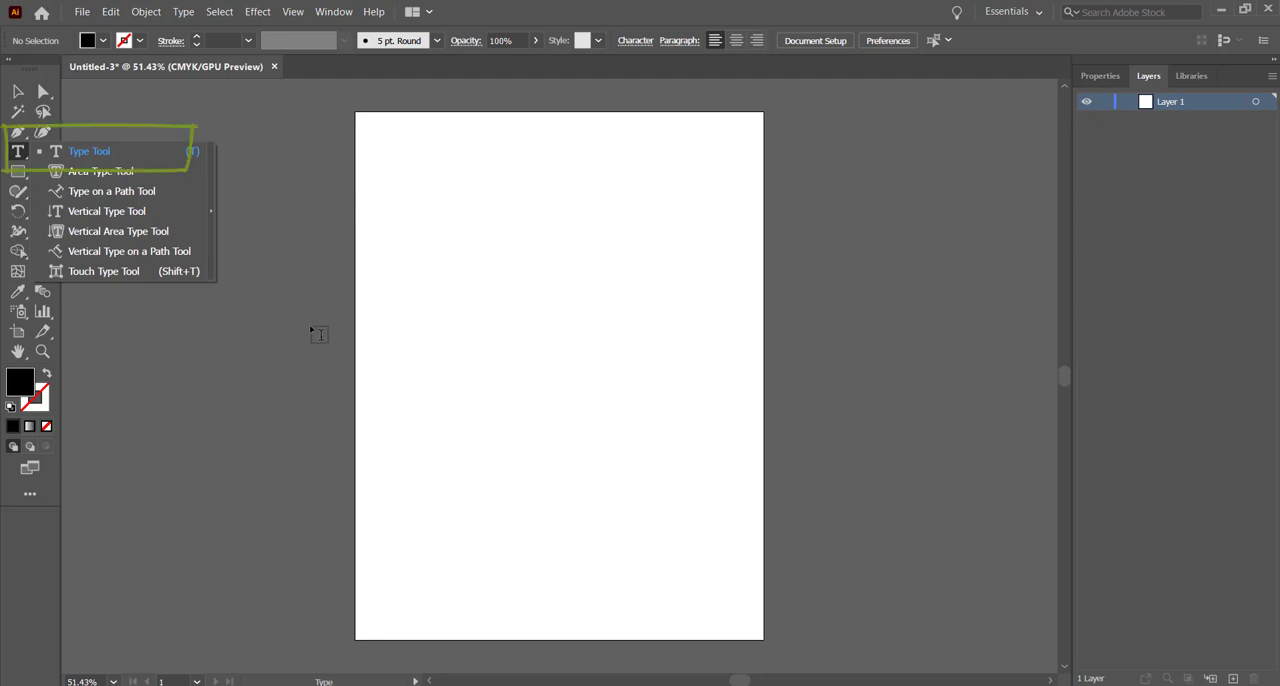
{"action": "left_click", "coordinate": [78, 152]}
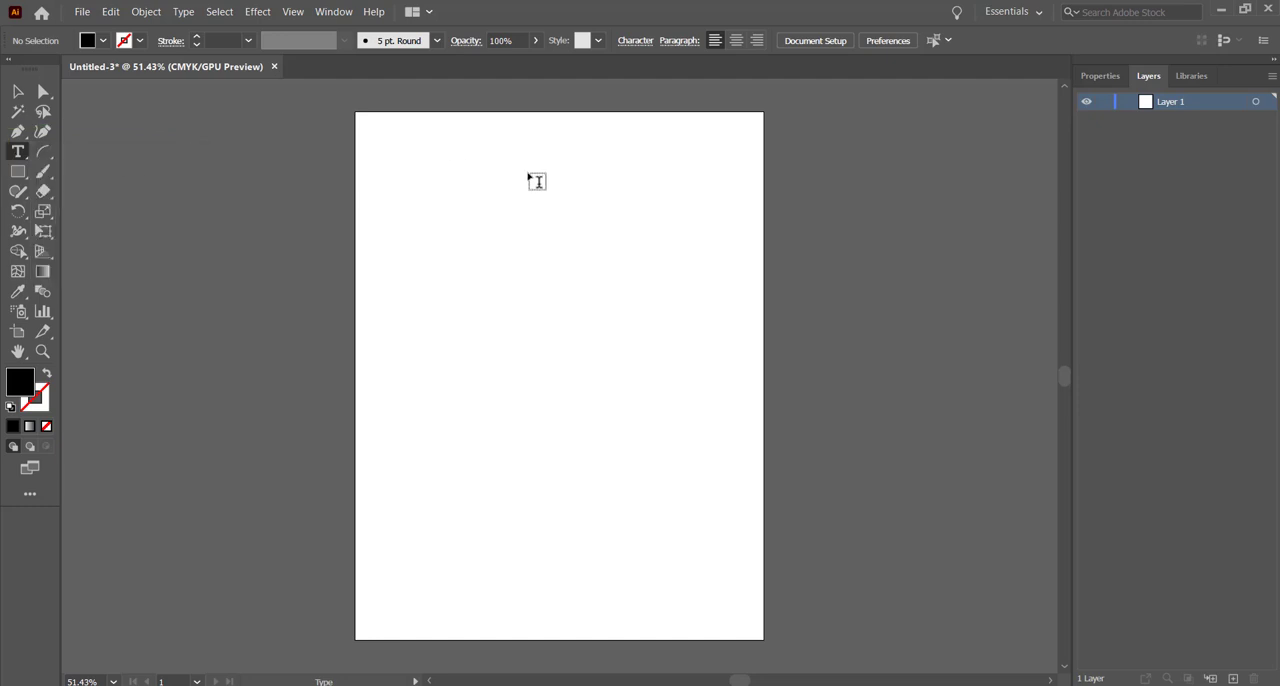
{"action": "left_click", "coordinate": [412, 158]}
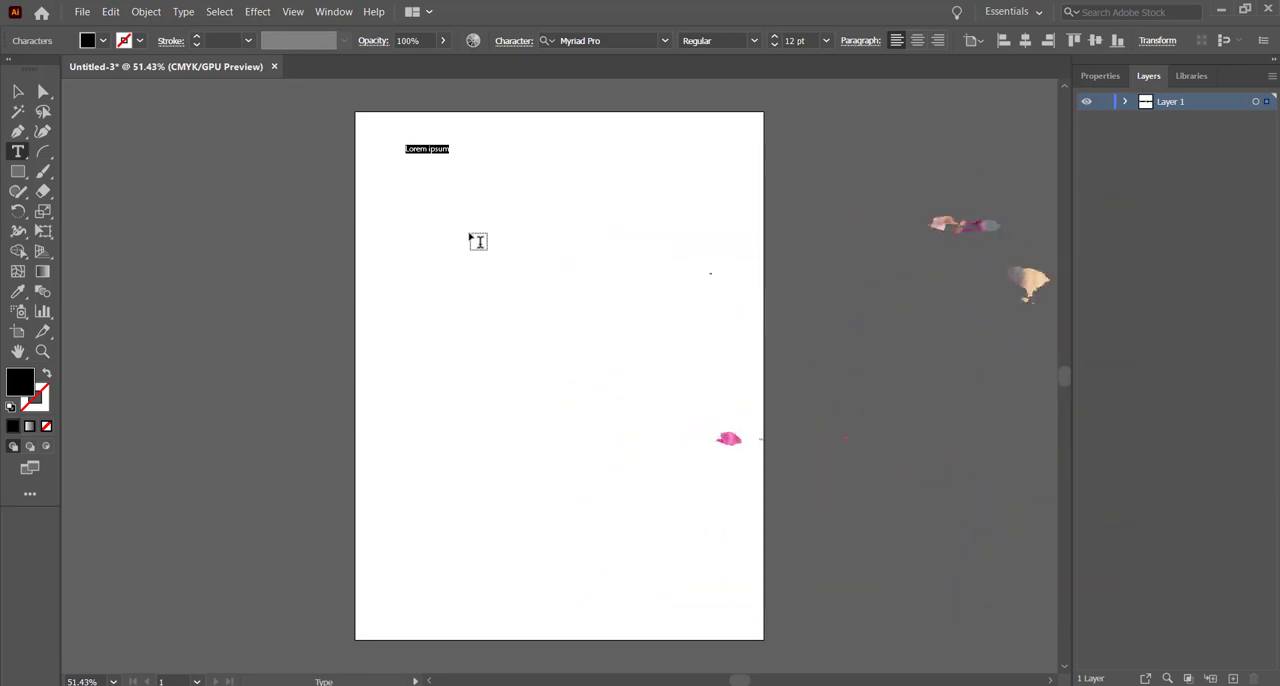
{"action": "type", "text": "qr"}
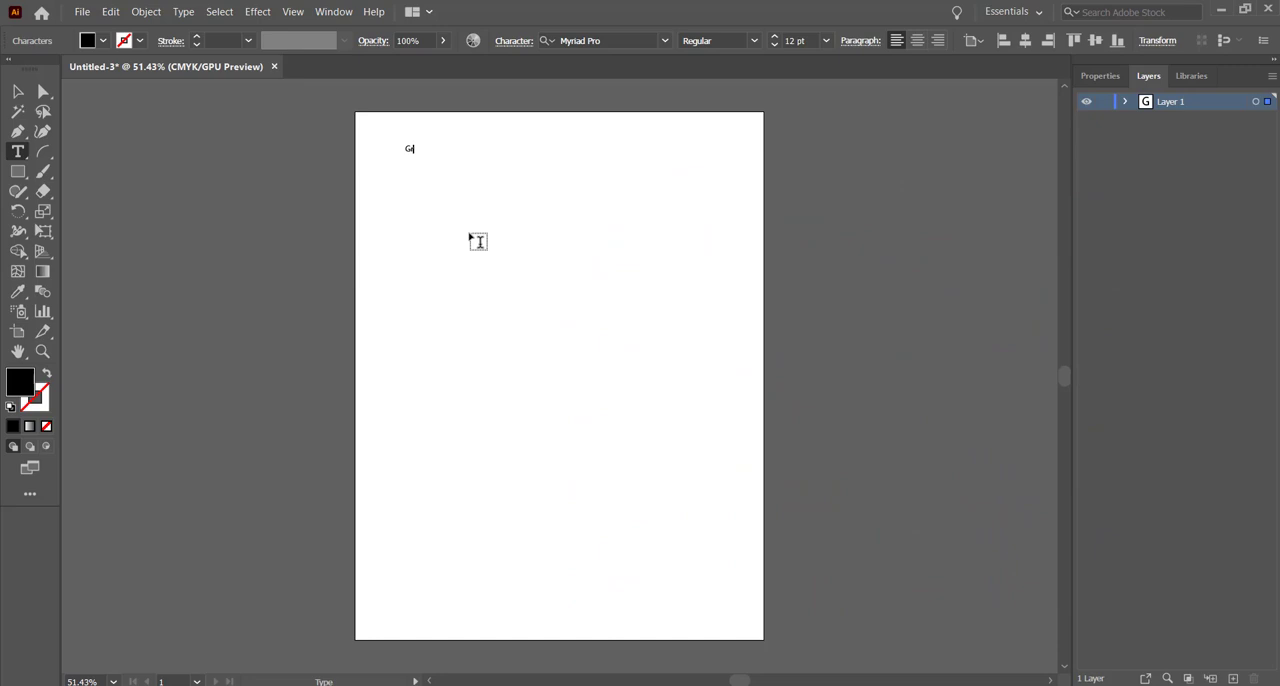
{"action": "type", "text": "een Cat Designs"}
Step: Draw a rectangular text area below the title, replace its placeholder text with "Green Cat Design", and deselect it
{"action": "left_click_drag", "start_coordinate": [413, 215], "coordinate": [559, 308]}
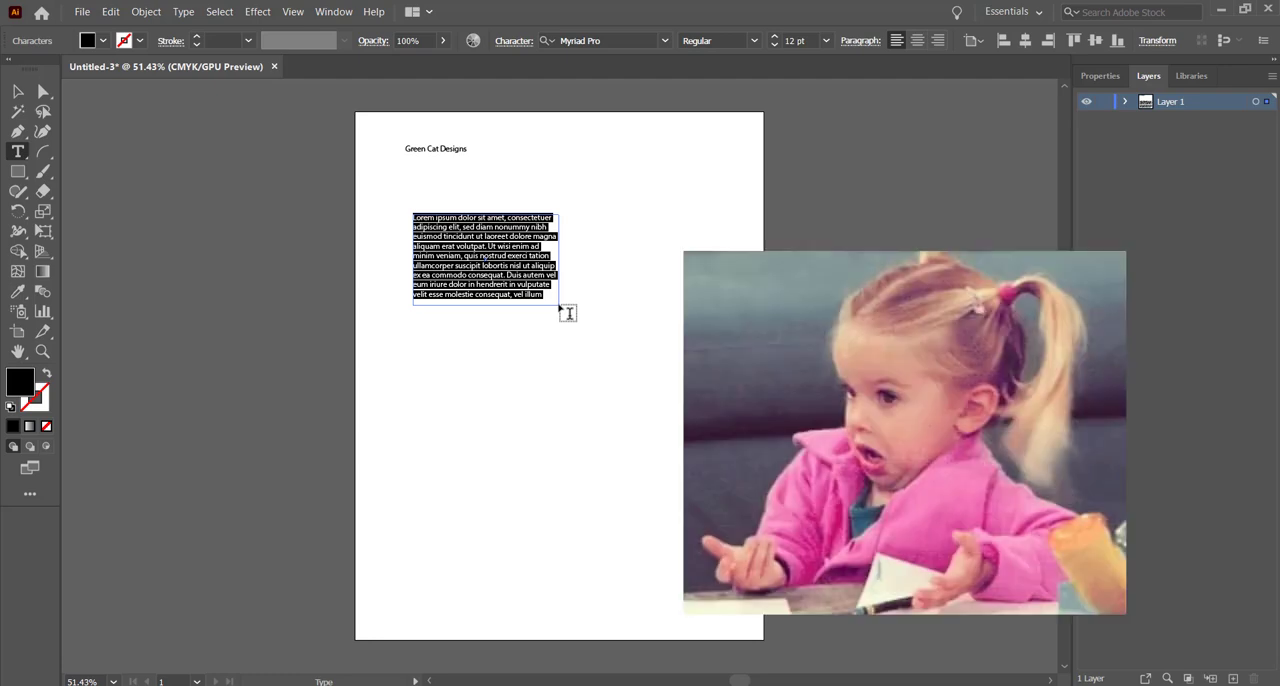
{"action": "key", "text": "BackSpace"}
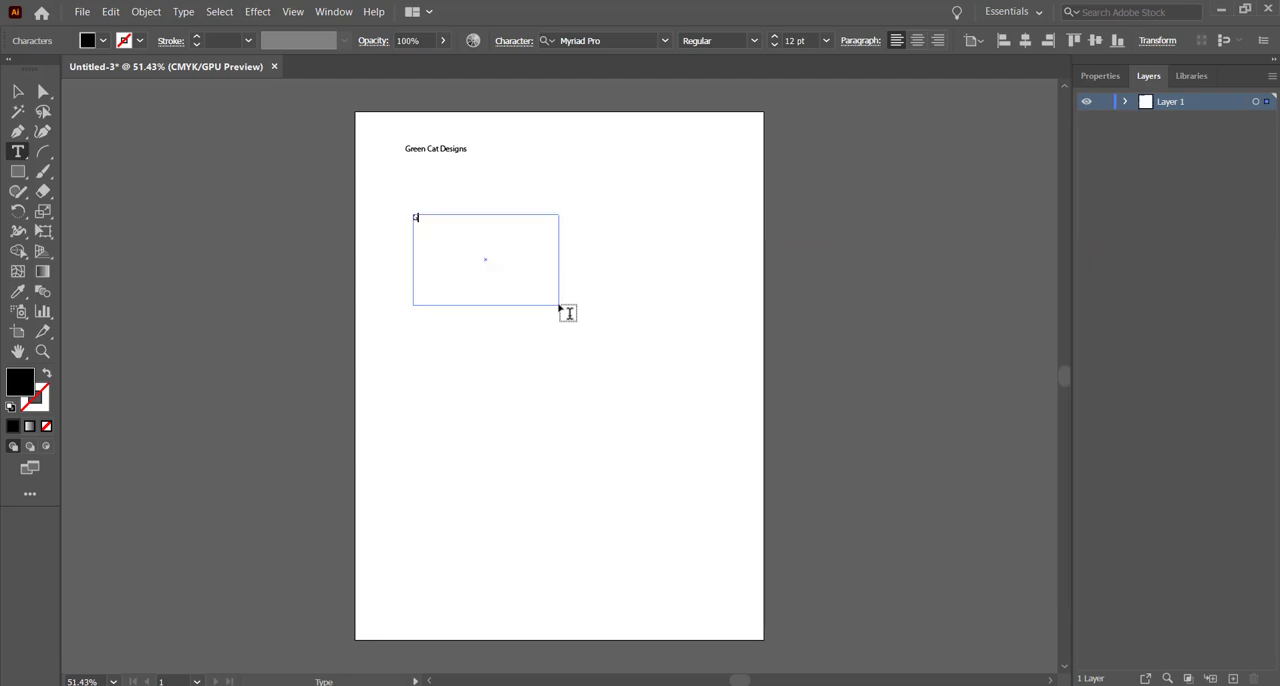
{"action": "type", "text": "Green Cat Design"}
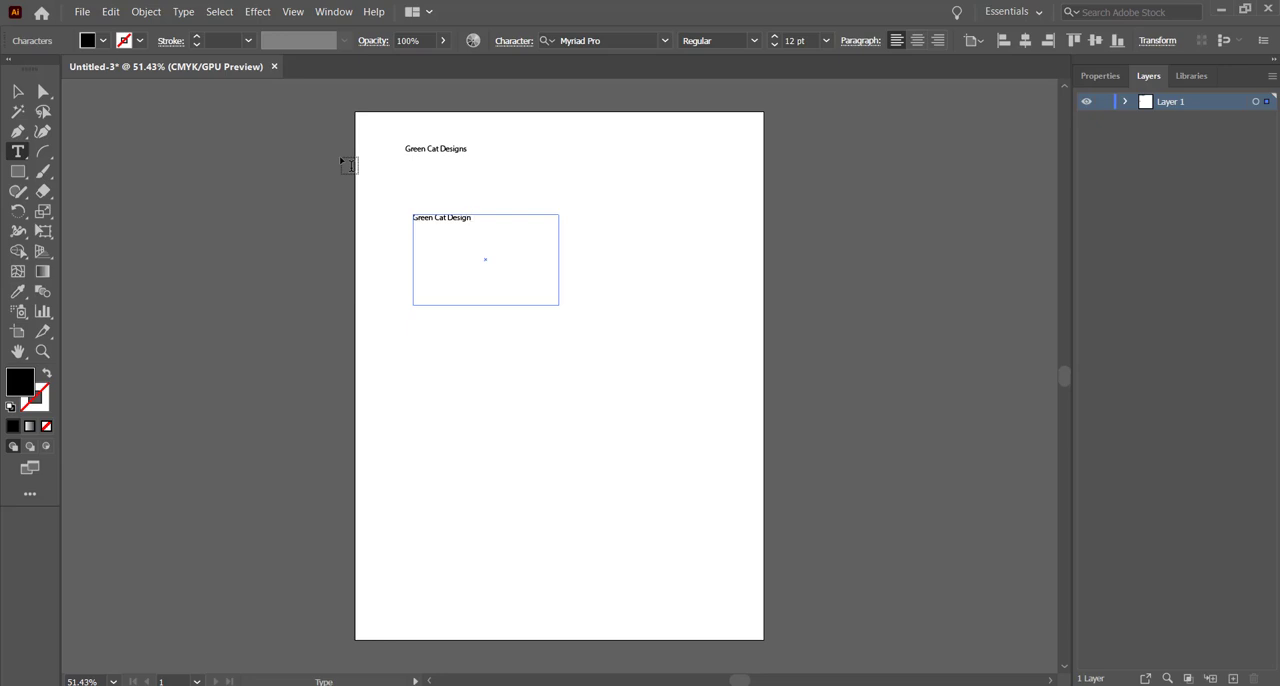
{"action": "left_click", "coordinate": [20, 98]}
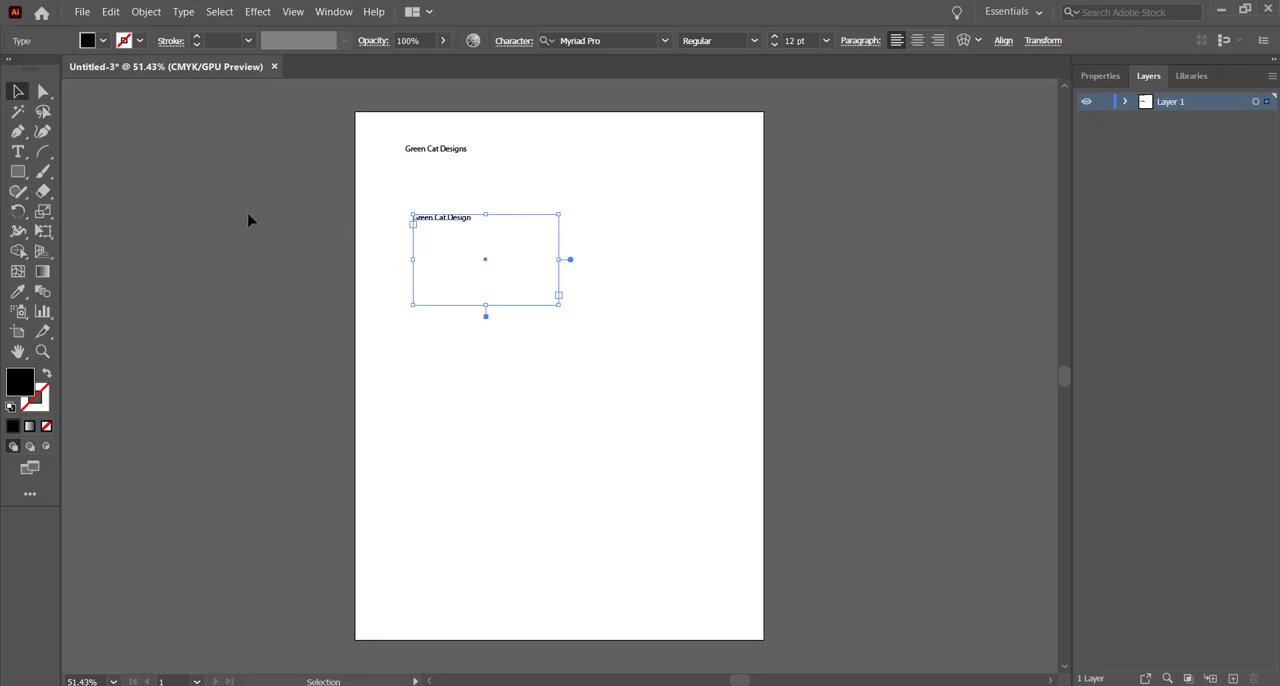
{"action": "left_click", "coordinate": [279, 281]}
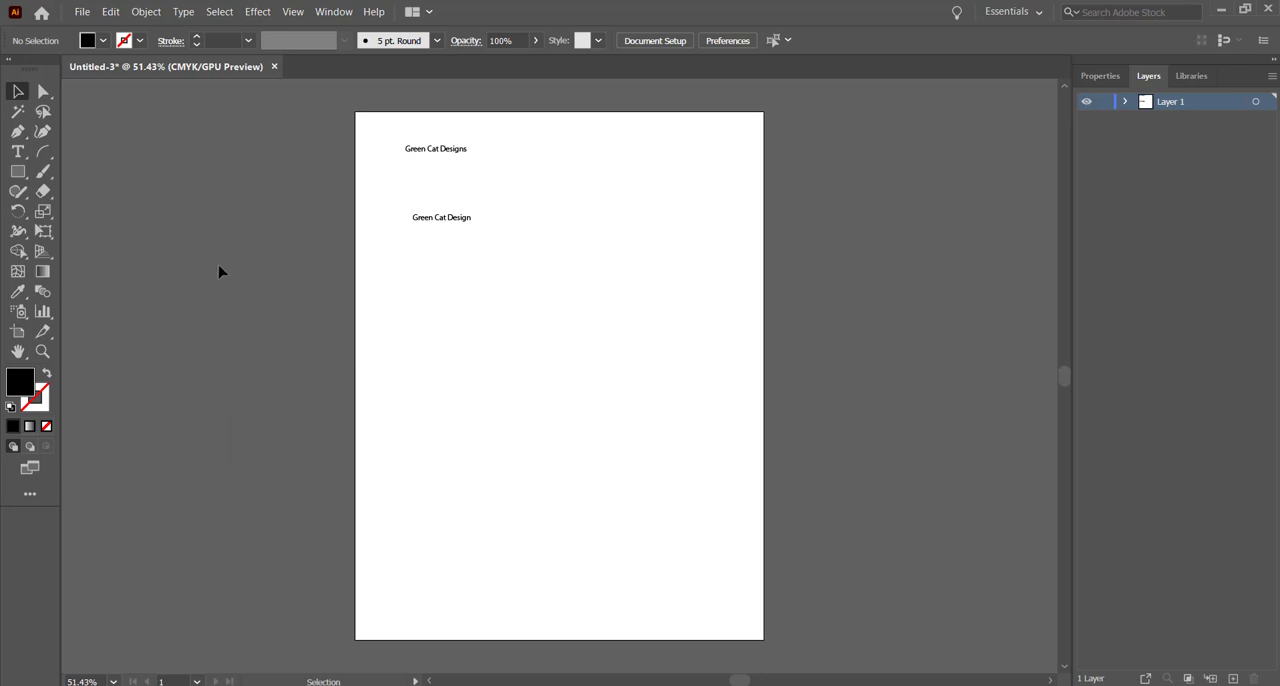
Step: Shrink the text area's frame in width and height so it fits closely around "Green Cat Design"
{"action": "left_click", "coordinate": [441, 226]}
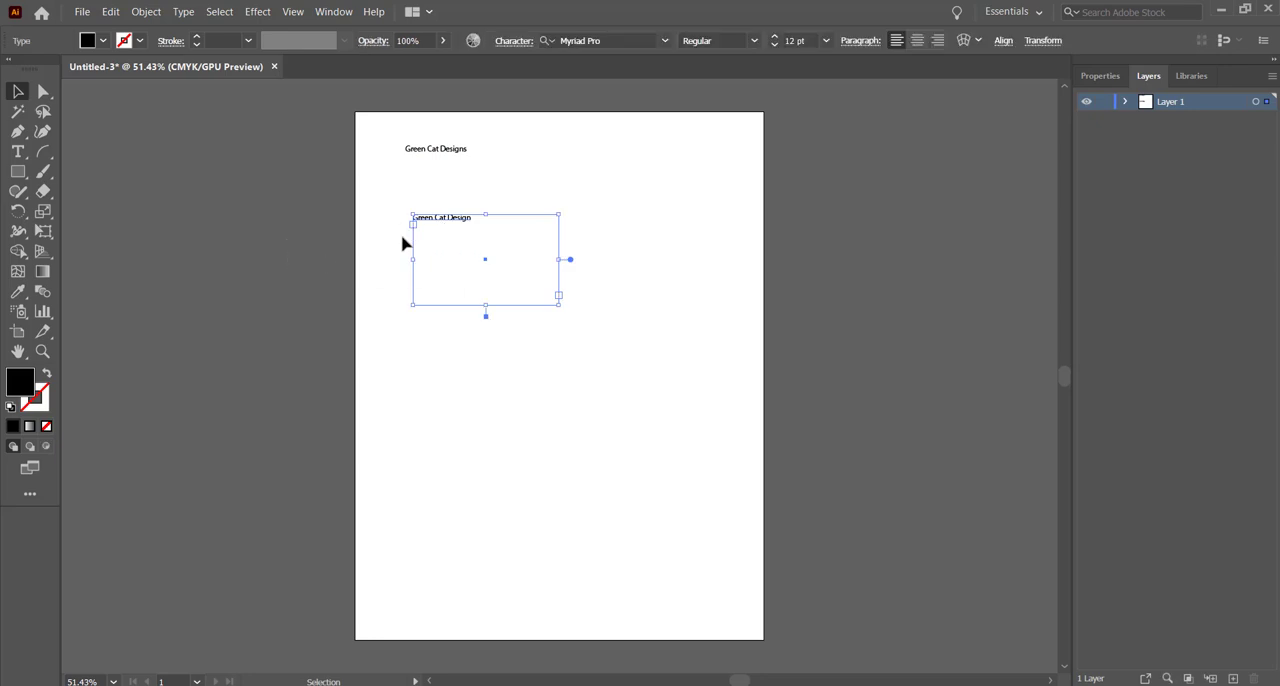
{"action": "left_click_drag", "start_coordinate": [559, 259], "coordinate": [495, 260]}
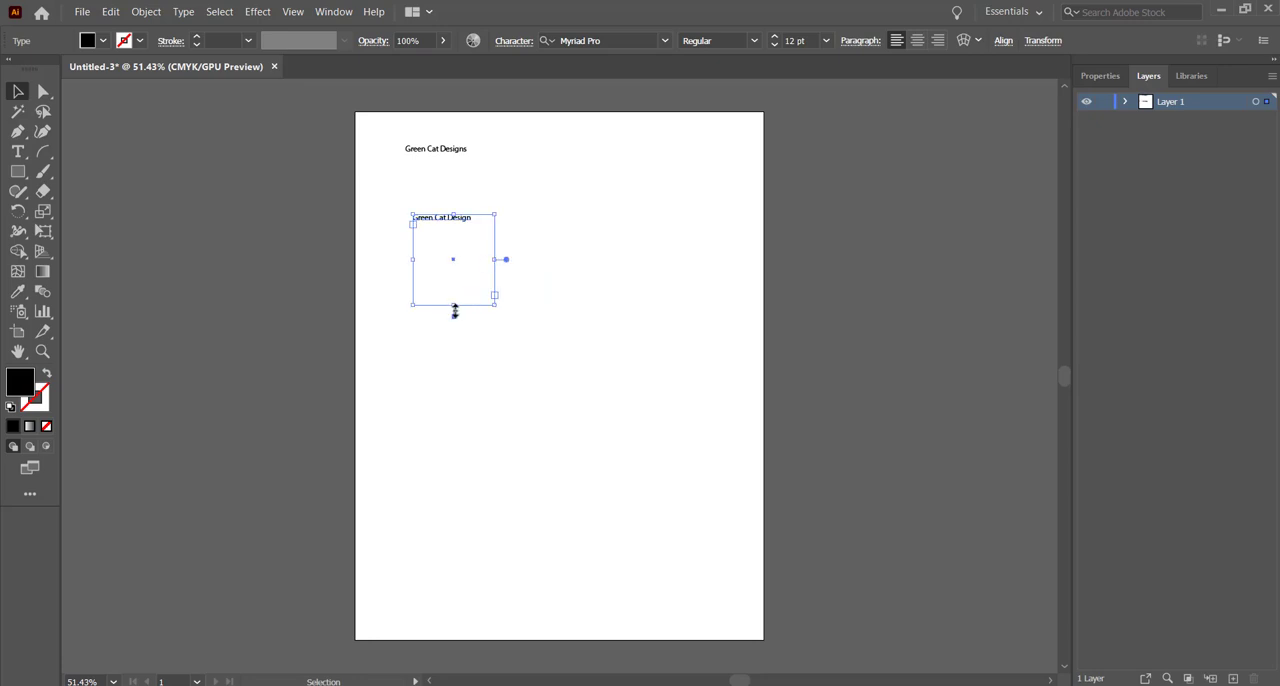
{"action": "left_click_drag", "start_coordinate": [453, 306], "coordinate": [451, 243]}
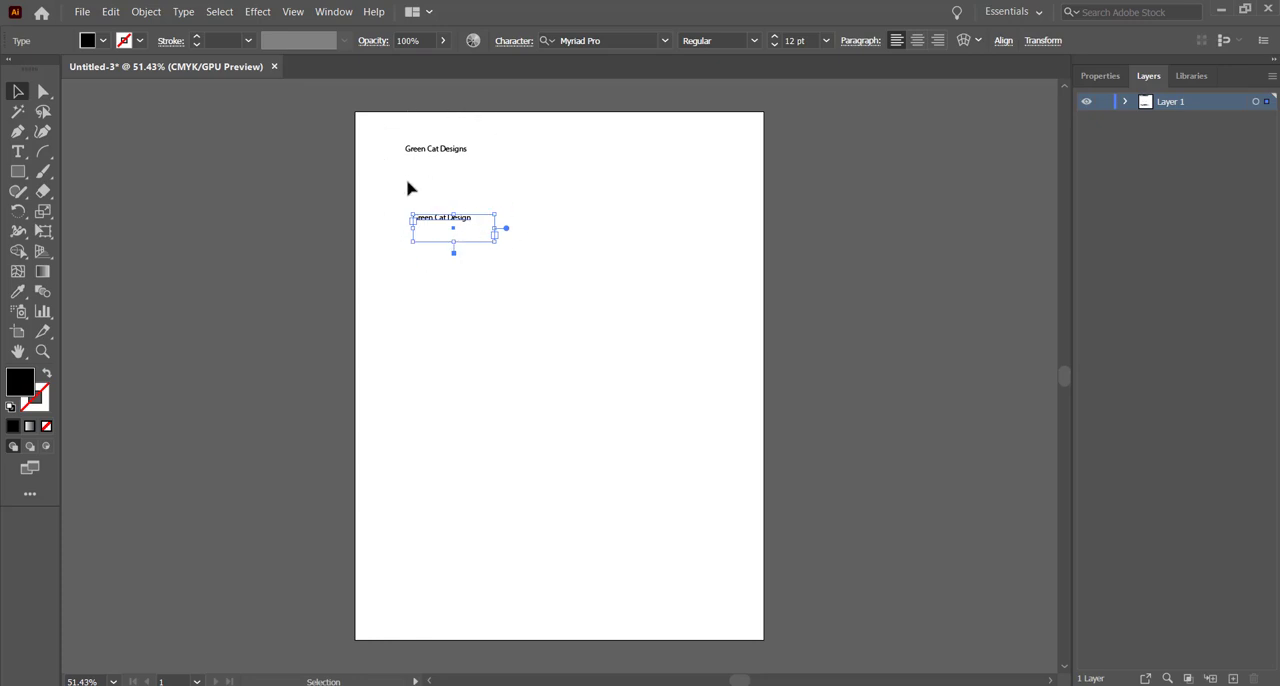
Step: Try stretching the "Green Cat Designs" point text vertically by its bounding box, and undo the stretch
{"action": "left_click", "coordinate": [460, 152]}
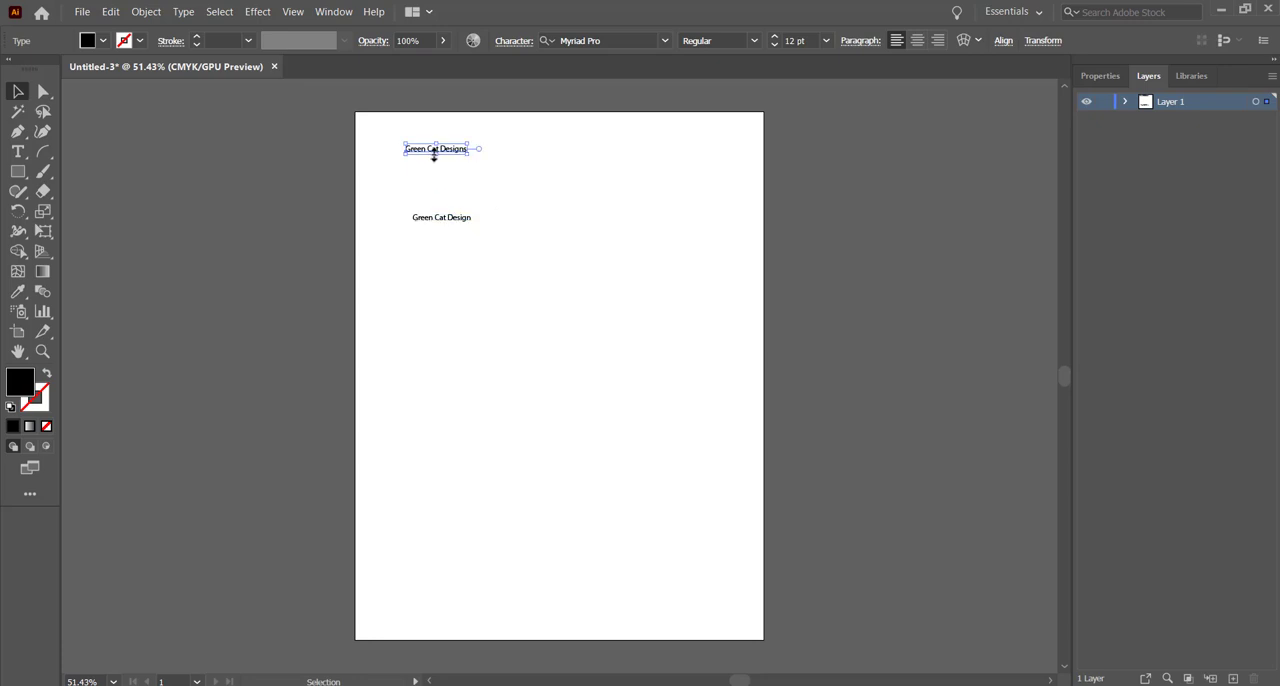
{"action": "left_click_drag", "start_coordinate": [434, 156], "coordinate": [433, 205]}
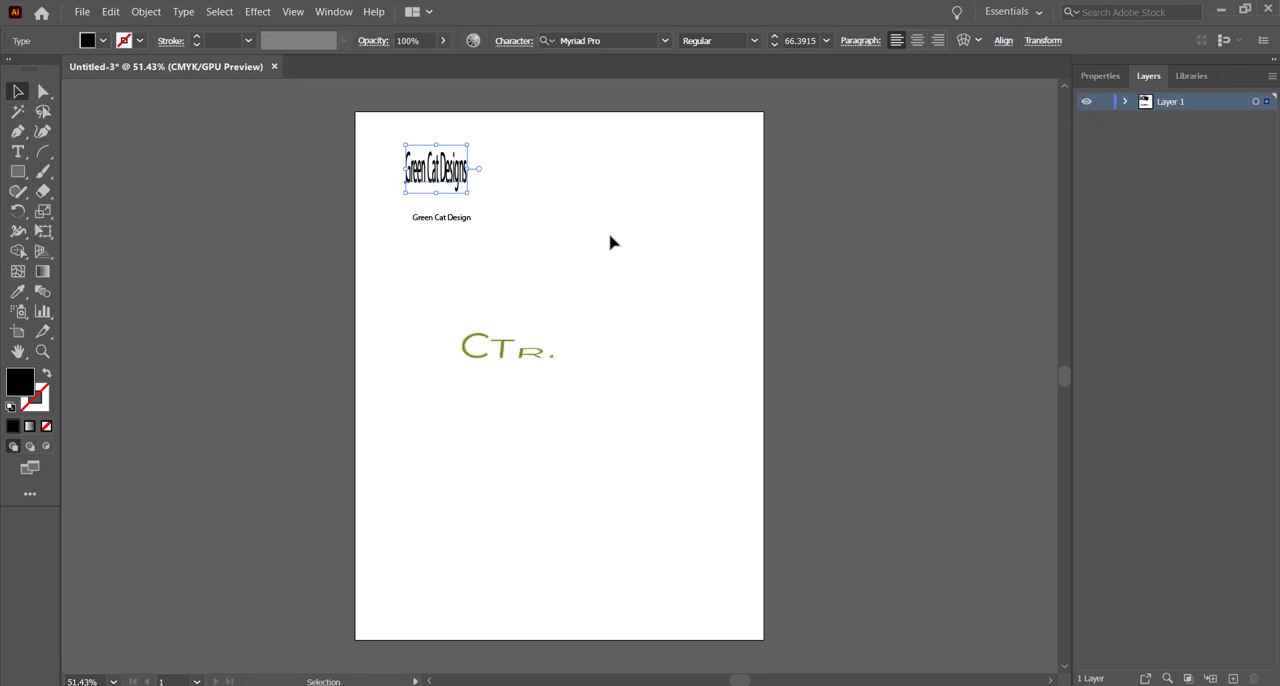
{"action": "key", "text": "ctrl+z"}
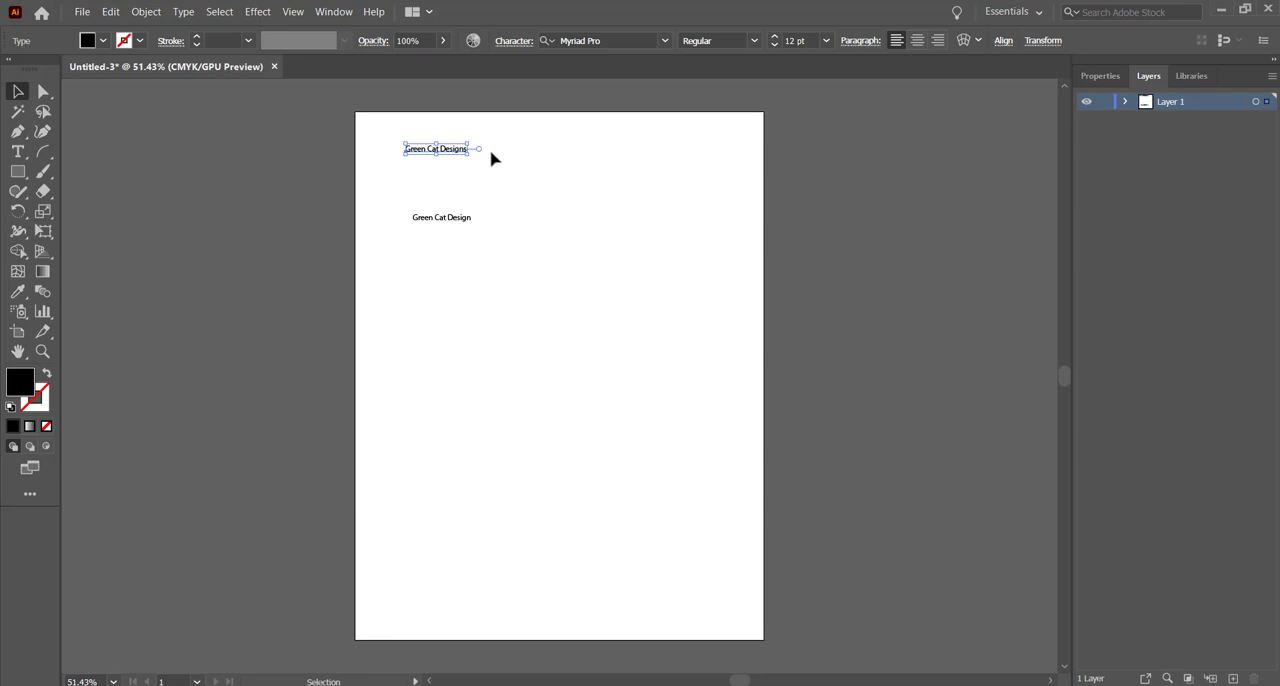
Step: Select all characters of the "Green Cat Designs" title and change their fill colour to green
{"action": "left_click", "coordinate": [21, 160]}
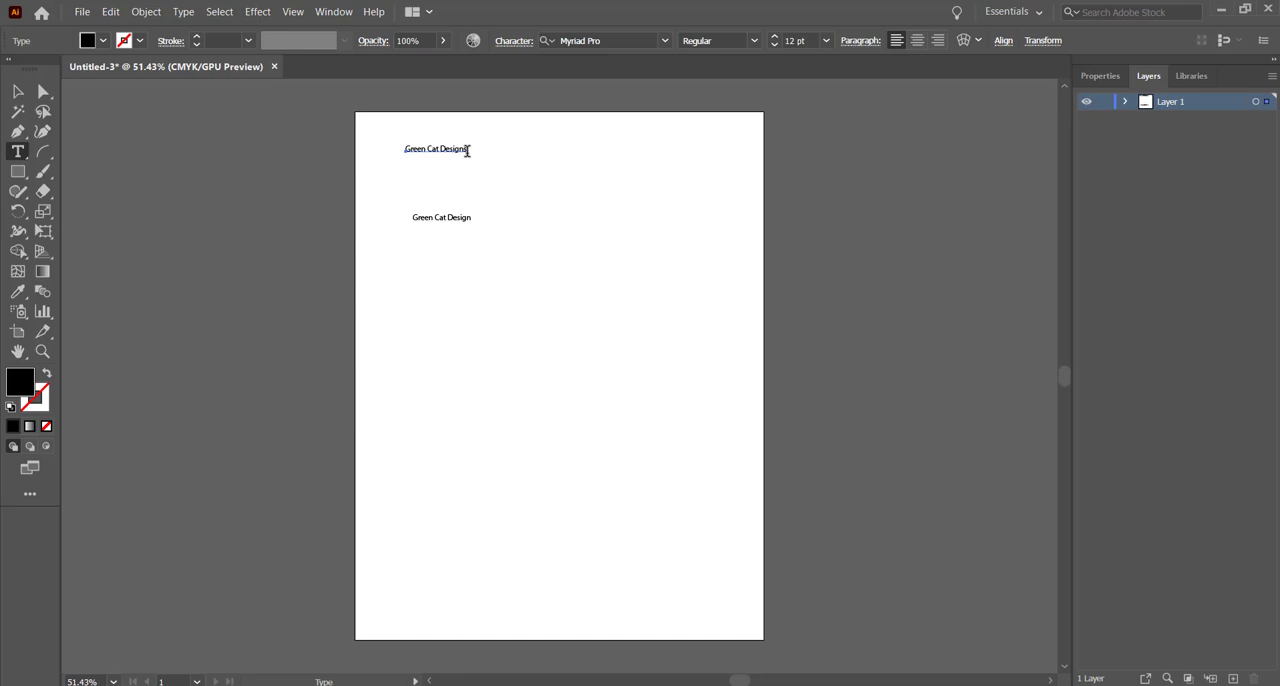
{"action": "left_click_drag", "start_coordinate": [466, 148], "coordinate": [401, 148]}
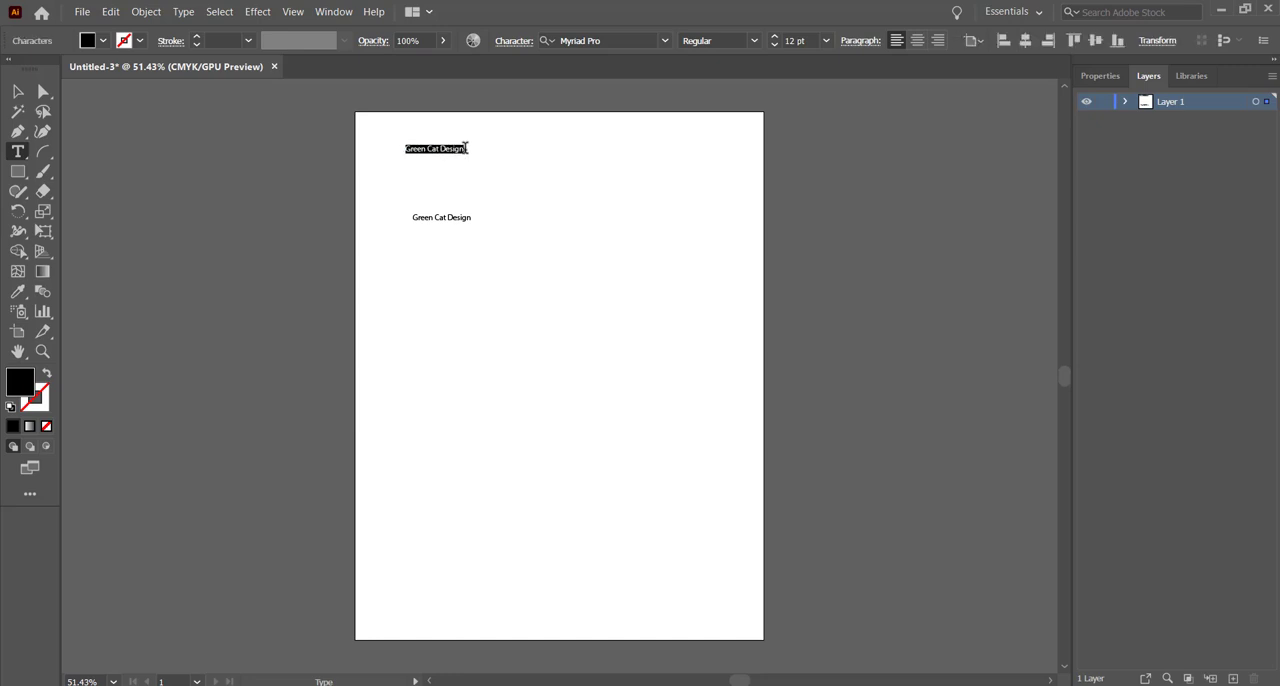
{"action": "double_click", "coordinate": [462, 148]}
{"action": "left_click_drag", "start_coordinate": [466, 148], "coordinate": [400, 151]}
{"action": "left_click", "coordinate": [104, 43]}
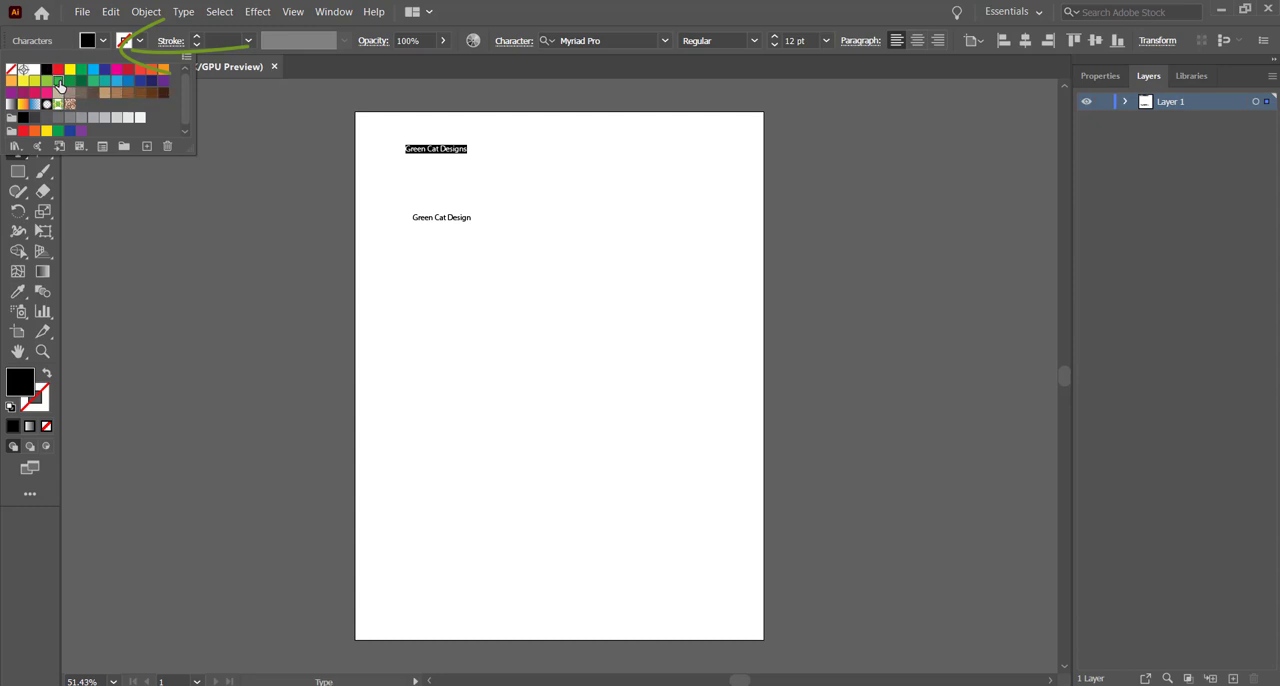
{"action": "left_click", "coordinate": [58, 82]}
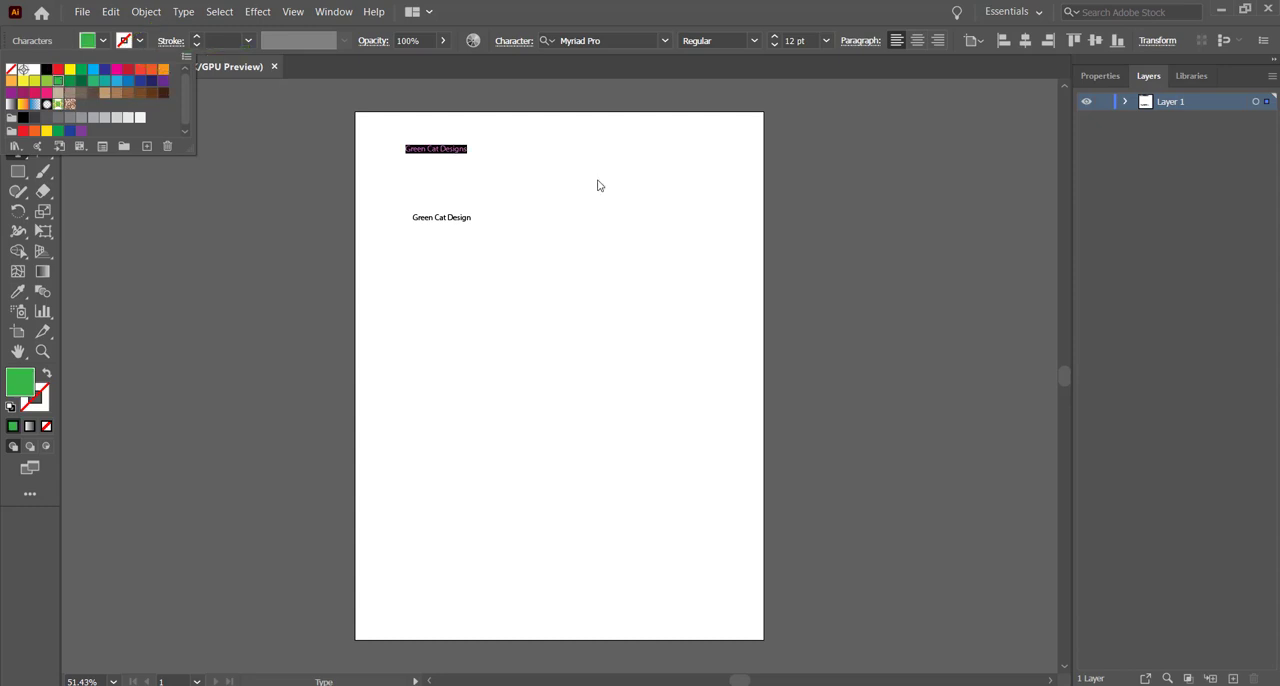
Step: Set the font size of the selected "Green Cat Designs" title to 36 pt
{"action": "left_click", "coordinate": [826, 45]}
{"action": "left_click", "coordinate": [826, 41]}
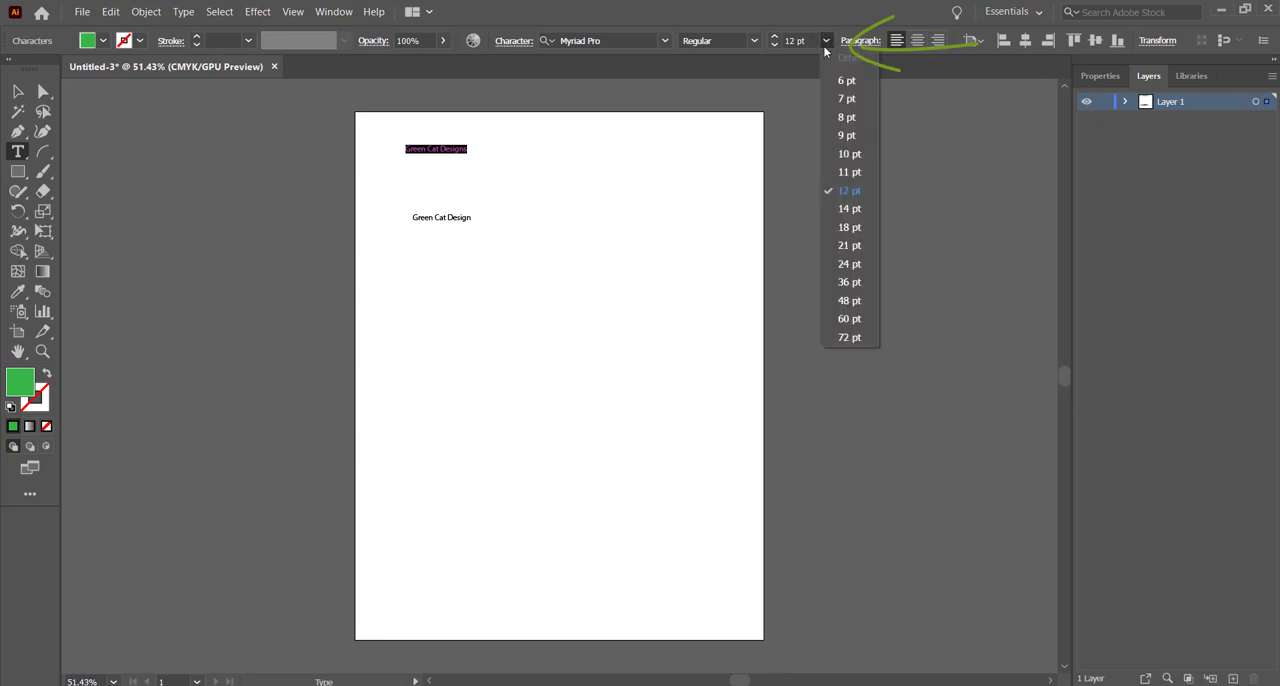
{"action": "left_click", "coordinate": [849, 281]}
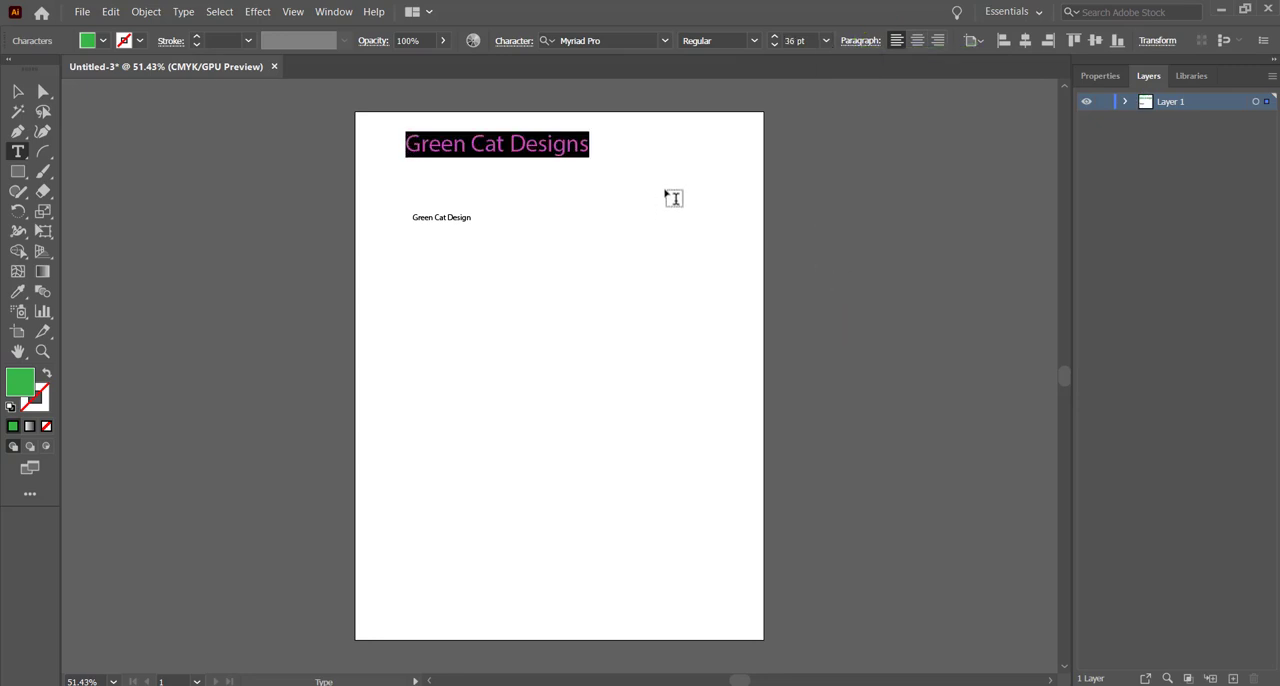
Step: Change the font of the selected "Green Cat Designs" title to Caveat
{"action": "left_click", "coordinate": [664, 41]}
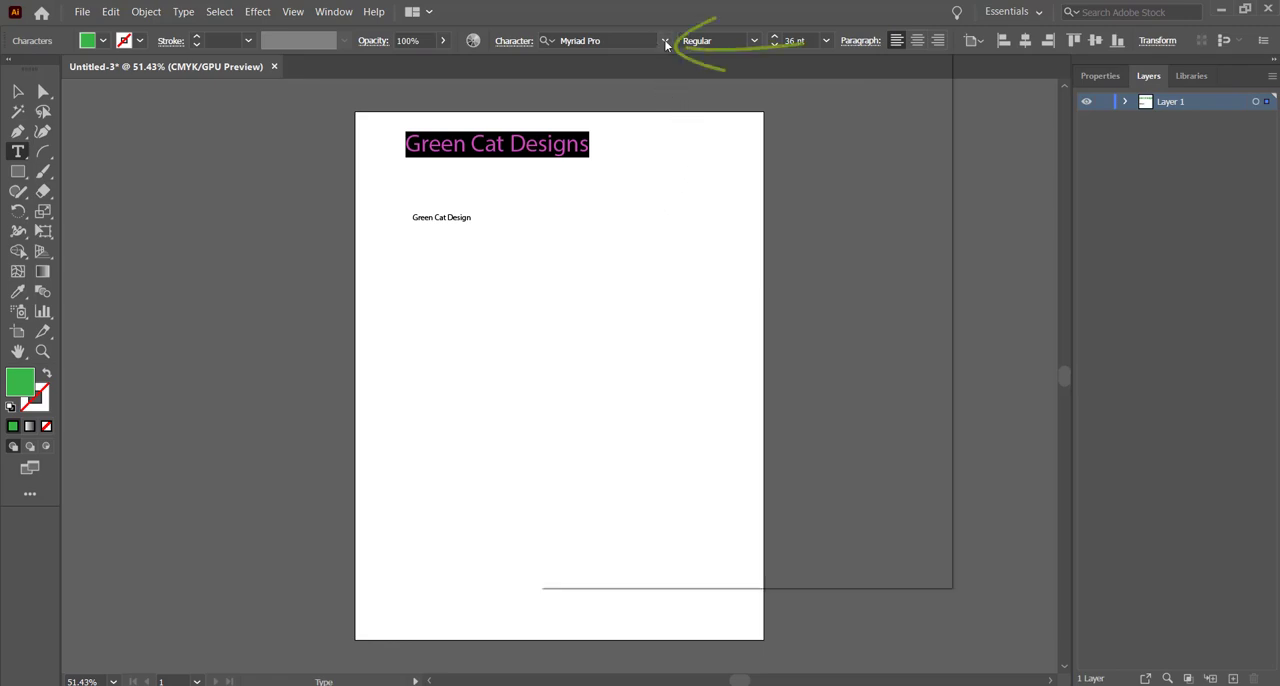
{"action": "scroll", "coordinate": [705, 420], "scroll_direction": "down", "scroll_amount": 4}
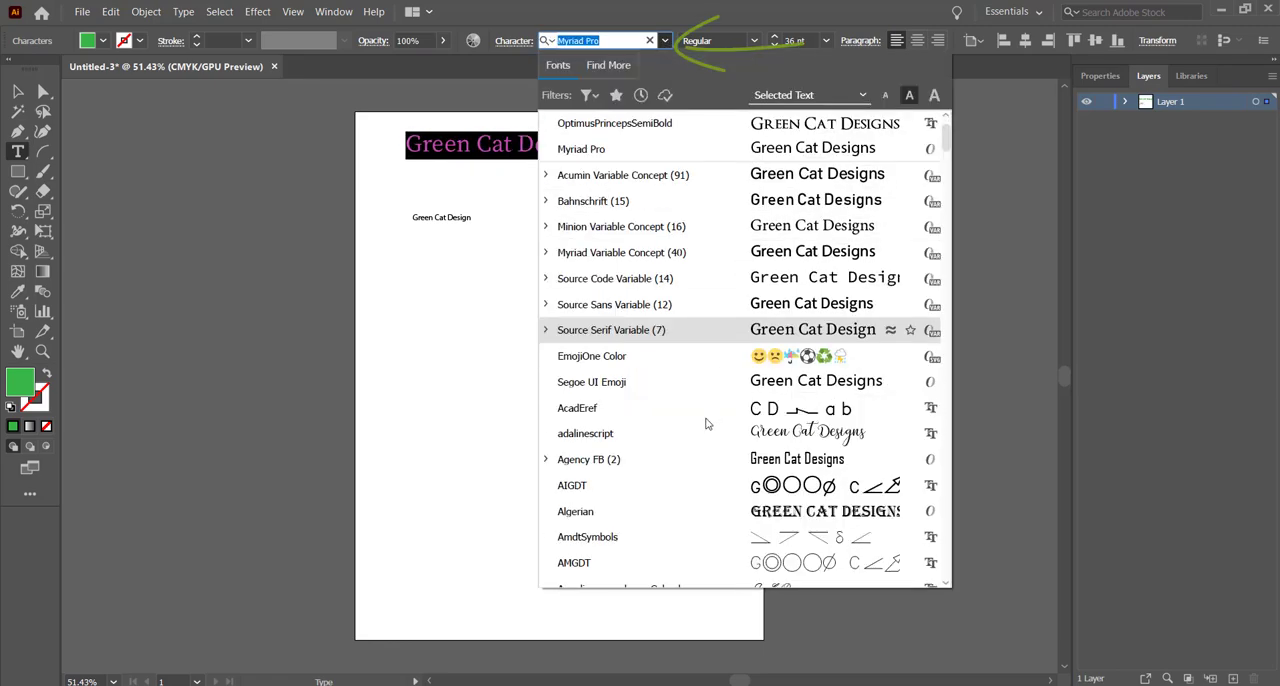
{"action": "scroll", "coordinate": [705, 418], "scroll_direction": "down", "scroll_amount": 5}
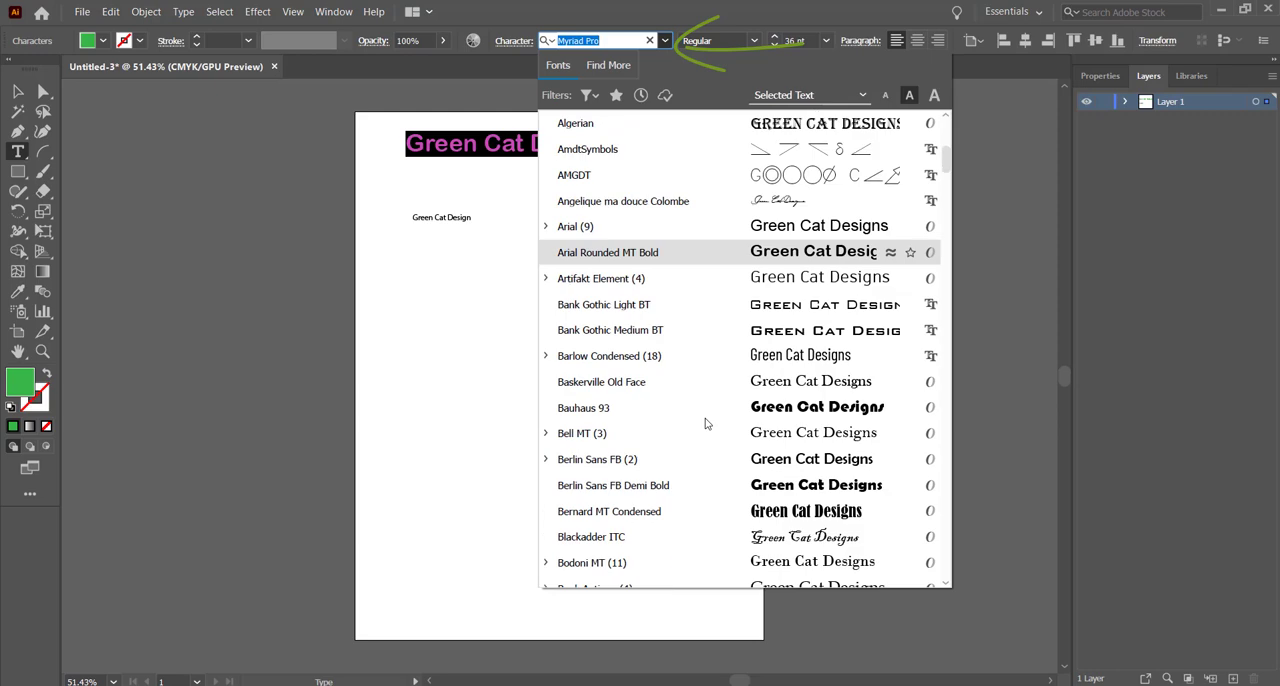
{"action": "scroll", "coordinate": [705, 418], "scroll_direction": "down", "scroll_amount": 6}
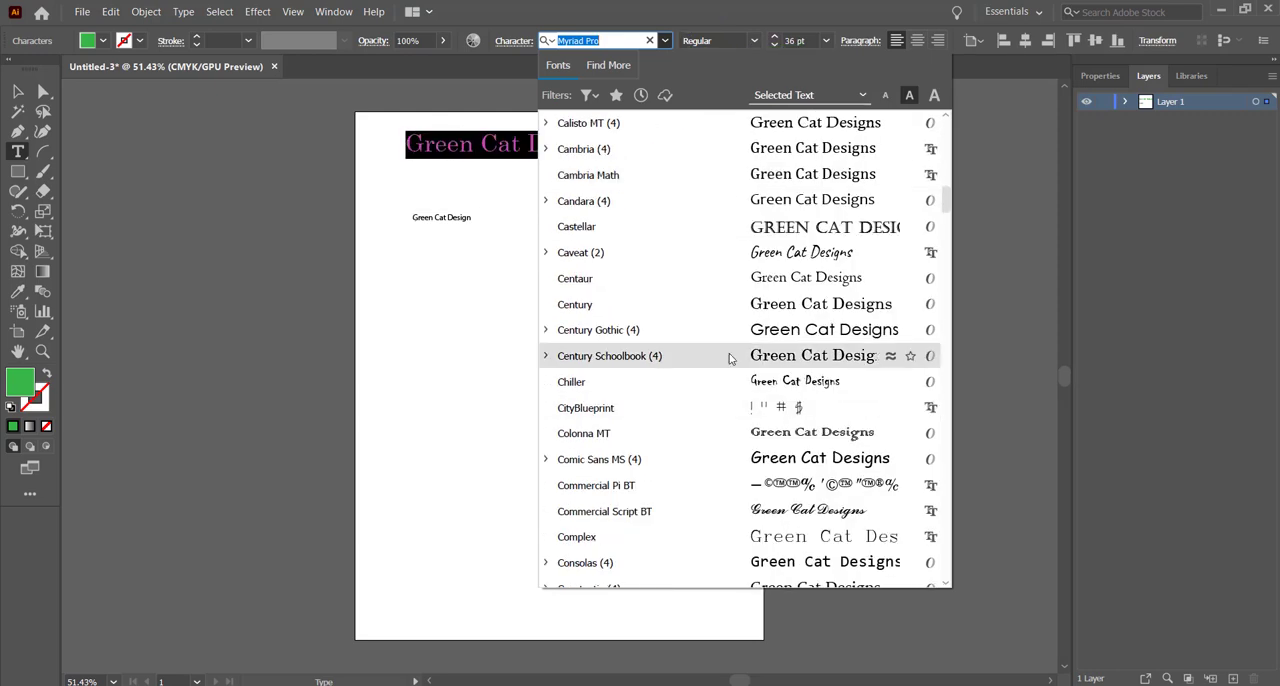
{"action": "left_click", "coordinate": [725, 256]}
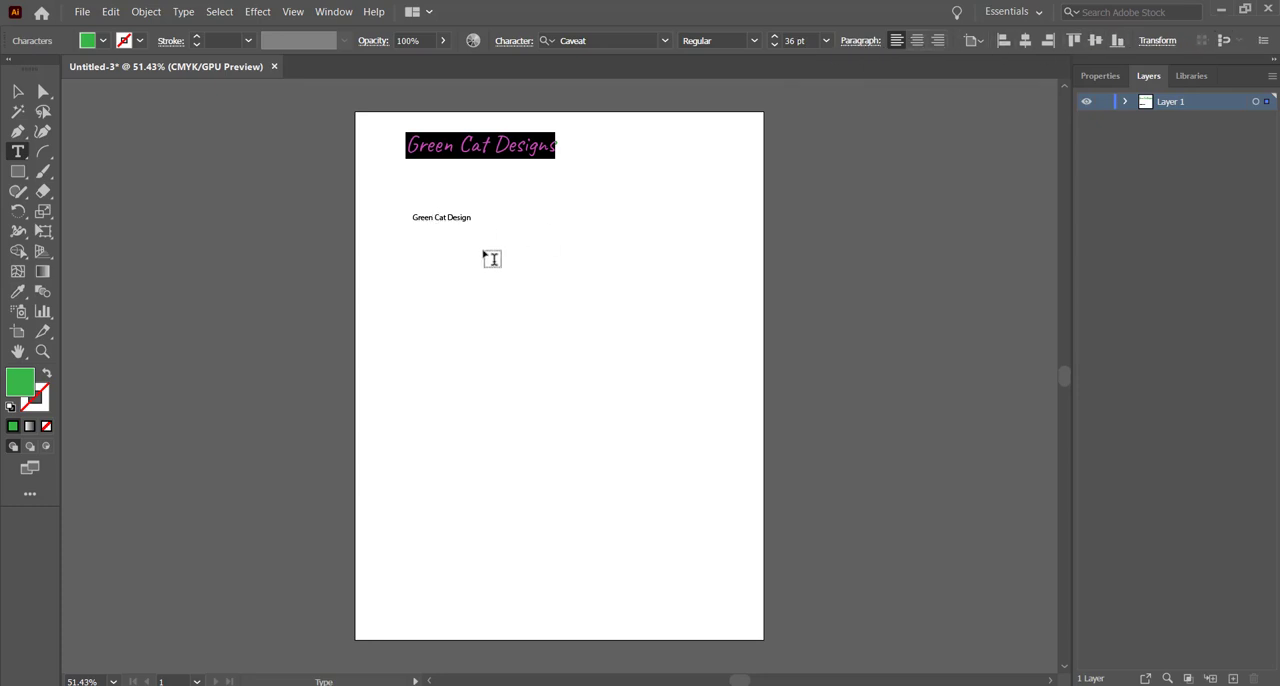
Step: Select all the text in the "Green Cat Design" text area and set its font size to 24 pt
{"action": "left_click", "coordinate": [451, 216]}
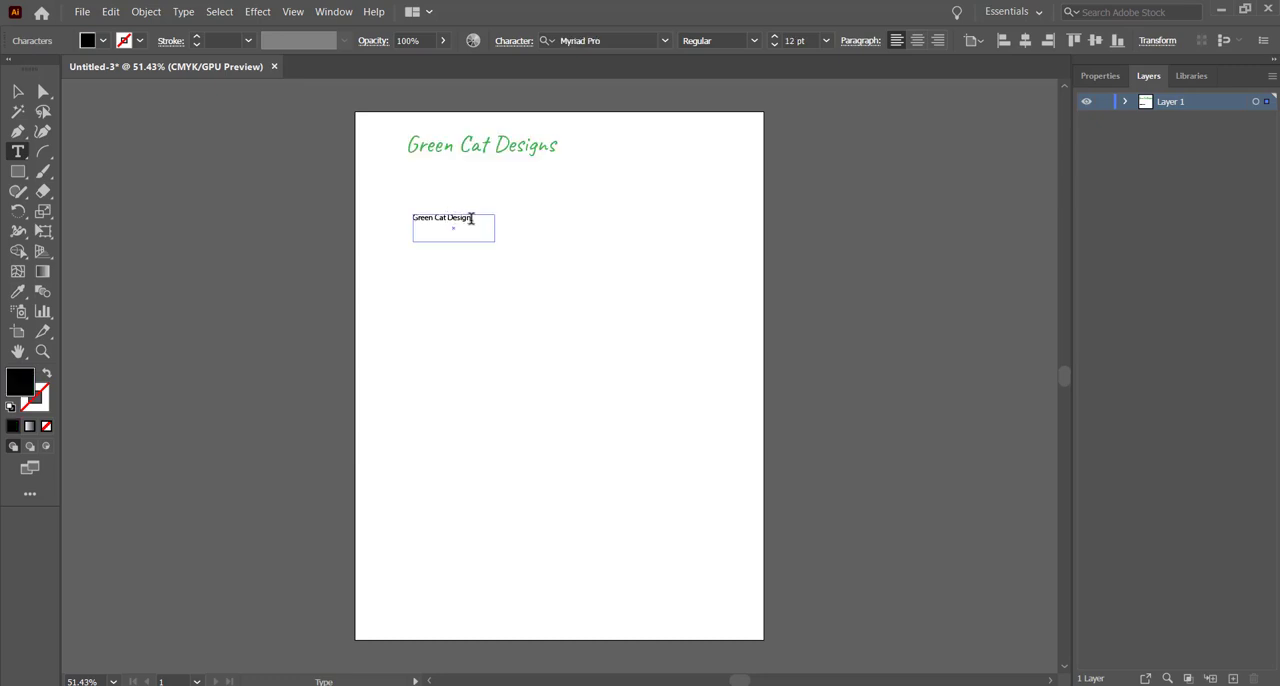
{"action": "left_click_drag", "start_coordinate": [474, 219], "coordinate": [406, 211]}
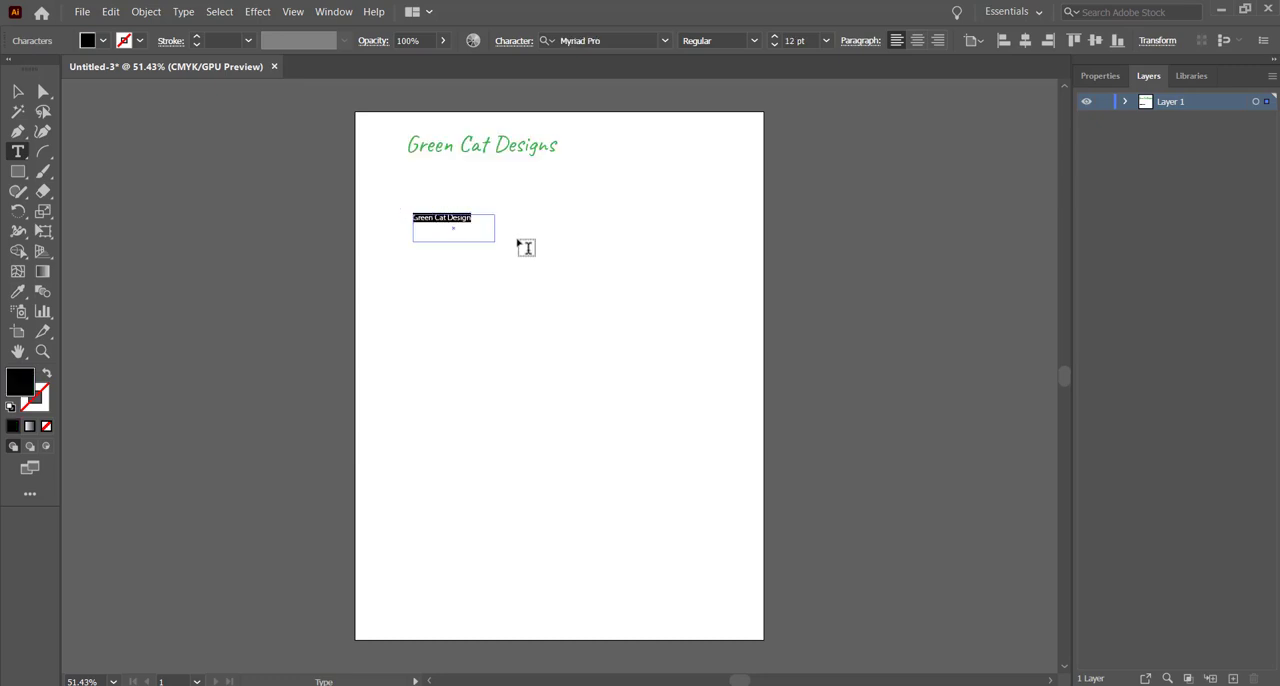
{"action": "left_click", "coordinate": [827, 41]}
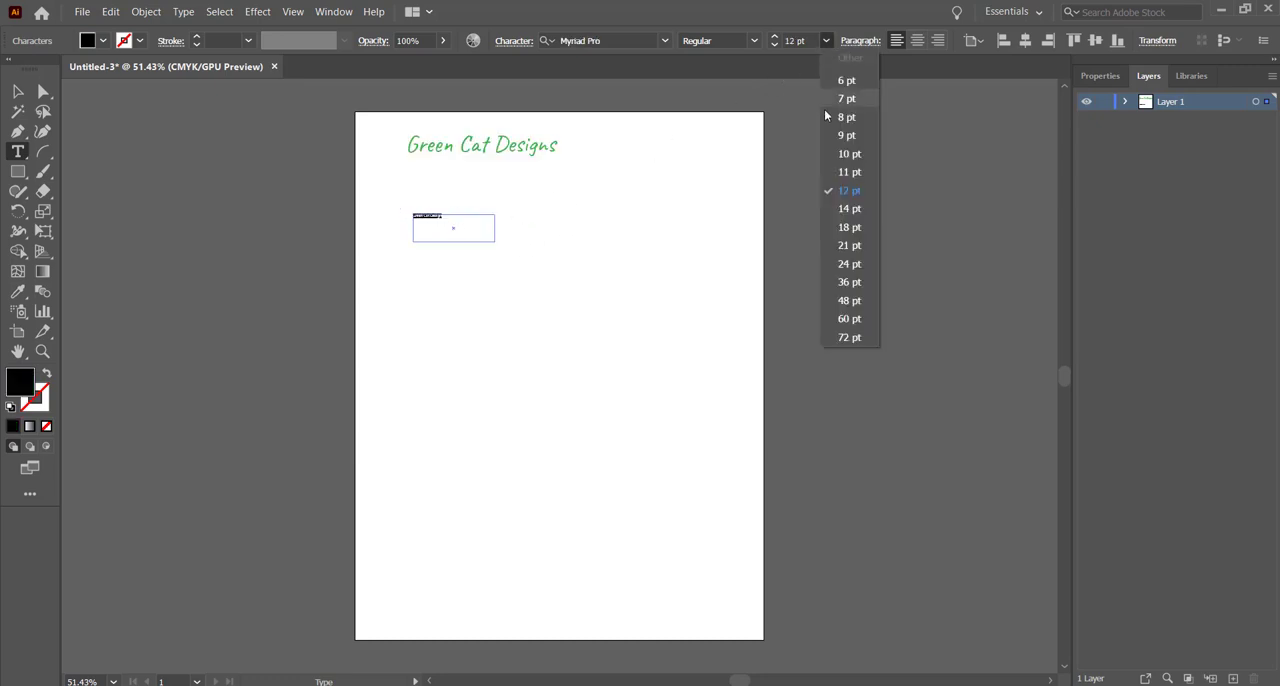
{"action": "left_click", "coordinate": [851, 270]}
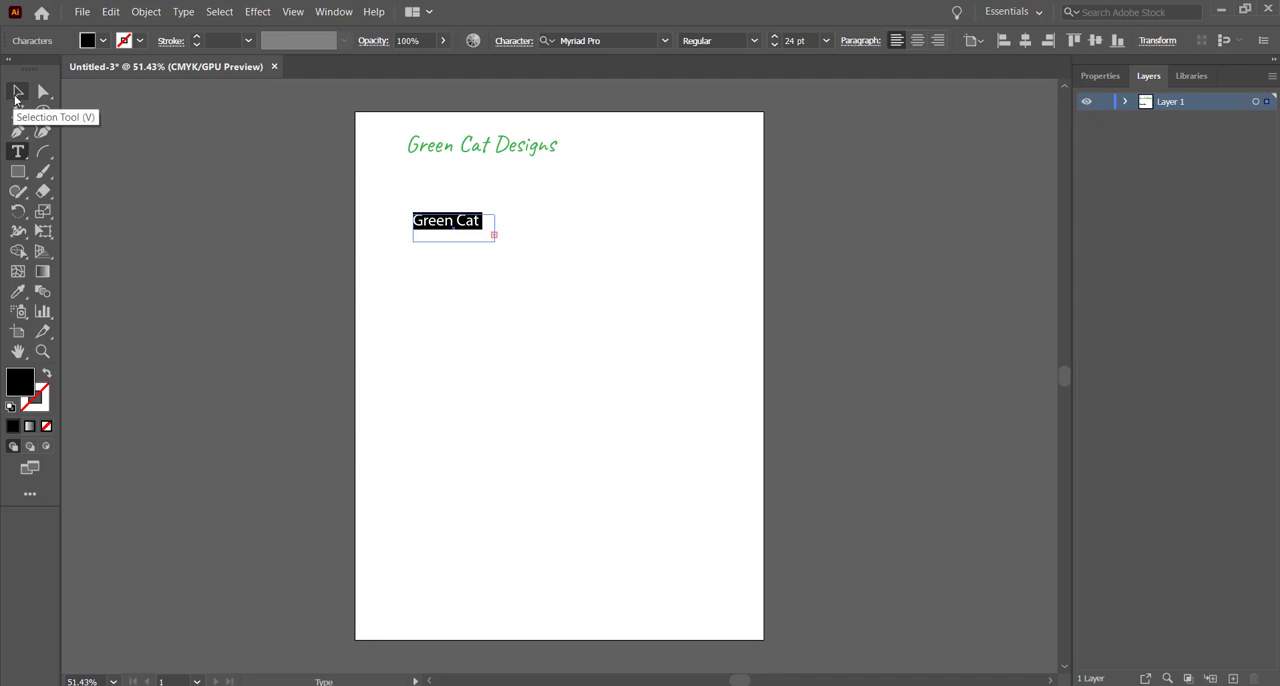
Step: Resize the "Green Cat Design" text area so the words wrap onto two lines, and turn off hyphenation for it
{"action": "left_click", "coordinate": [16, 93]}
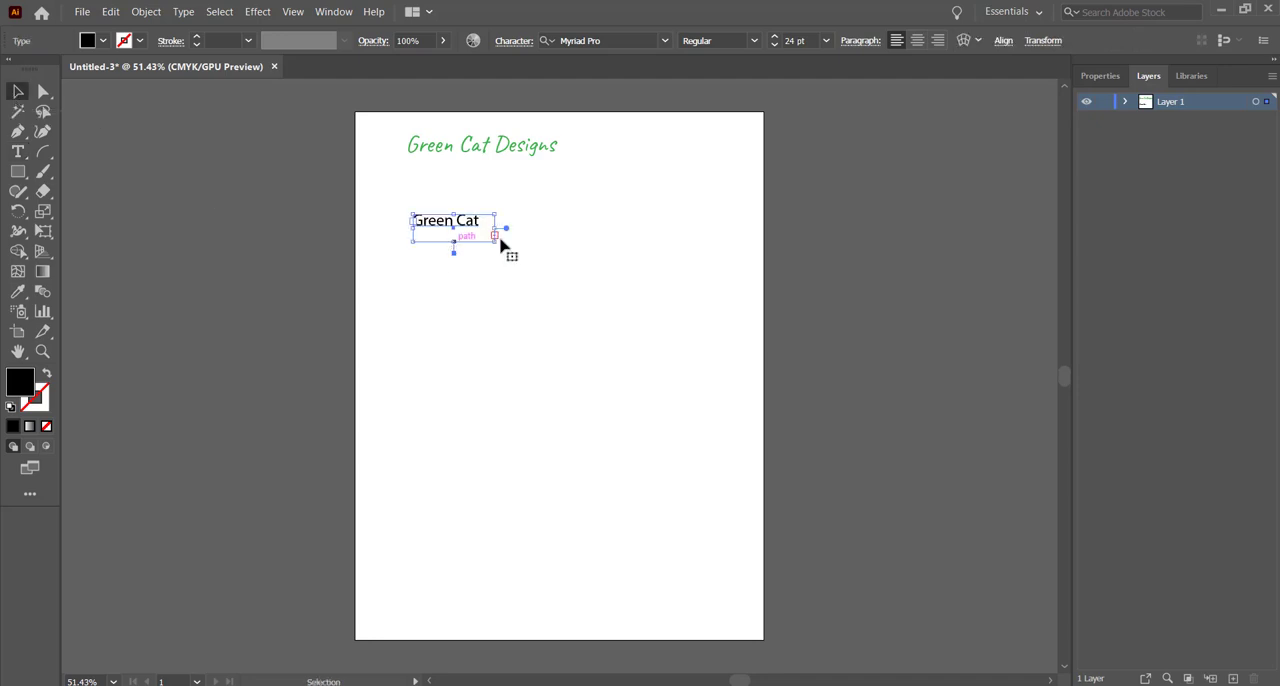
{"action": "left_click_drag", "start_coordinate": [494, 227], "coordinate": [557, 228]}
{"action": "left_click_drag", "start_coordinate": [486, 243], "coordinate": [486, 260]}
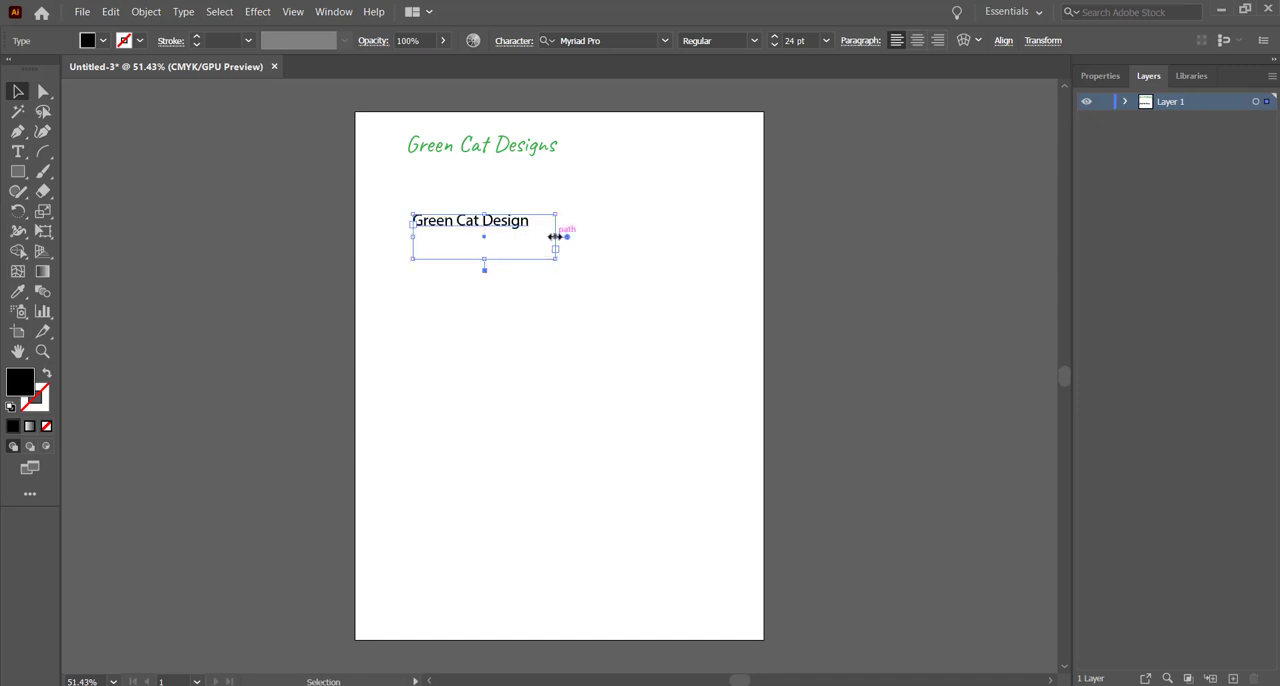
{"action": "left_click_drag", "start_coordinate": [556, 236], "coordinate": [514, 237]}
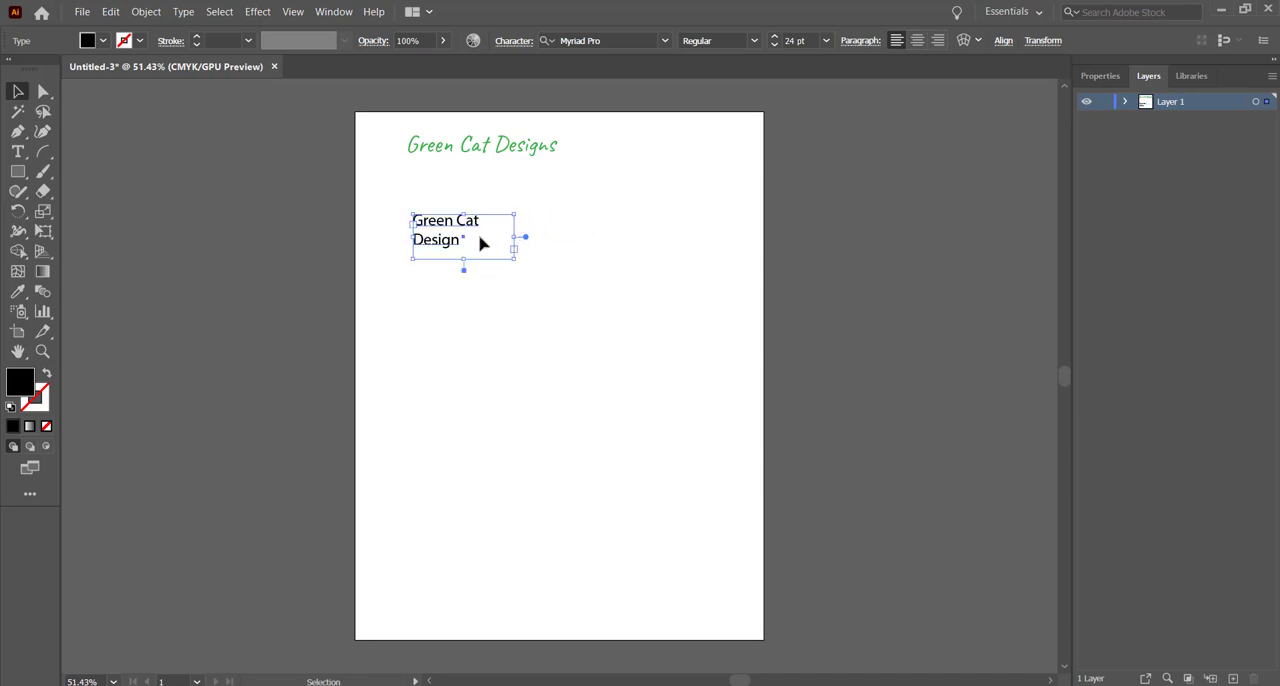
{"action": "left_click", "coordinate": [862, 41]}
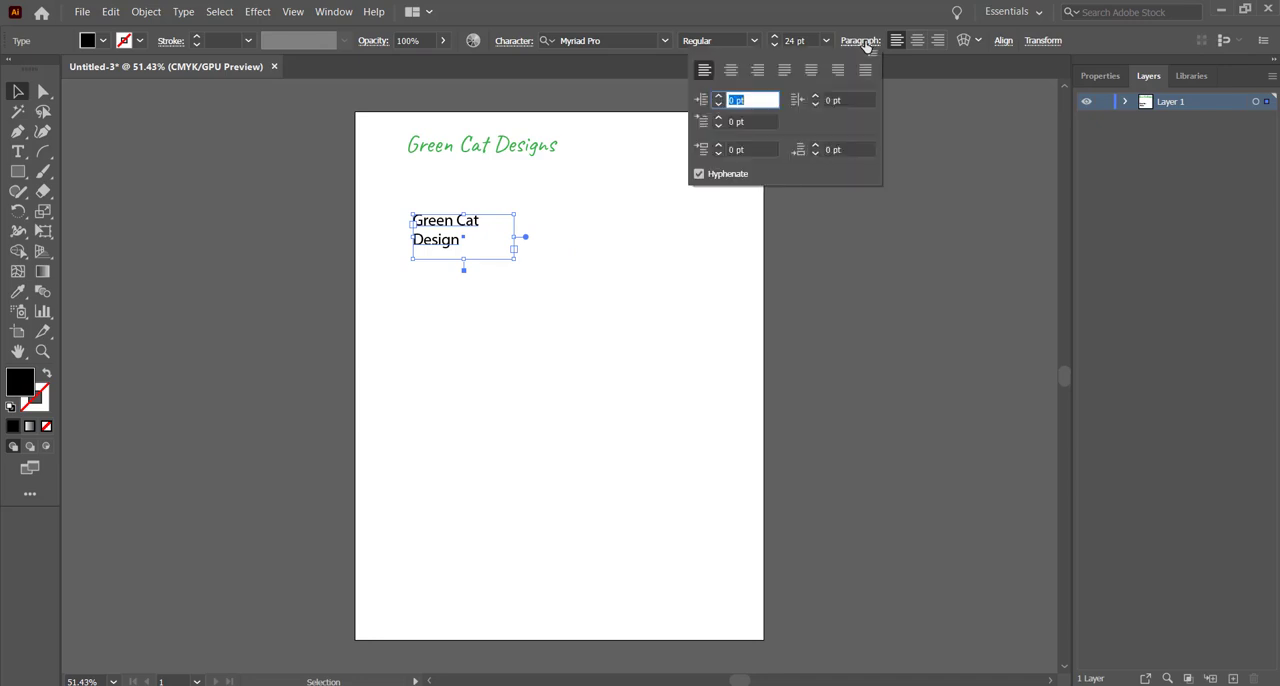
{"action": "left_click", "coordinate": [700, 175]}
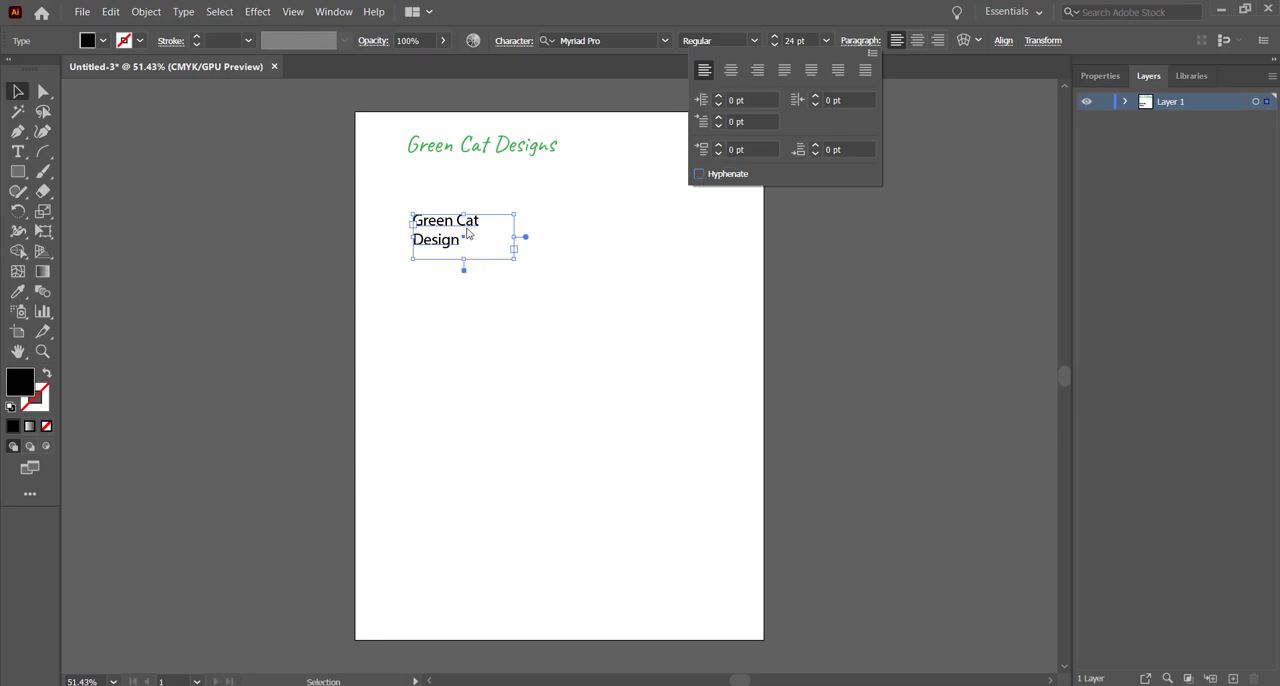
Step: Select the words "Green Cat" in the text area and change their fill colour to light green
{"action": "left_click", "coordinate": [17, 151]}
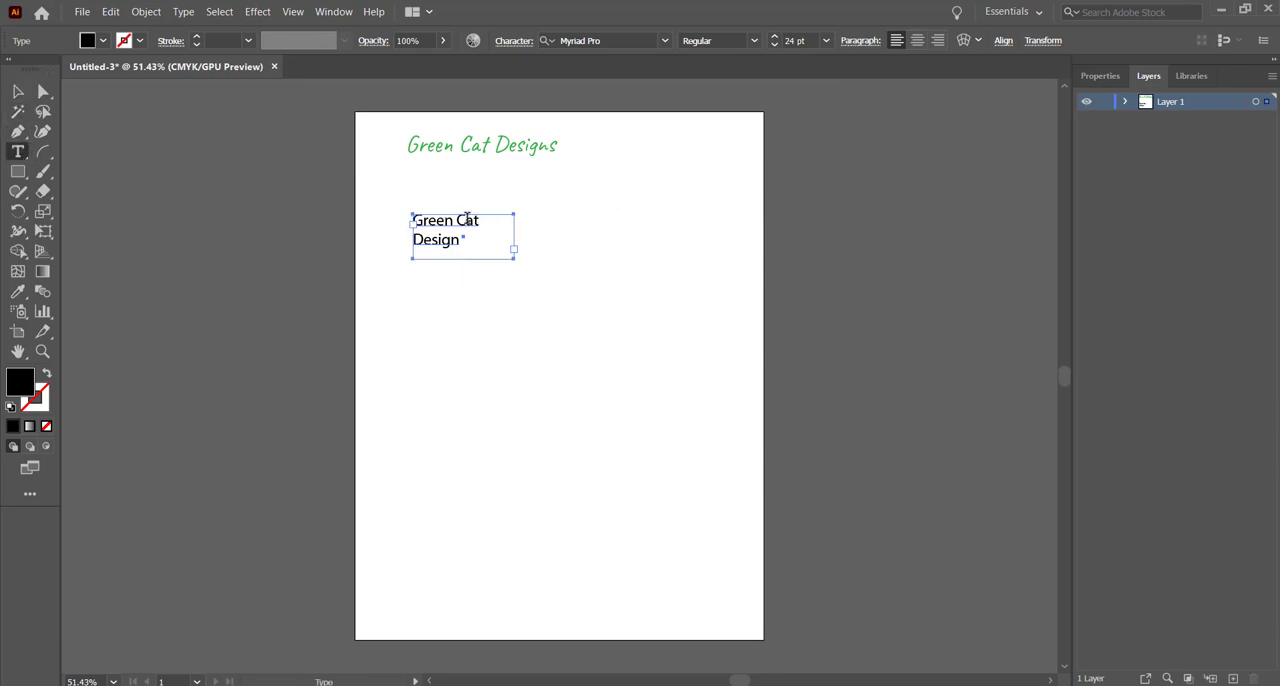
{"action": "left_click_drag", "start_coordinate": [479, 220], "coordinate": [397, 210]}
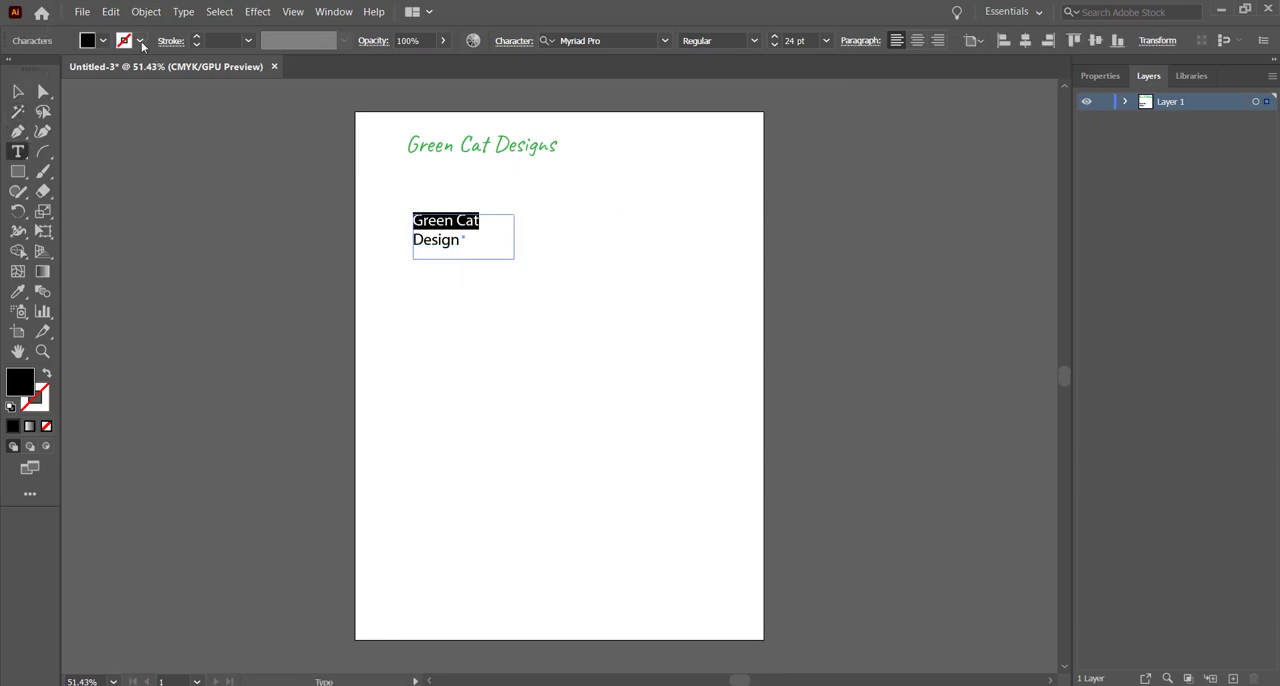
{"action": "left_click", "coordinate": [100, 41]}
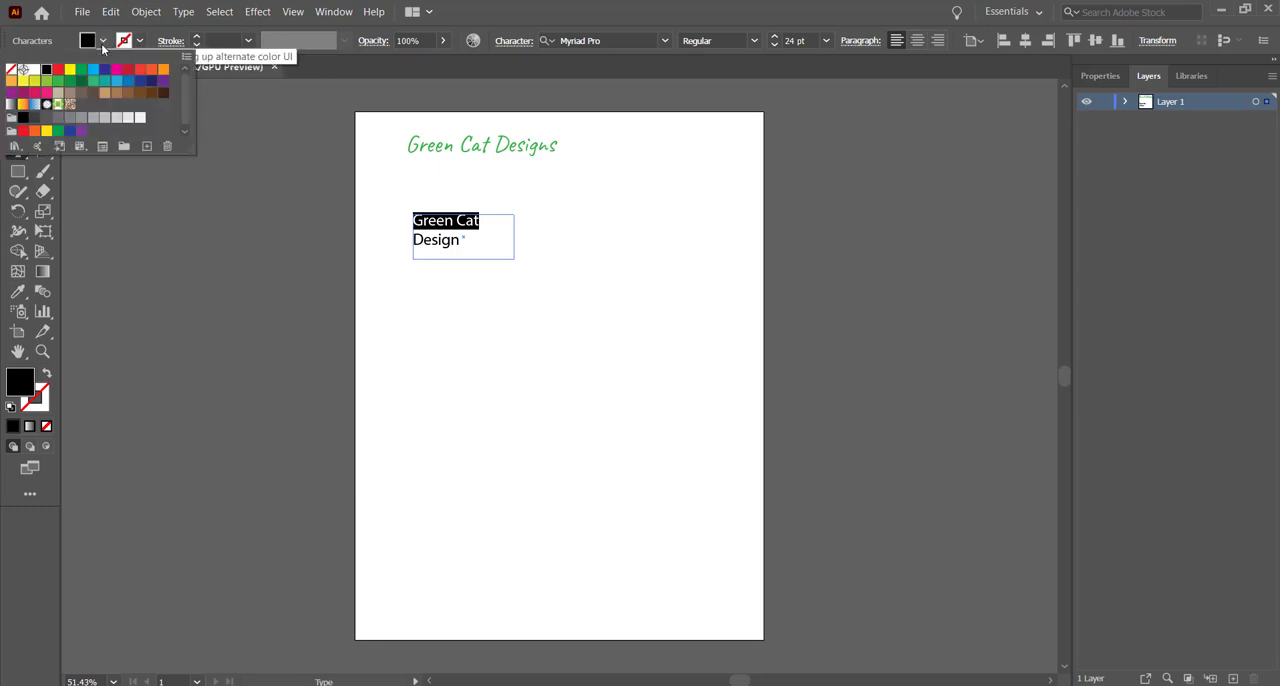
{"action": "left_click", "coordinate": [50, 81]}
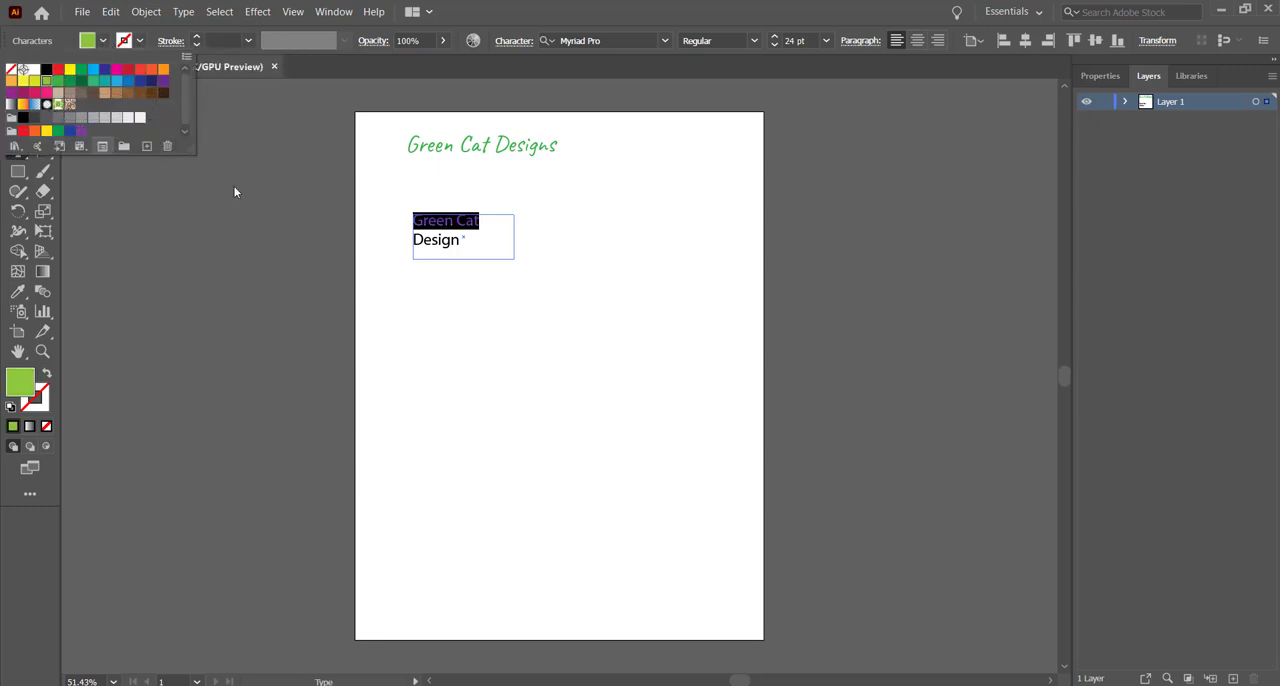
Step: Set the font size of the selected words "Green Cat" in the text area to 36 pt
{"action": "left_click", "coordinate": [829, 44]}
{"action": "left_click", "coordinate": [829, 48]}
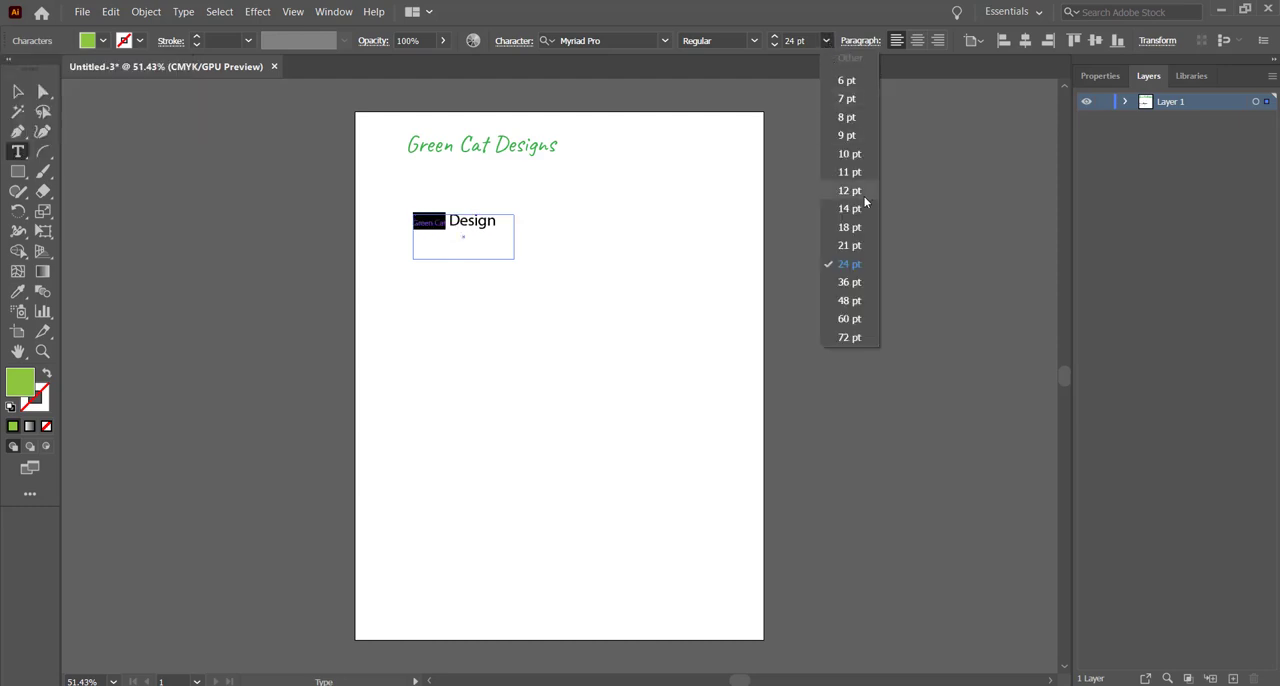
{"action": "left_click", "coordinate": [860, 290]}
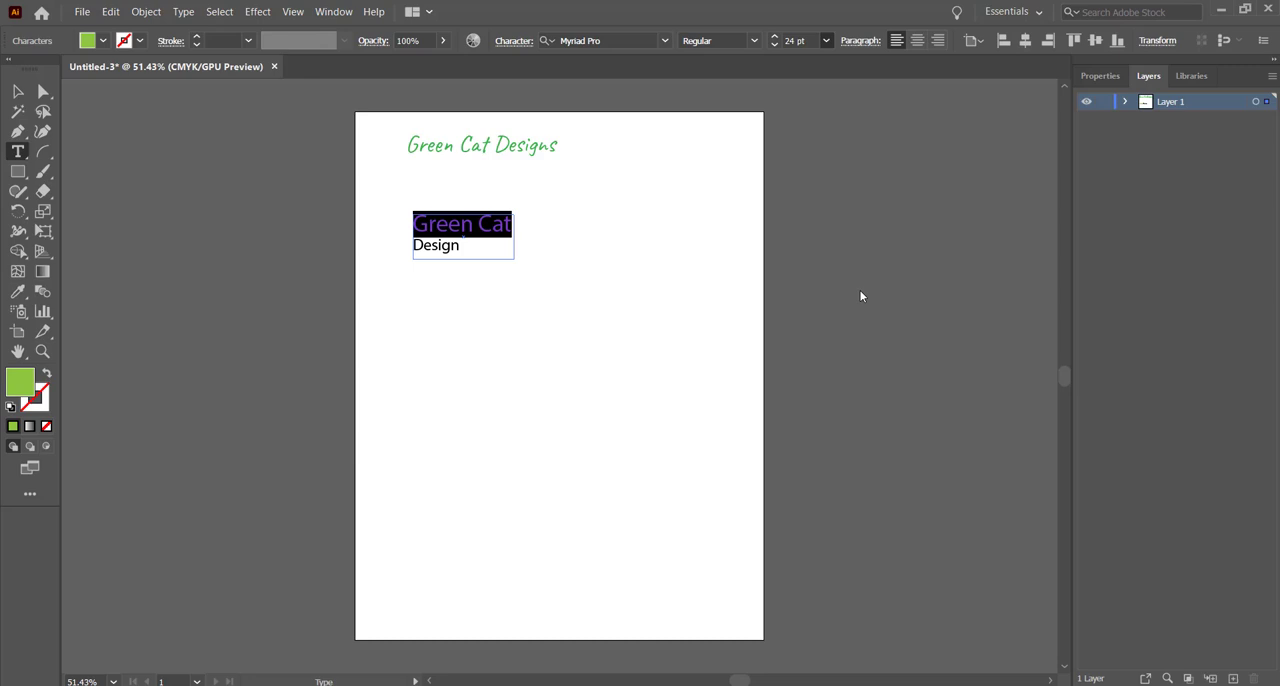
Step: Resize the text area to leave room around its two lines and centre-align the text
{"action": "left_click", "coordinate": [17, 91]}
{"action": "left_click_drag", "start_coordinate": [467, 261], "coordinate": [465, 308]}
{"action": "left_click_drag", "start_coordinate": [512, 261], "coordinate": [536, 261]}
{"action": "left_click", "coordinate": [917, 40]}
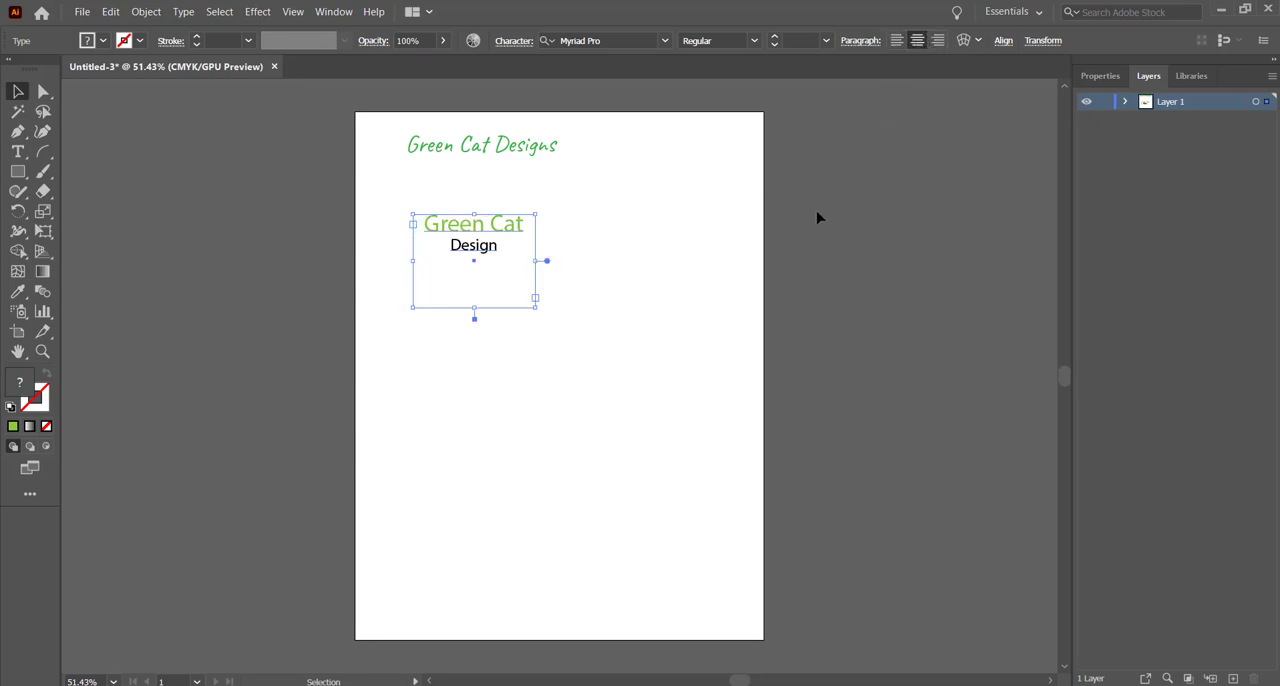
{"action": "left_click_drag", "start_coordinate": [475, 310], "coordinate": [476, 272]}
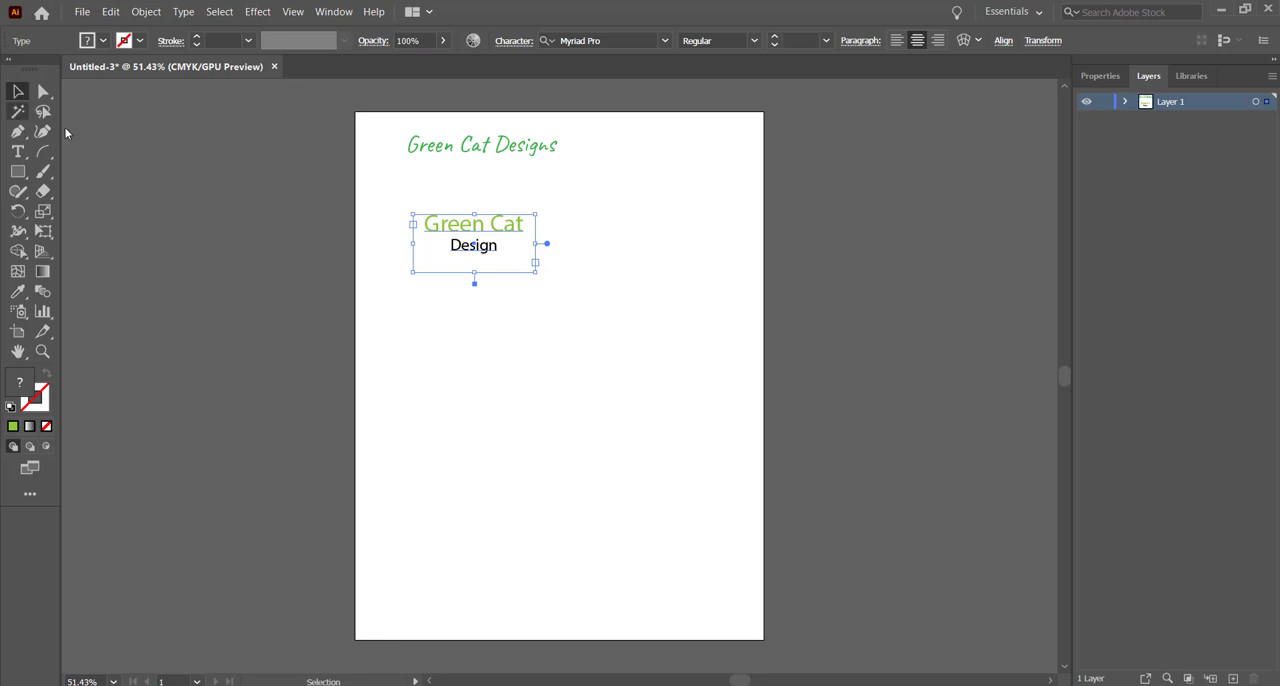
{"action": "left_click", "coordinate": [308, 220]}
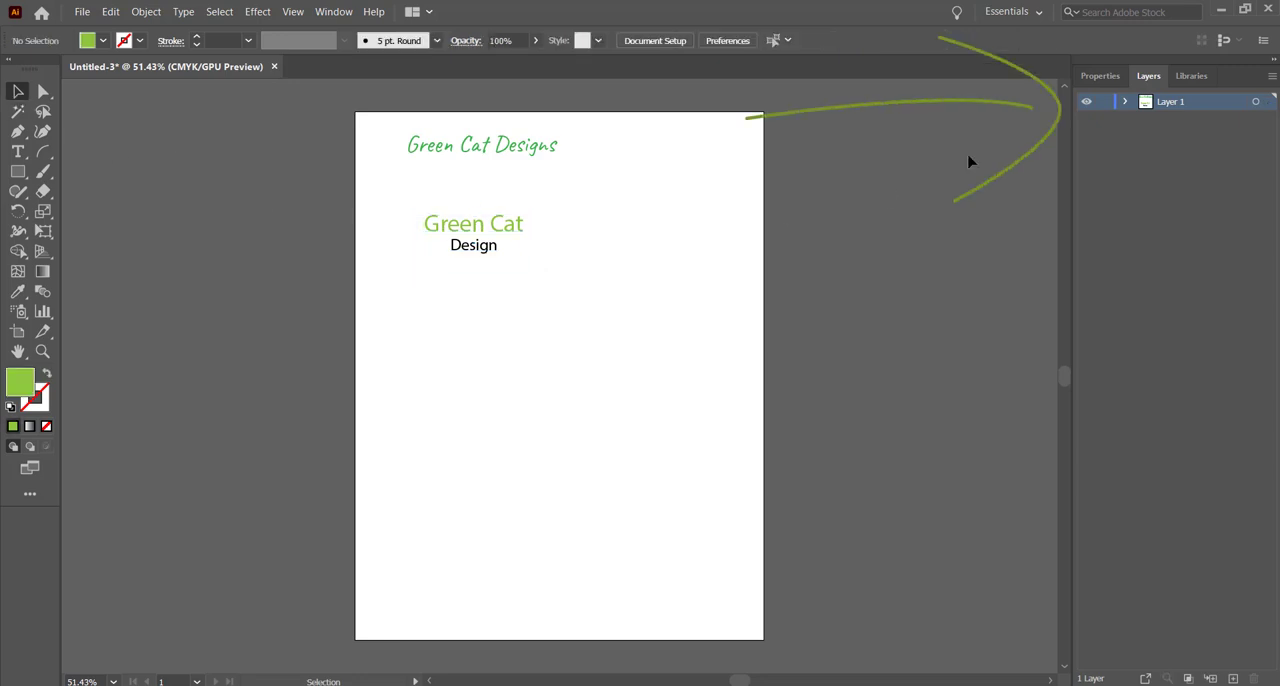
Step: Expand Layer 1 and rename the object for the two-line "Green Cat Design" text area as 2nd Logo
{"action": "left_click", "coordinate": [1126, 102]}
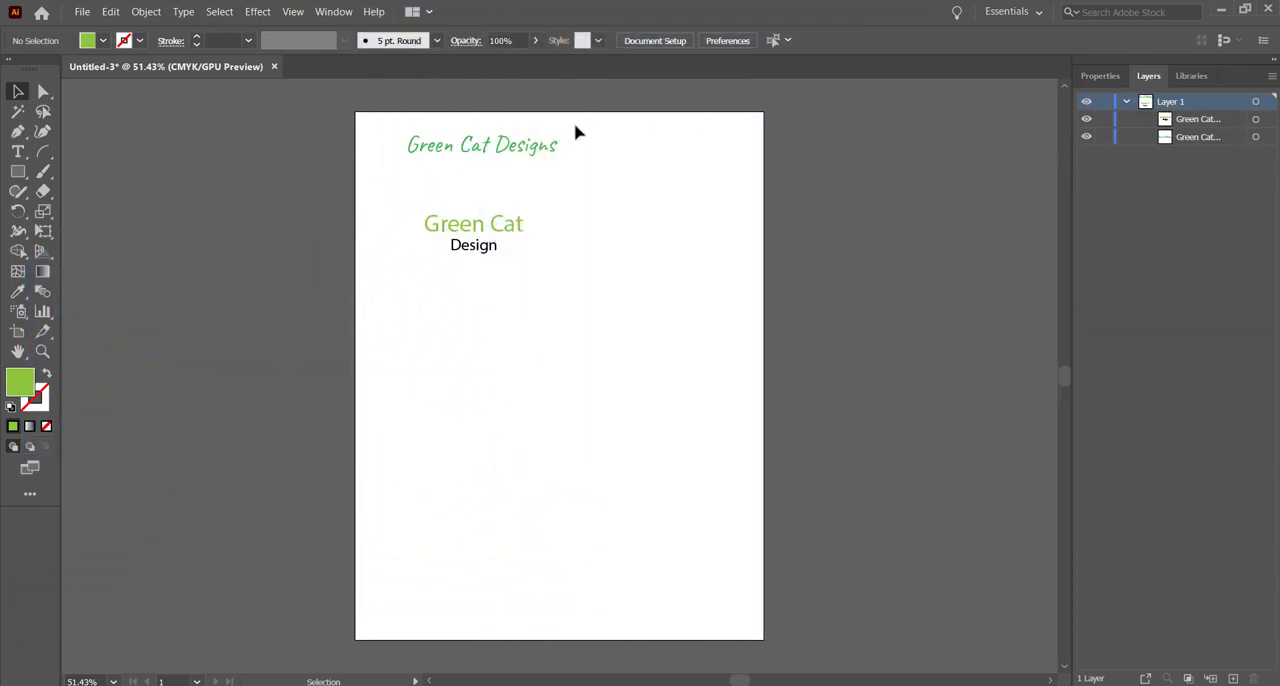
{"action": "left_click", "coordinate": [459, 222]}
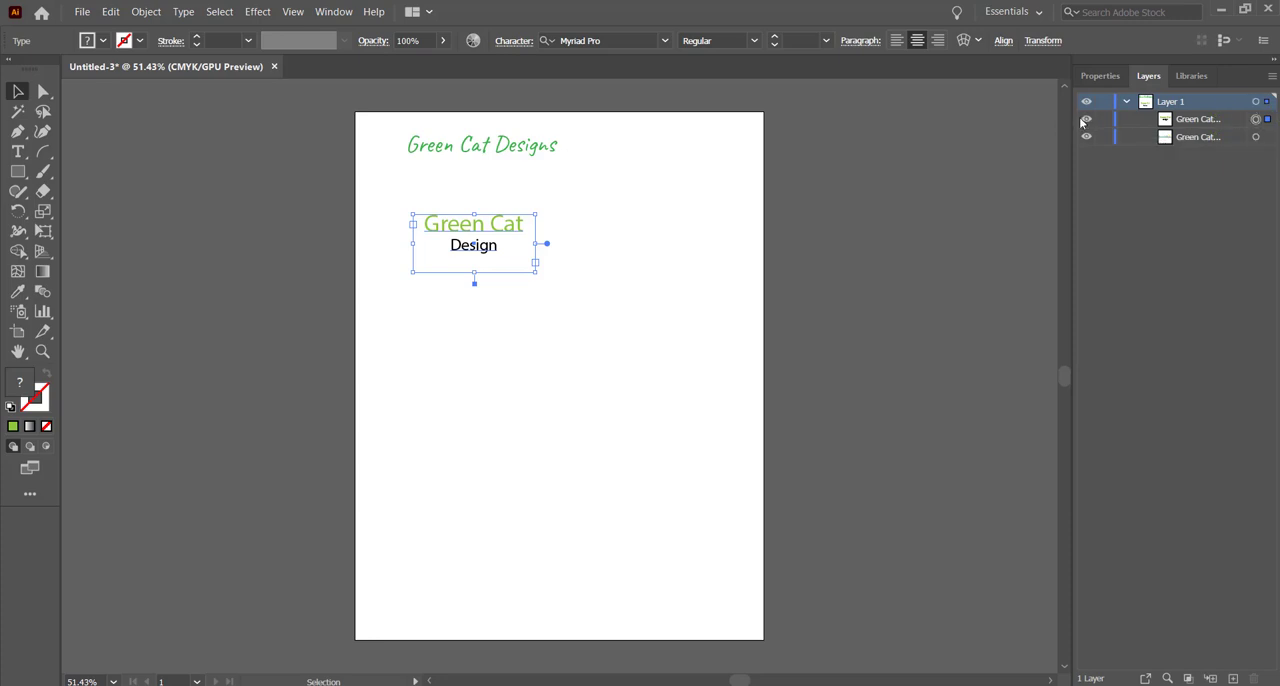
{"action": "double_click", "coordinate": [1205, 120]}
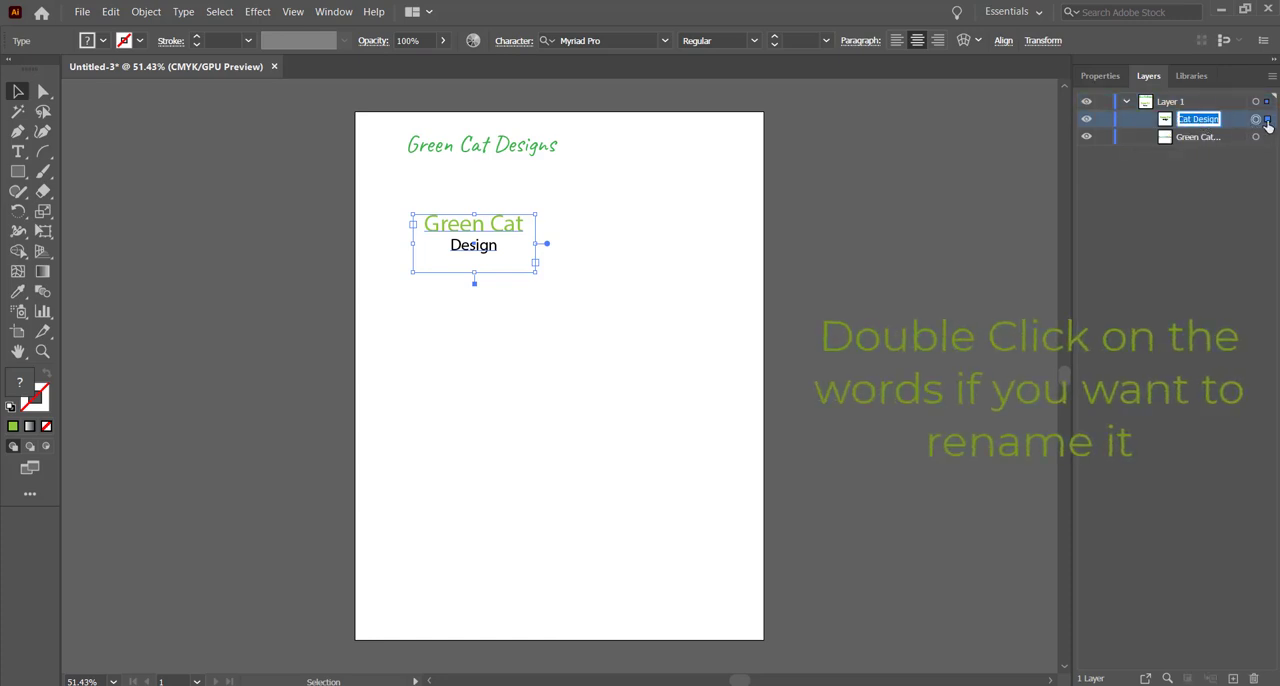
{"action": "type", "text": "2nd Lo"}
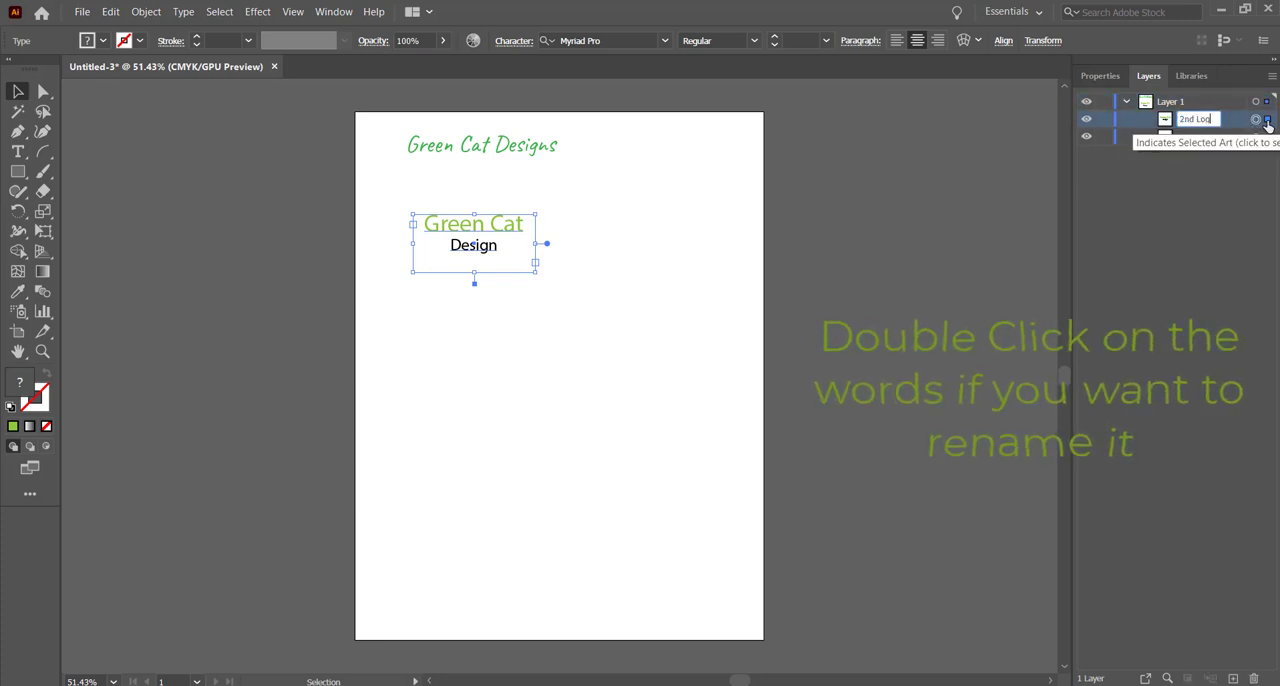
{"action": "type", "text": "go"}
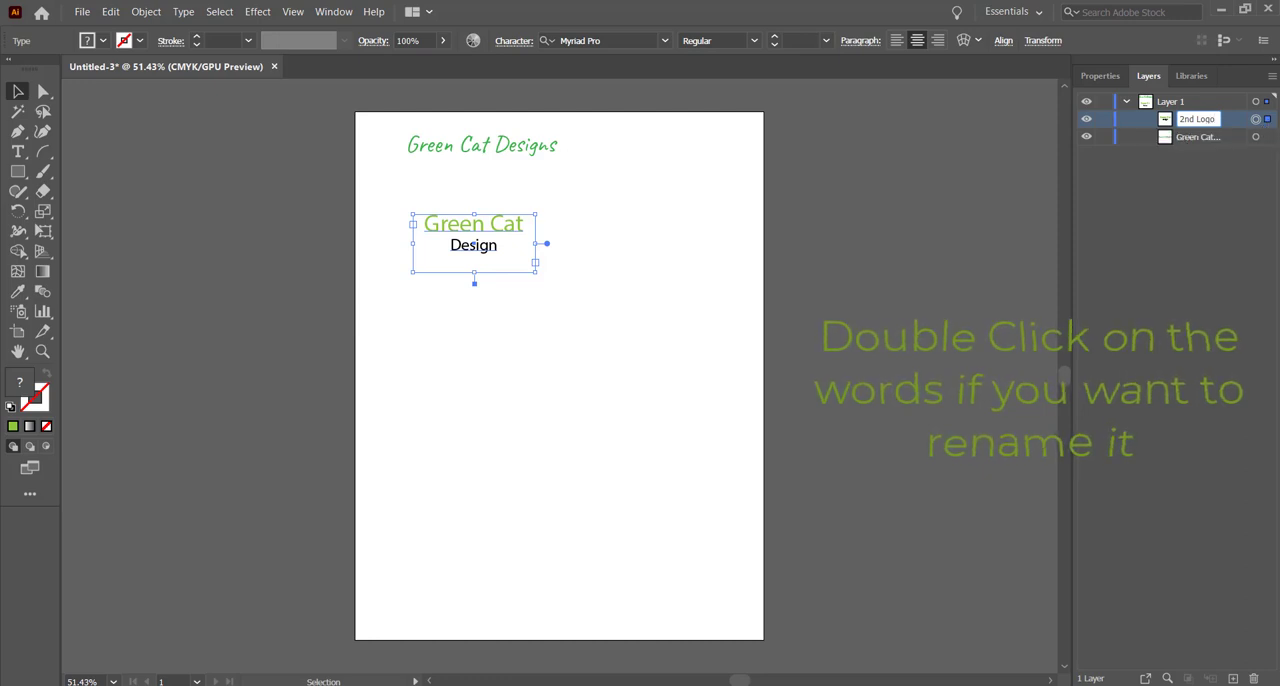
{"action": "left_click", "coordinate": [1171, 186]}
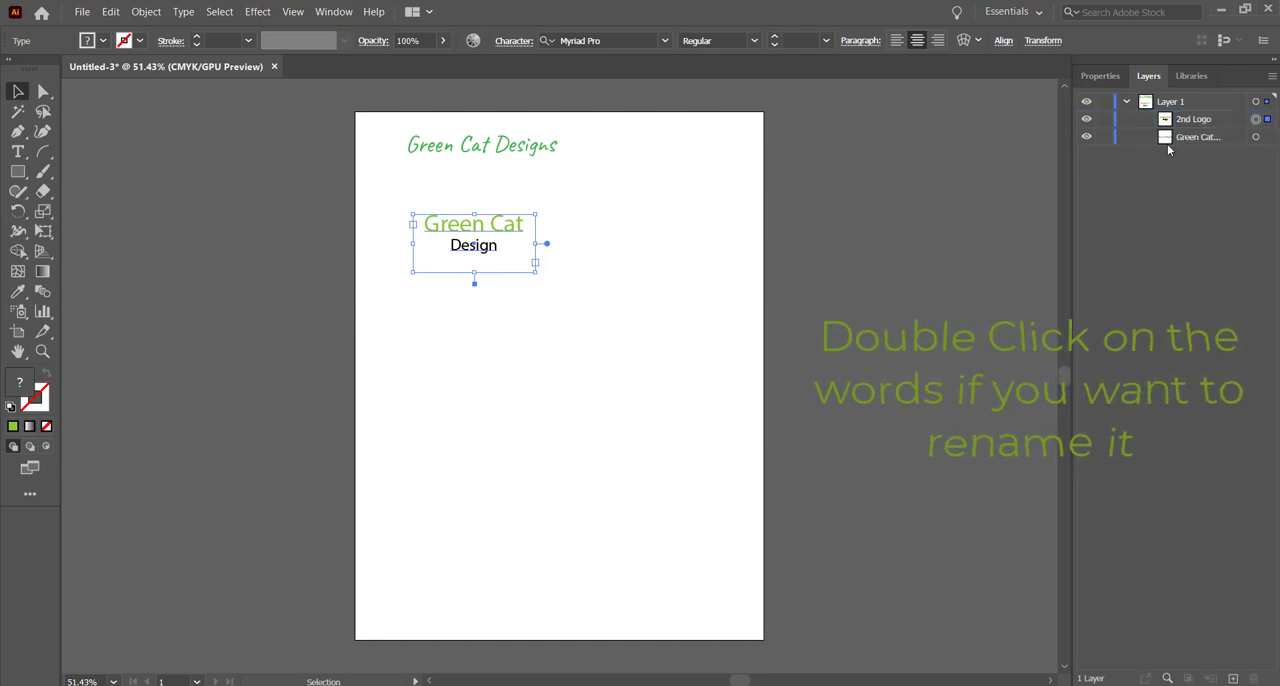
Step: Rename the layer object of the "Green Cat Designs" title as 1st Logo
{"action": "double_click", "coordinate": [1185, 138]}
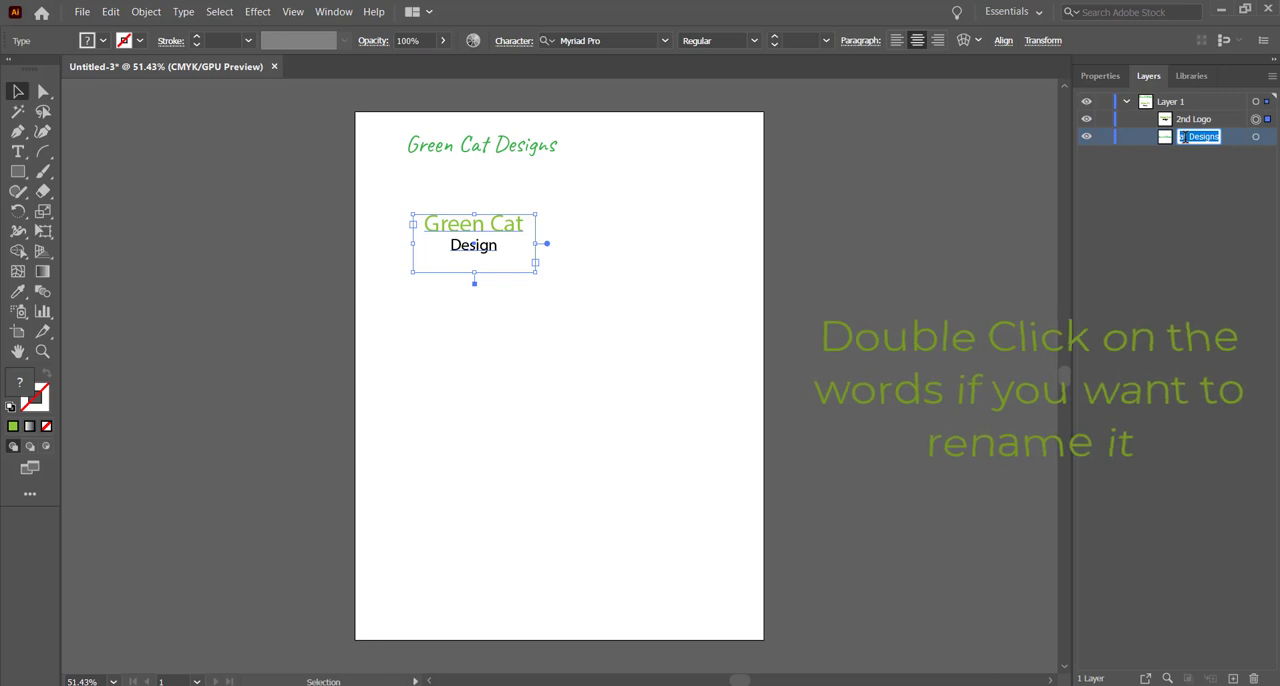
{"action": "type", "text": "1st Logo"}
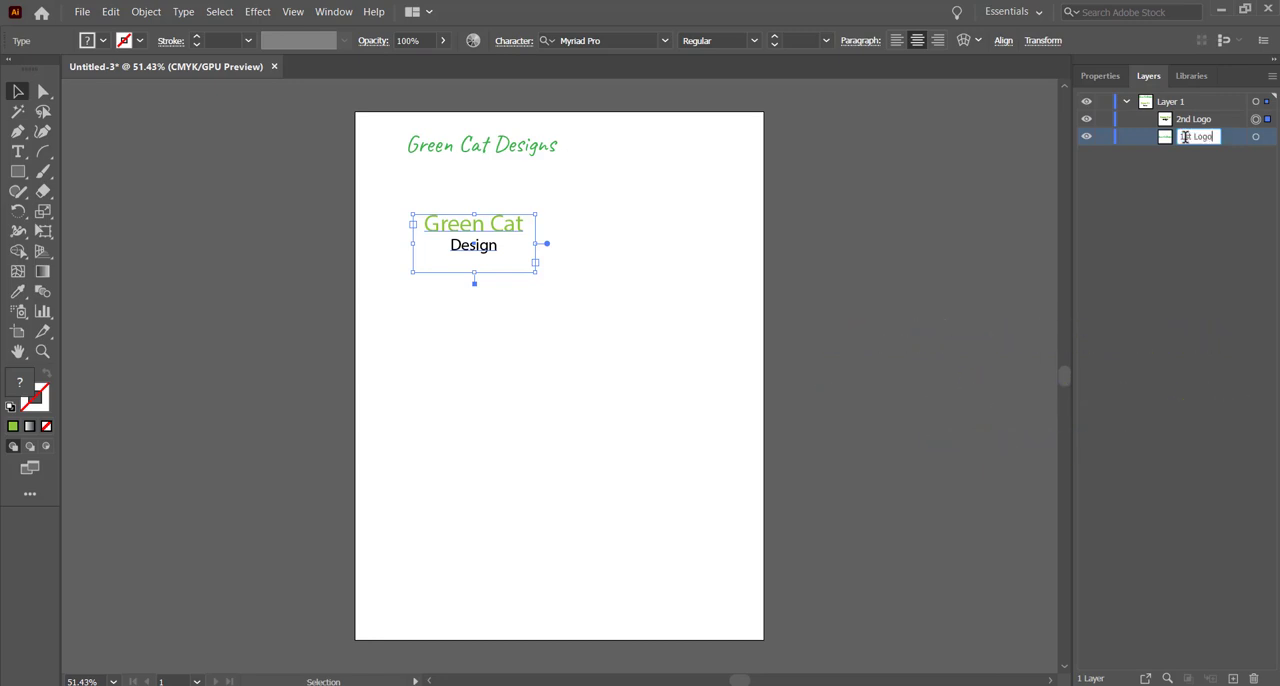
{"action": "left_click", "coordinate": [1175, 164]}
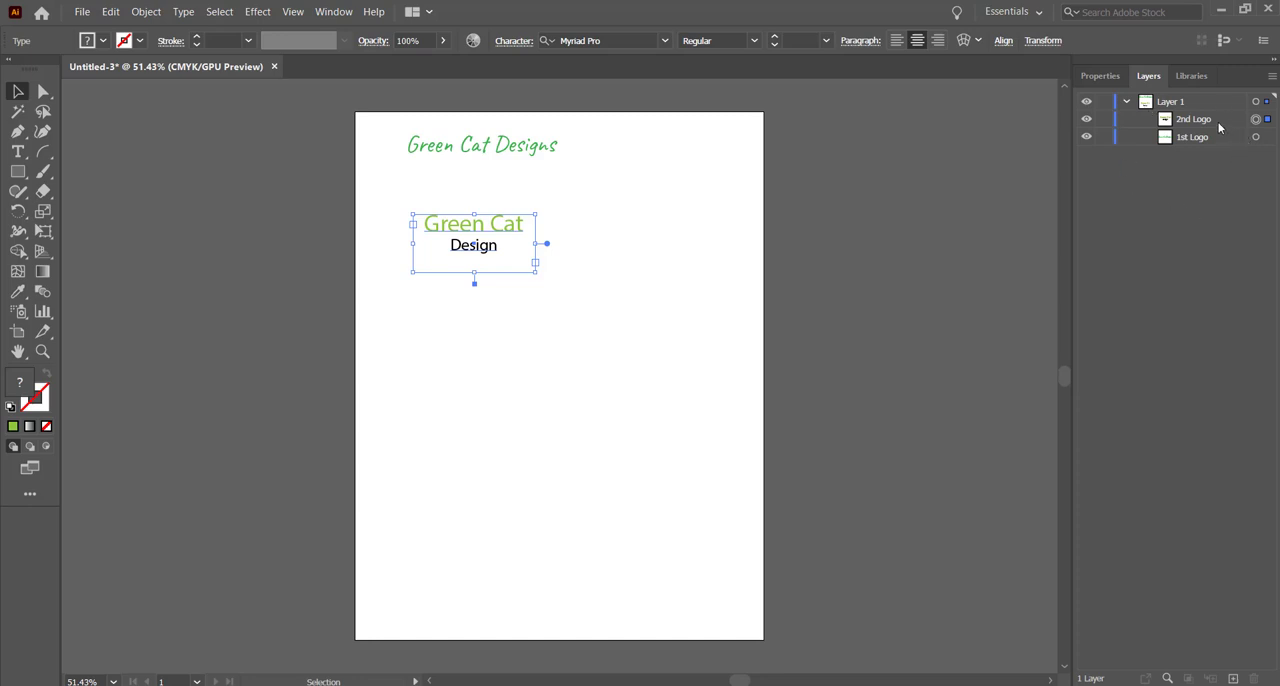
Step: Hide and reshow the 1st Logo object, lock it, and deselect the artwork
{"action": "left_click", "coordinate": [1085, 139]}
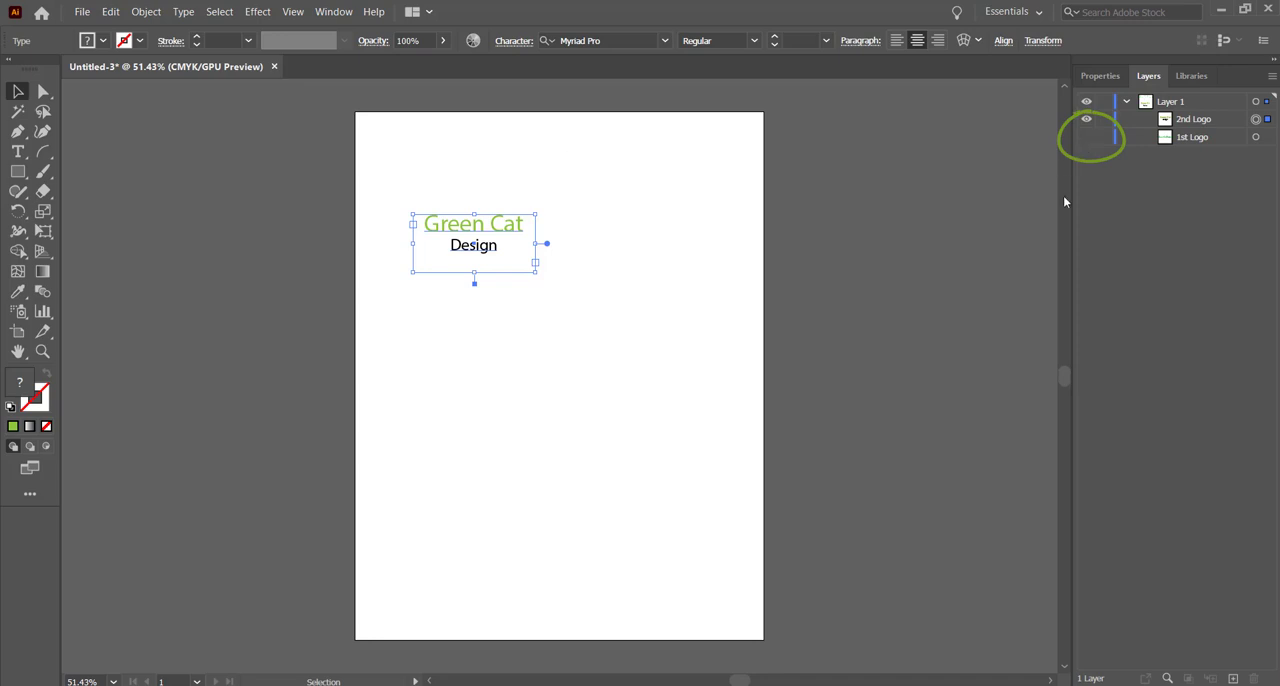
{"action": "left_click", "coordinate": [1085, 138]}
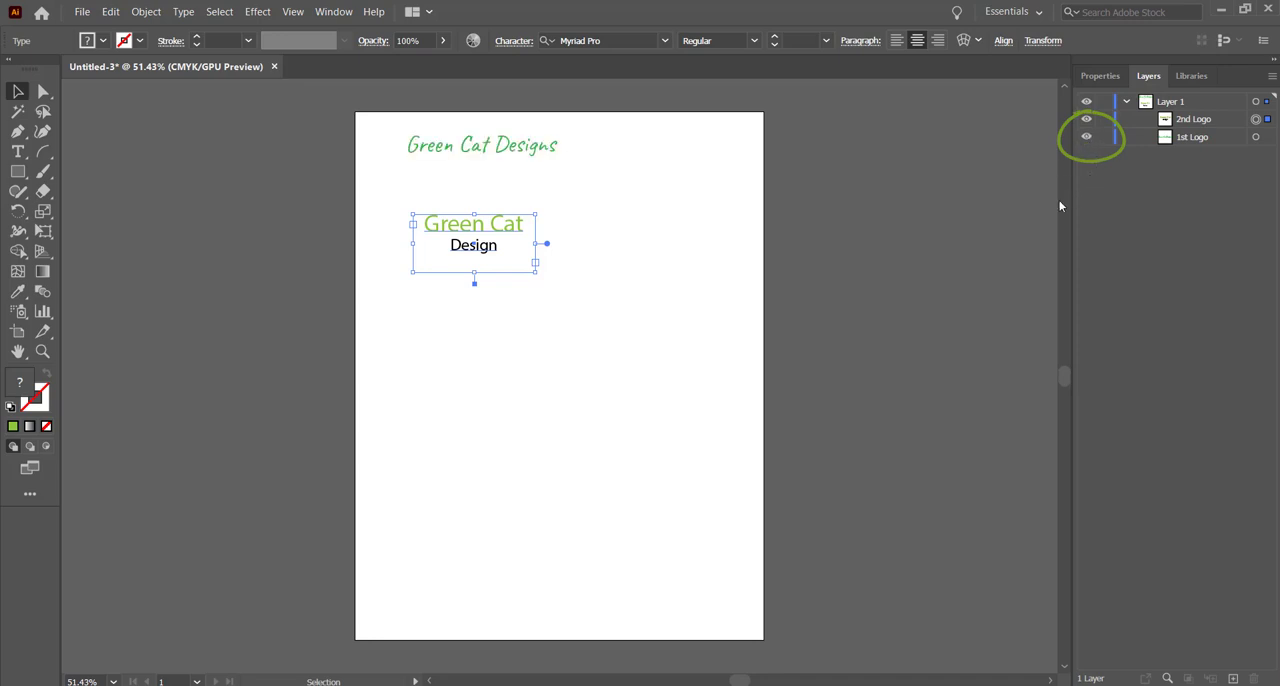
{"action": "left_click", "coordinate": [1102, 139]}
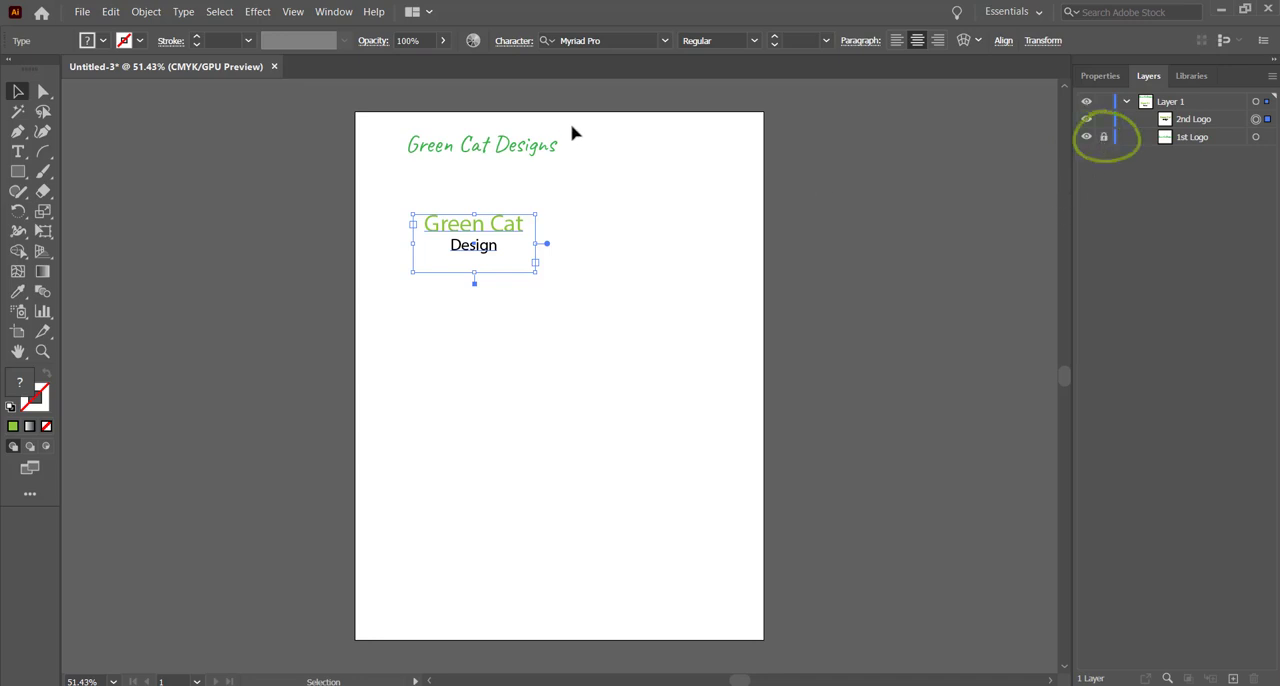
{"action": "left_click", "coordinate": [540, 168]}
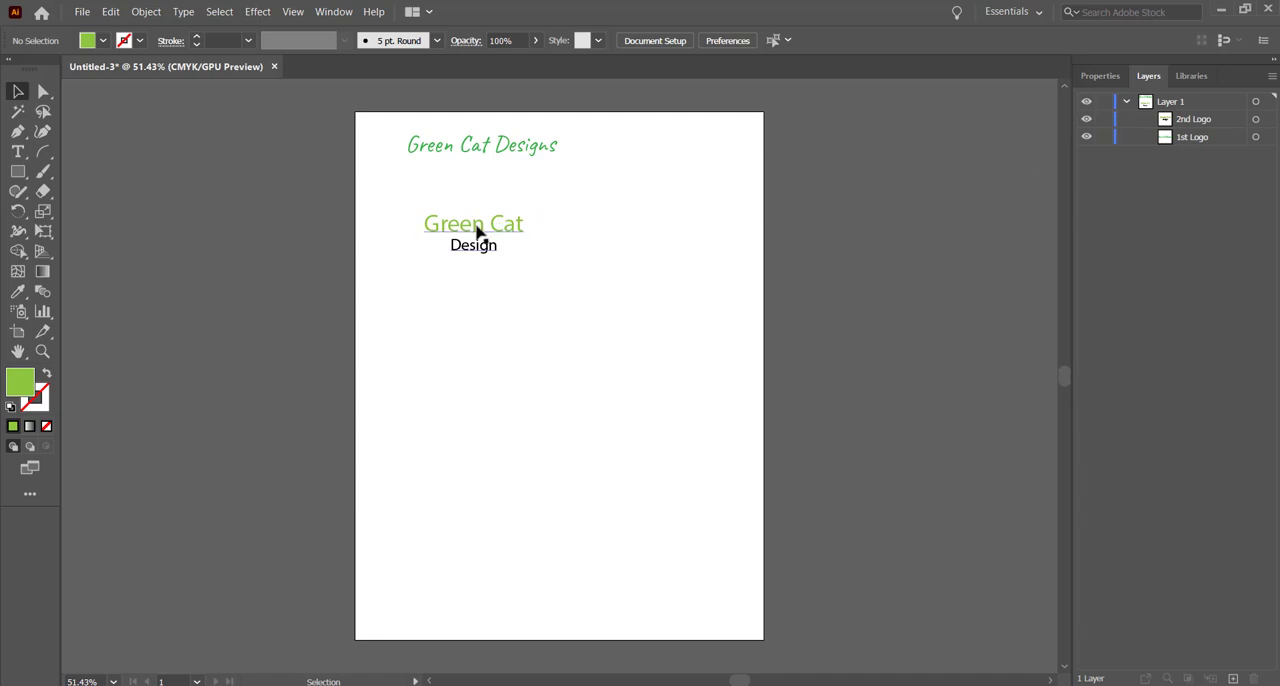
Step: Move the two-line 2nd Logo text up so it overlaps the end of the "Green Cat Designs" title, and deselect it
{"action": "left_click_drag", "start_coordinate": [480, 234], "coordinate": [572, 162]}
{"action": "left_click_drag", "start_coordinate": [572, 158], "coordinate": [577, 155]}
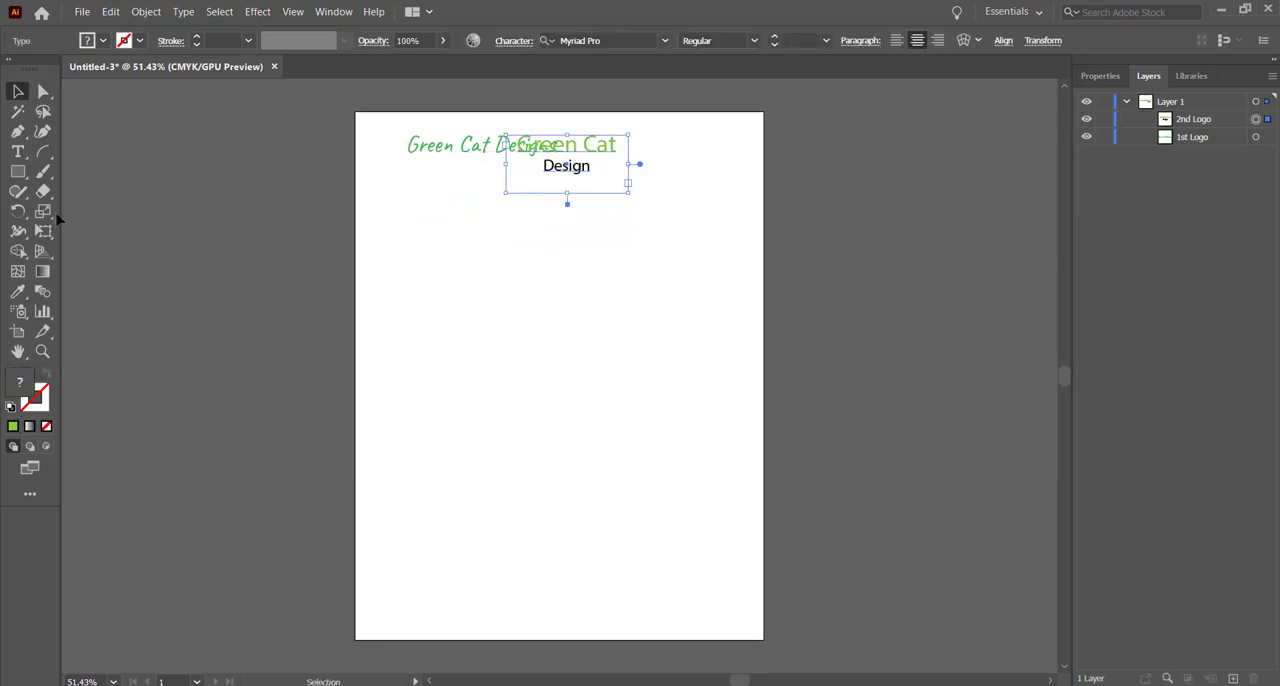
{"action": "left_click", "coordinate": [576, 119]}
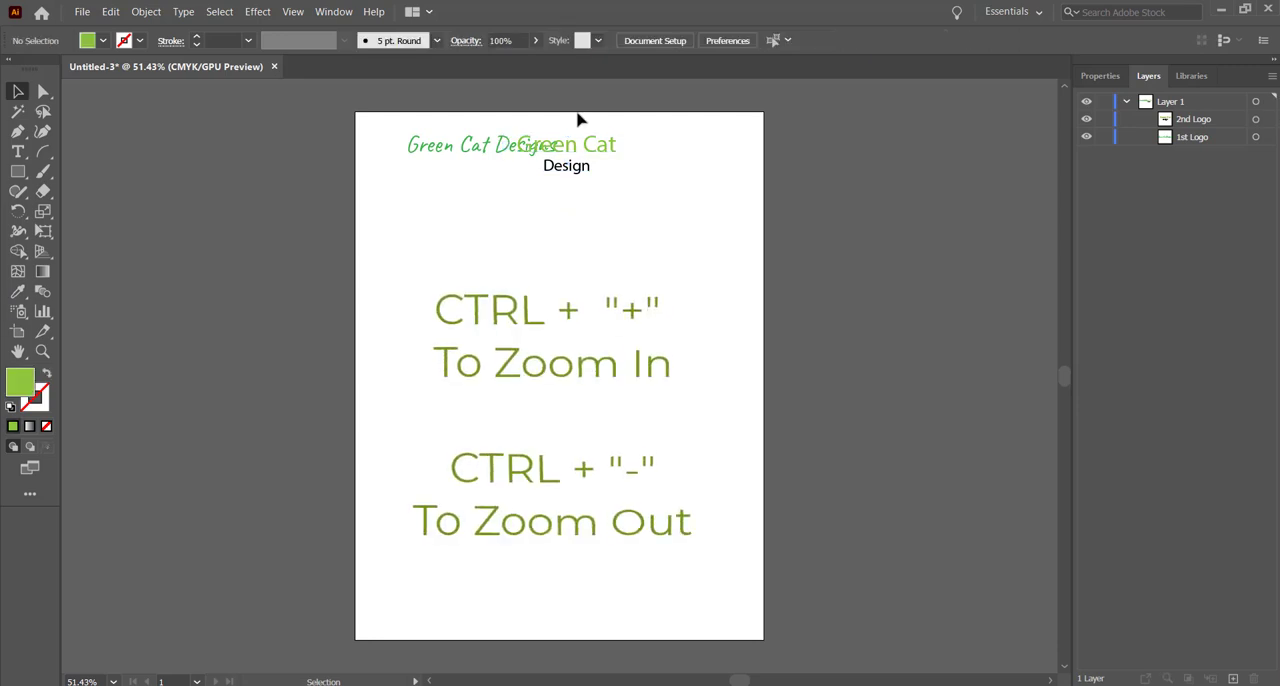
Step: Reorder the objects in Layer 1 so that 2nd Logo lies beneath 1st Logo
{"action": "key", "text": "ctrl+plus"}
{"action": "key", "text": "ctrl+plus"}
{"action": "key", "text": "ctrl+plus"}
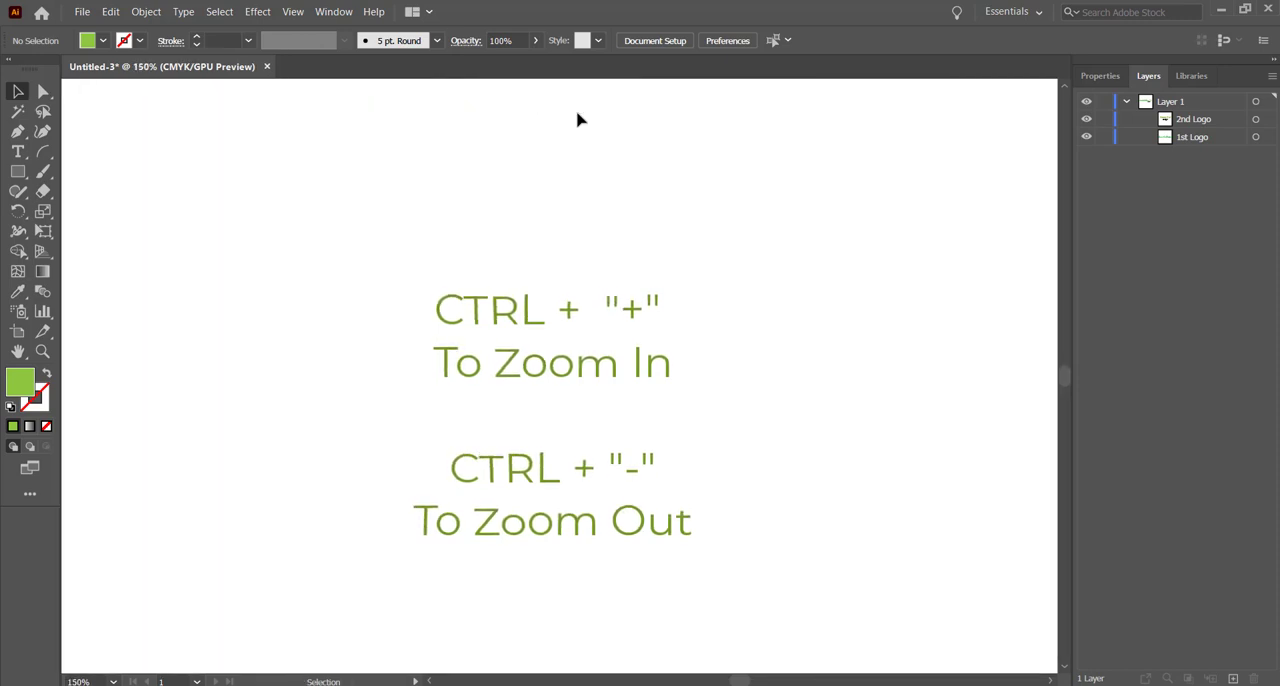
{"action": "left_click", "coordinate": [18, 353]}
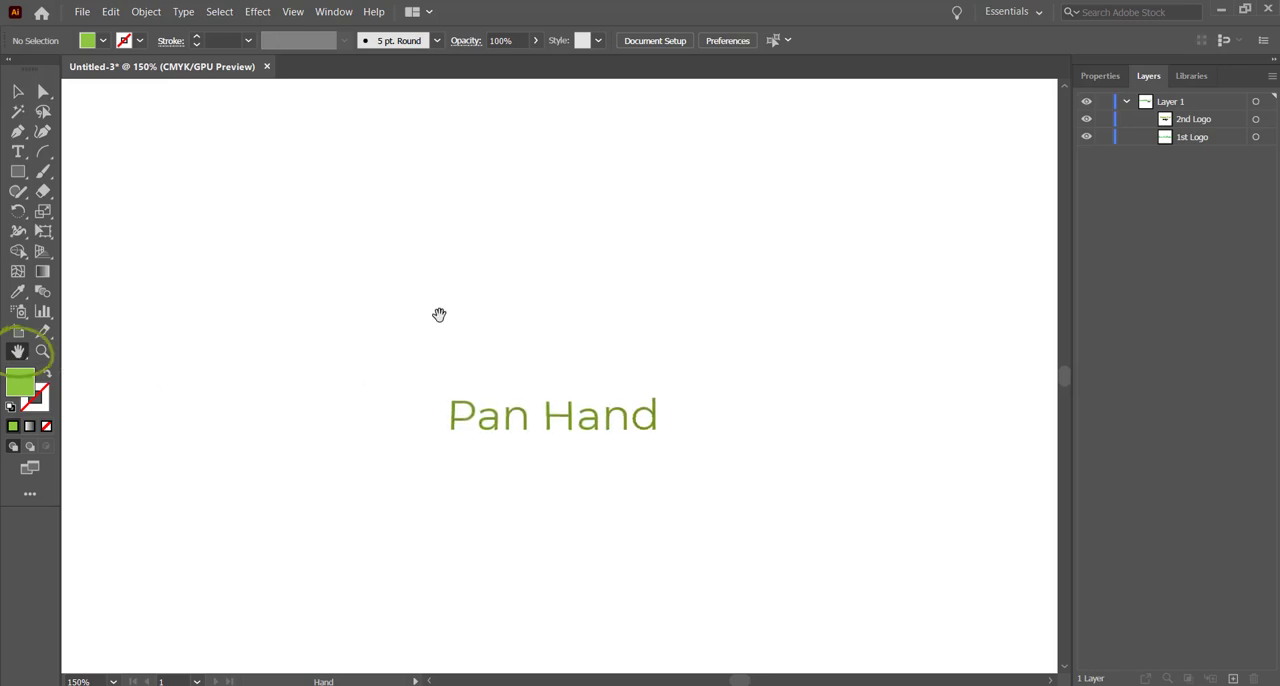
{"action": "left_click_drag", "start_coordinate": [512, 271], "coordinate": [571, 617]}
{"action": "left_click_drag", "start_coordinate": [432, 243], "coordinate": [383, 274]}
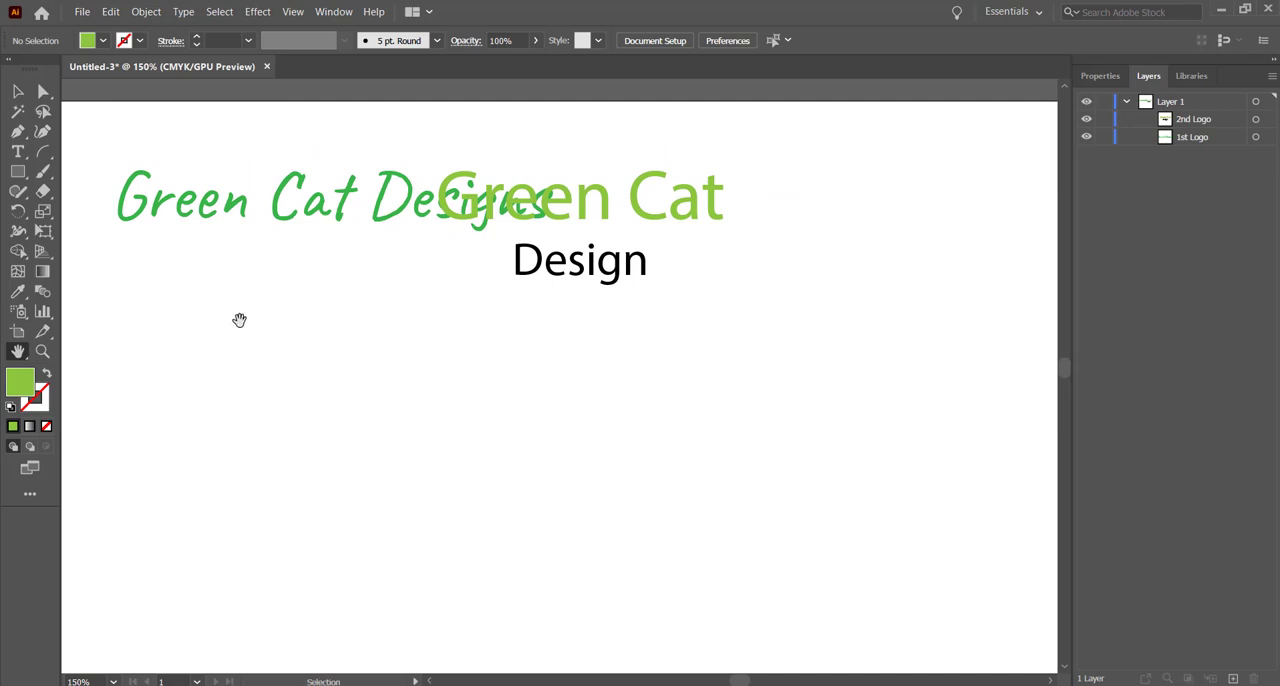
{"action": "key", "text": "ctrl+equal"}
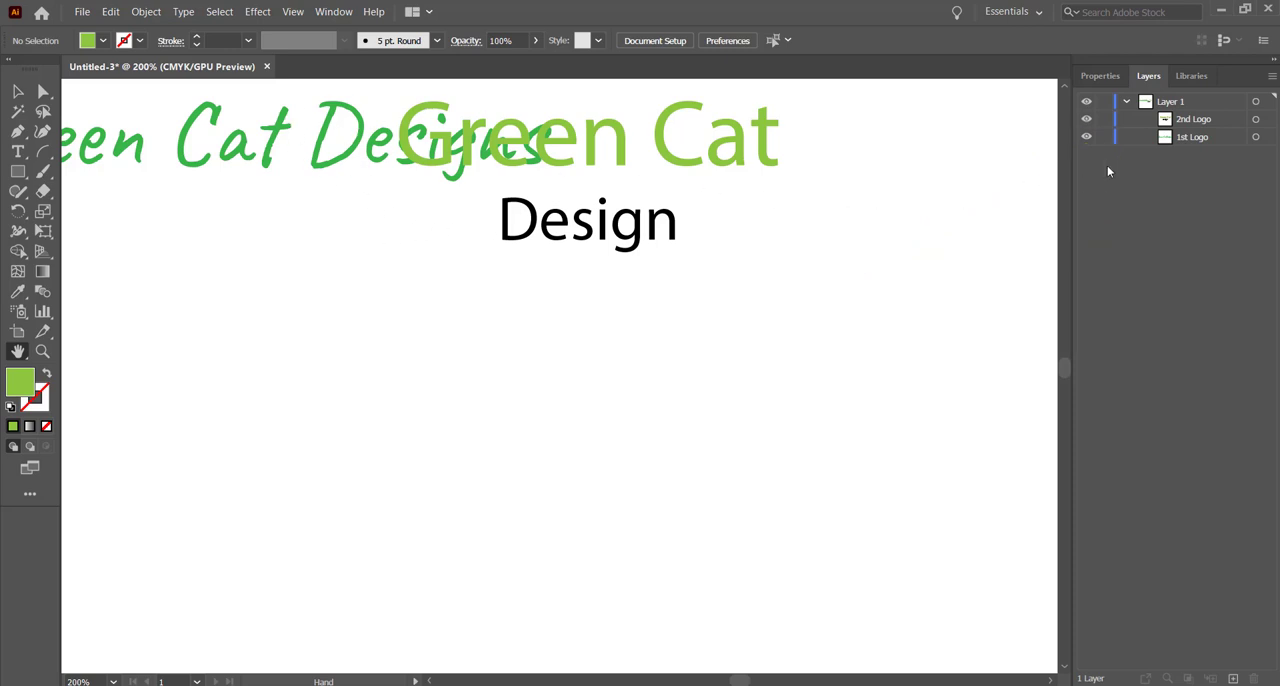
{"action": "left_click", "coordinate": [1203, 121]}
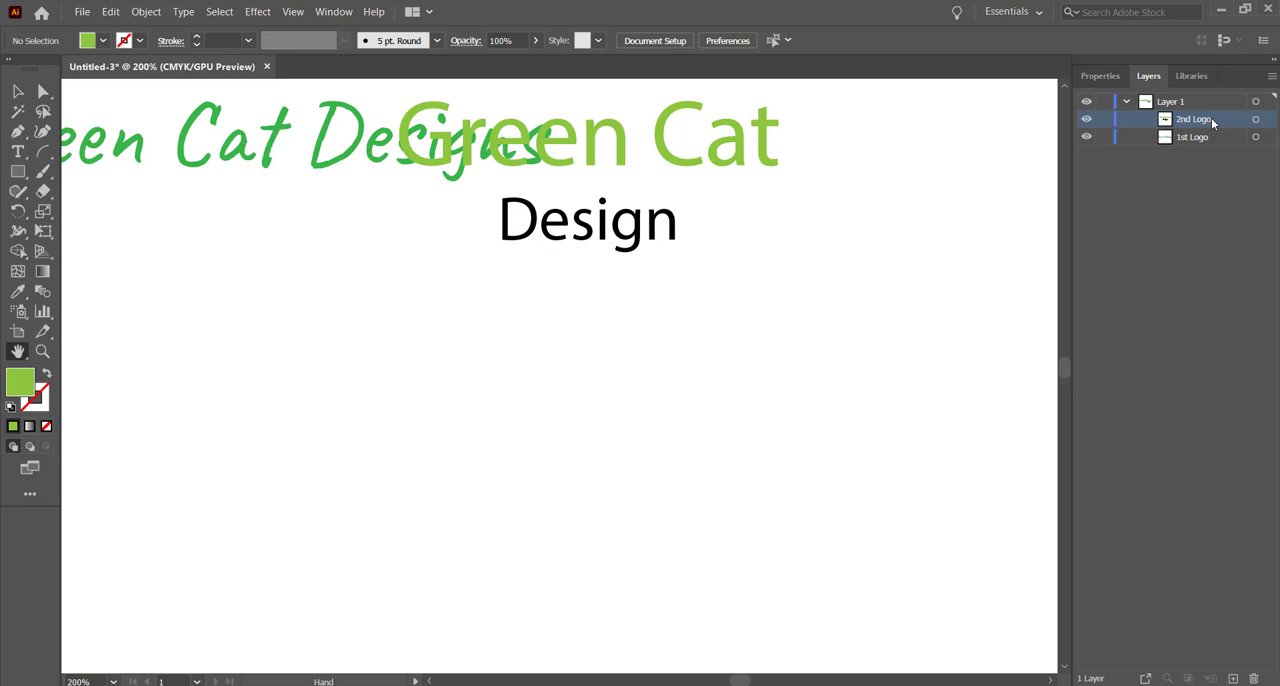
{"action": "left_click_drag", "start_coordinate": [1213, 121], "coordinate": [1215, 146]}
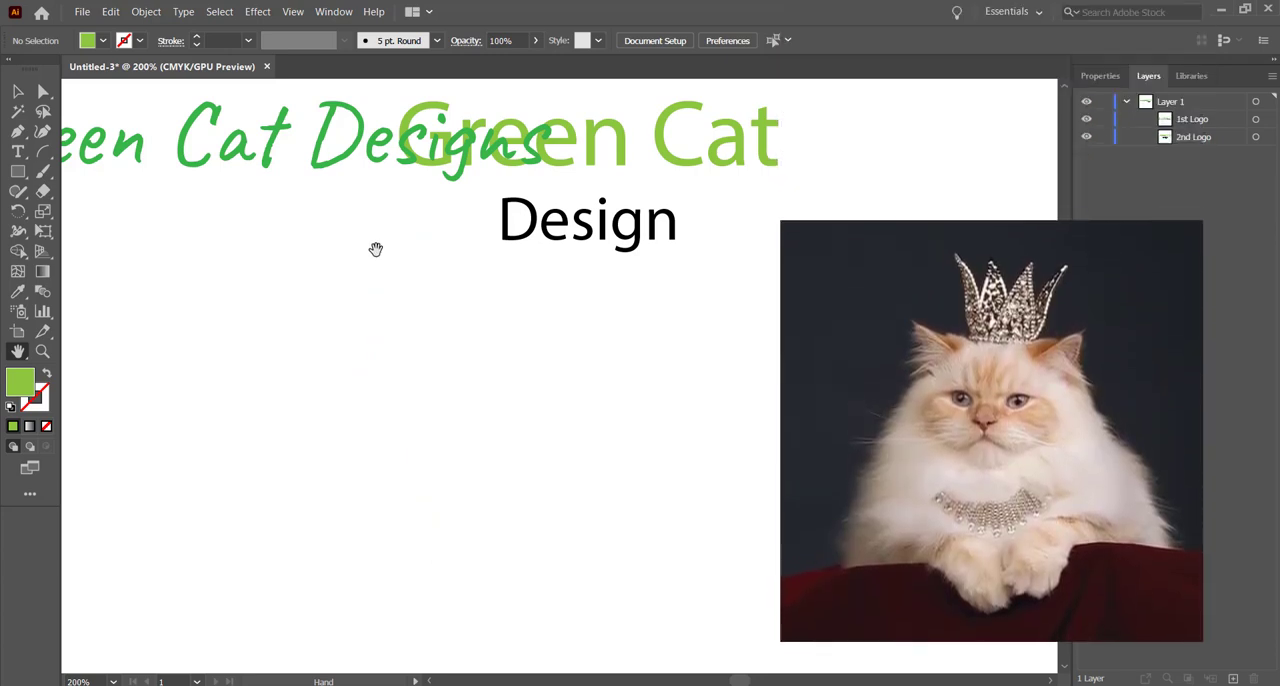
Step: Move the two-line 2nd Logo text down so it sits clear below the "Green Cat Designs" title, and deselect it
{"action": "left_click", "coordinate": [19, 95]}
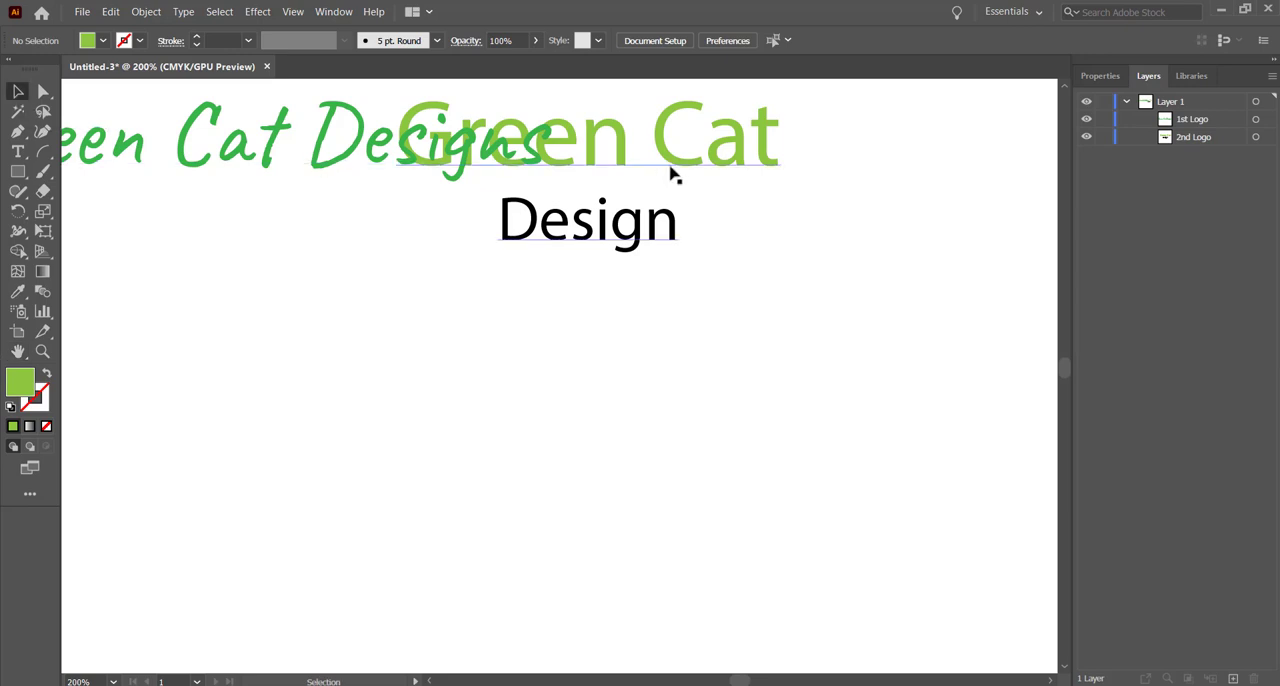
{"action": "left_click_drag", "start_coordinate": [617, 152], "coordinate": [499, 297]}
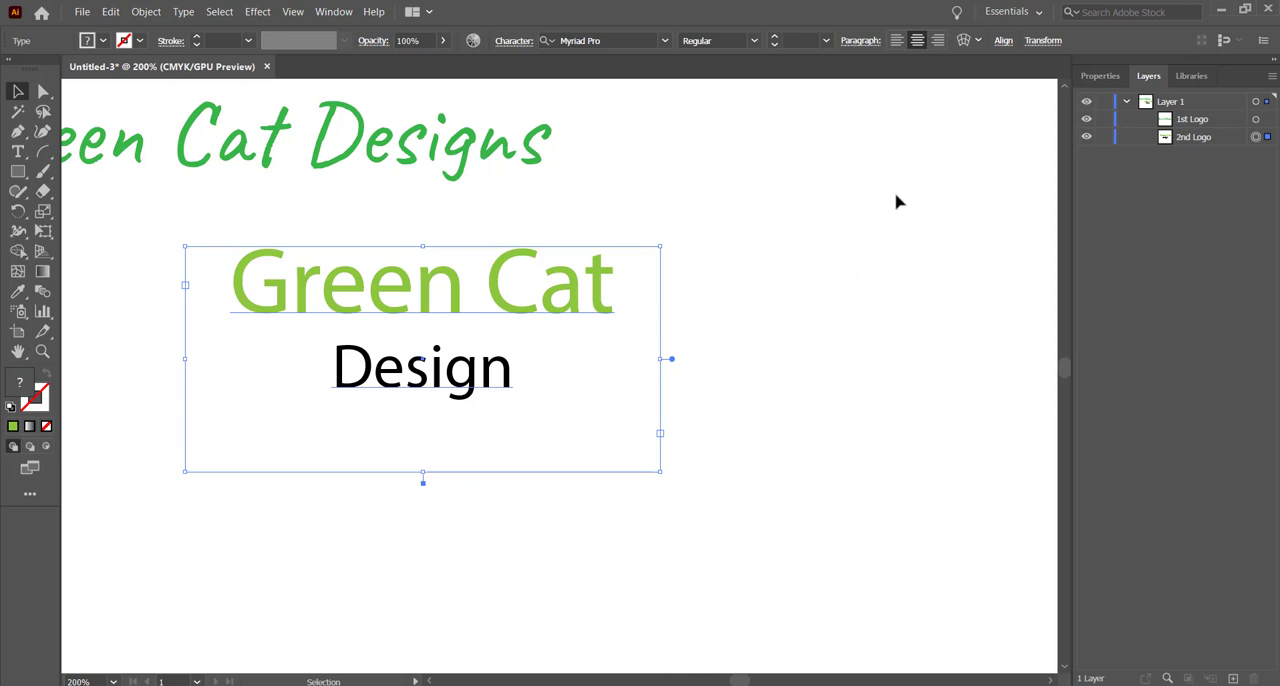
{"action": "left_click", "coordinate": [774, 278]}
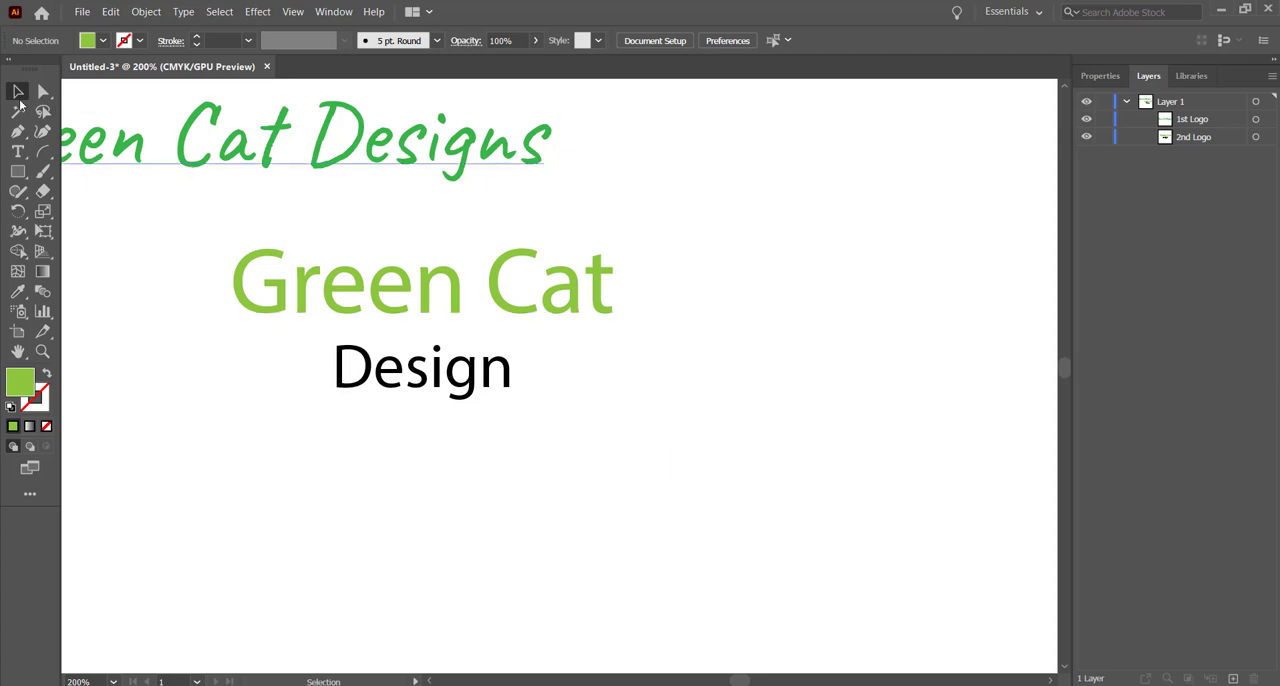
Step: Delete the 1st Logo title directly from the artboard, and restore it
{"action": "left_click", "coordinate": [380, 167]}
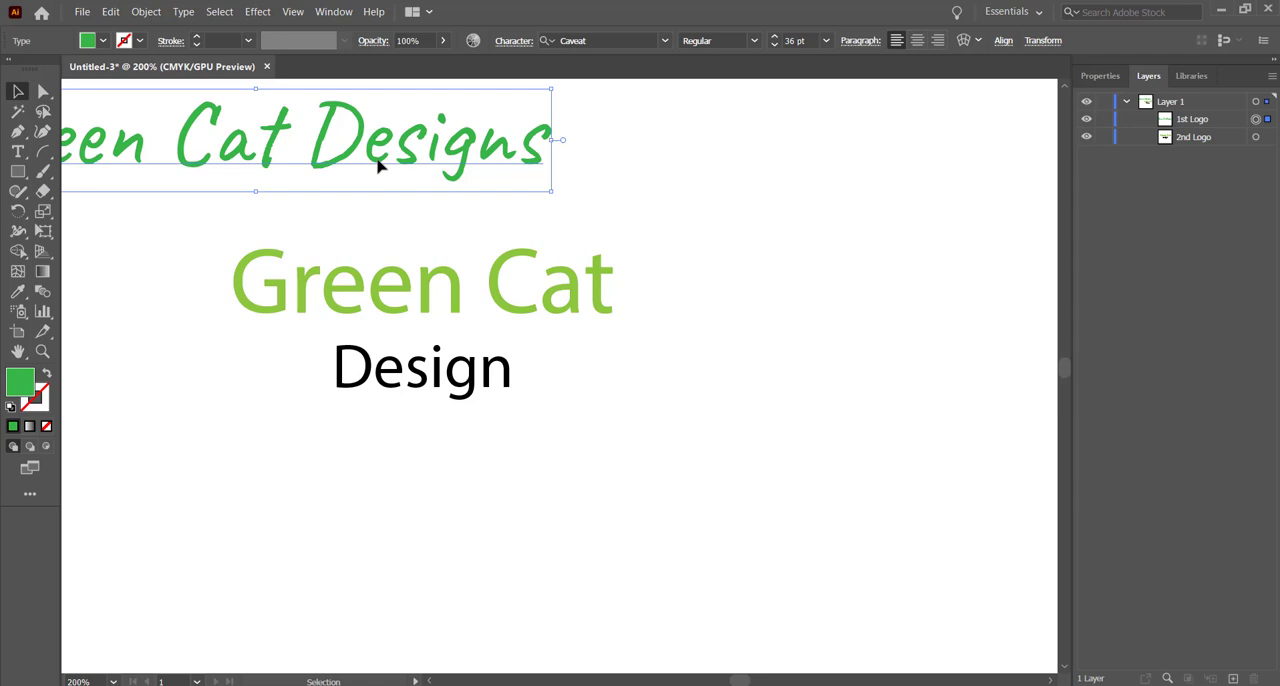
{"action": "key", "text": "Delete"}
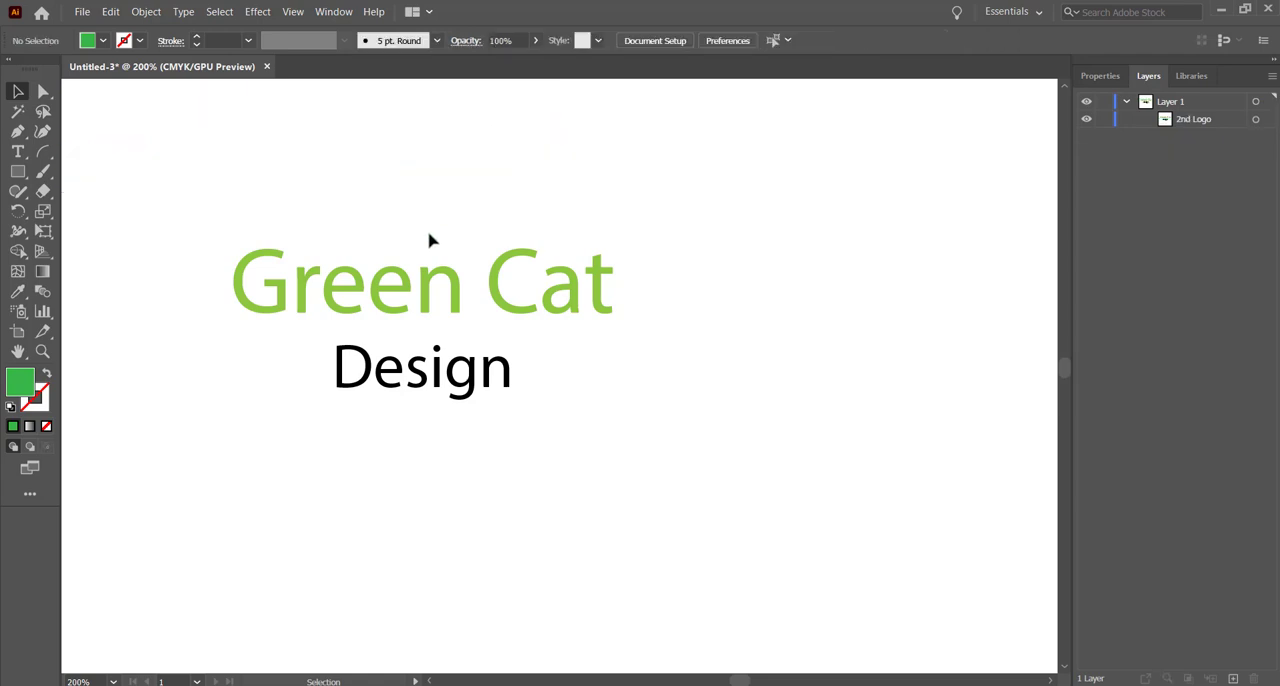
{"action": "left_click", "coordinate": [456, 296]}
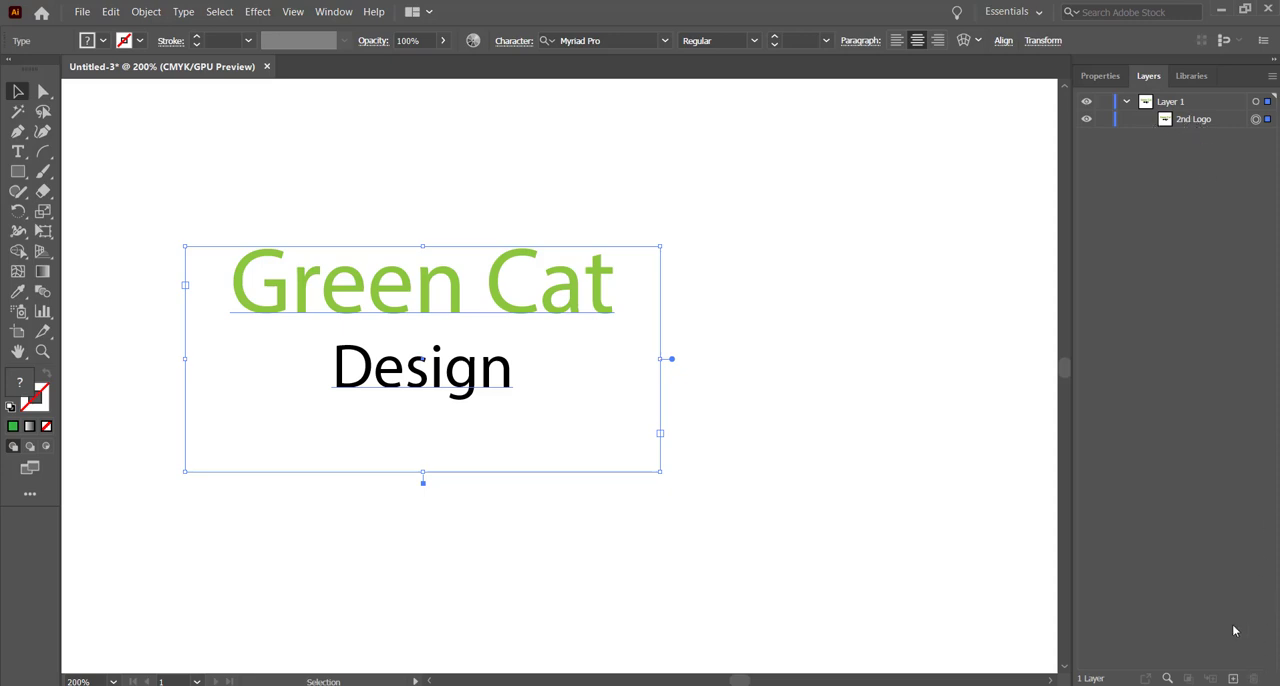
{"action": "left_click", "coordinate": [854, 386]}
{"action": "left_click", "coordinate": [1255, 119]}
{"action": "left_click", "coordinate": [743, 294]}
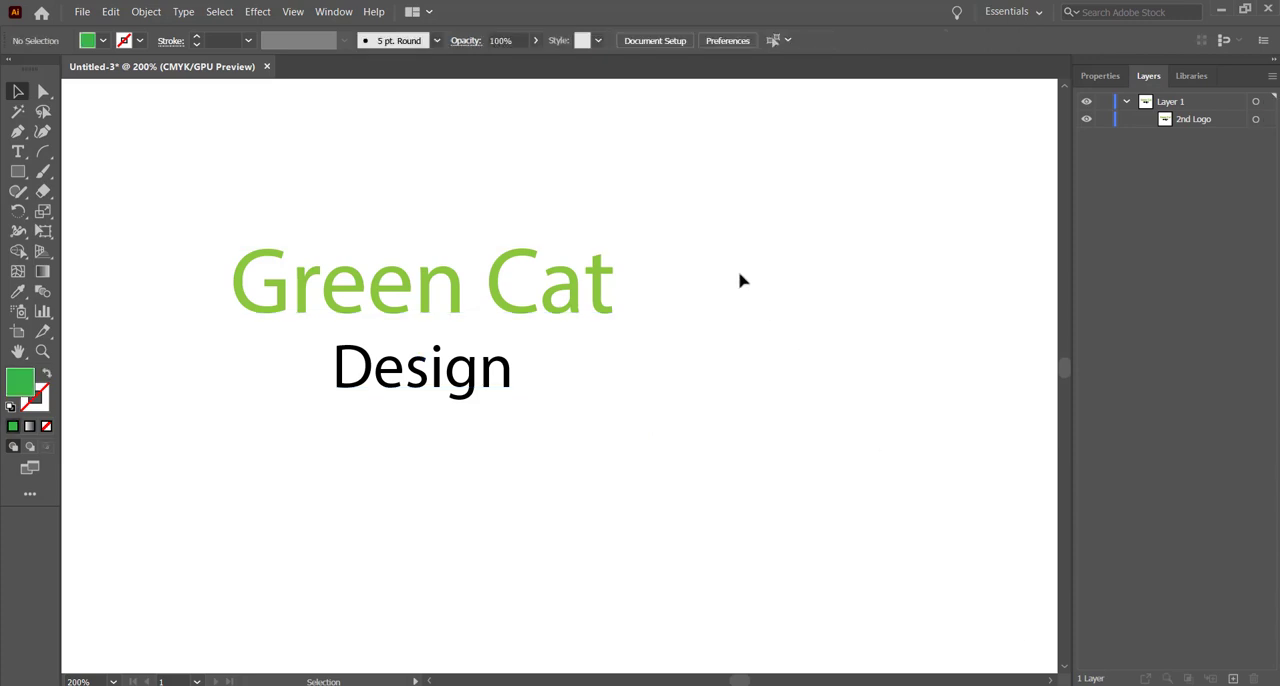
{"action": "key", "text": "ctrl+v"}
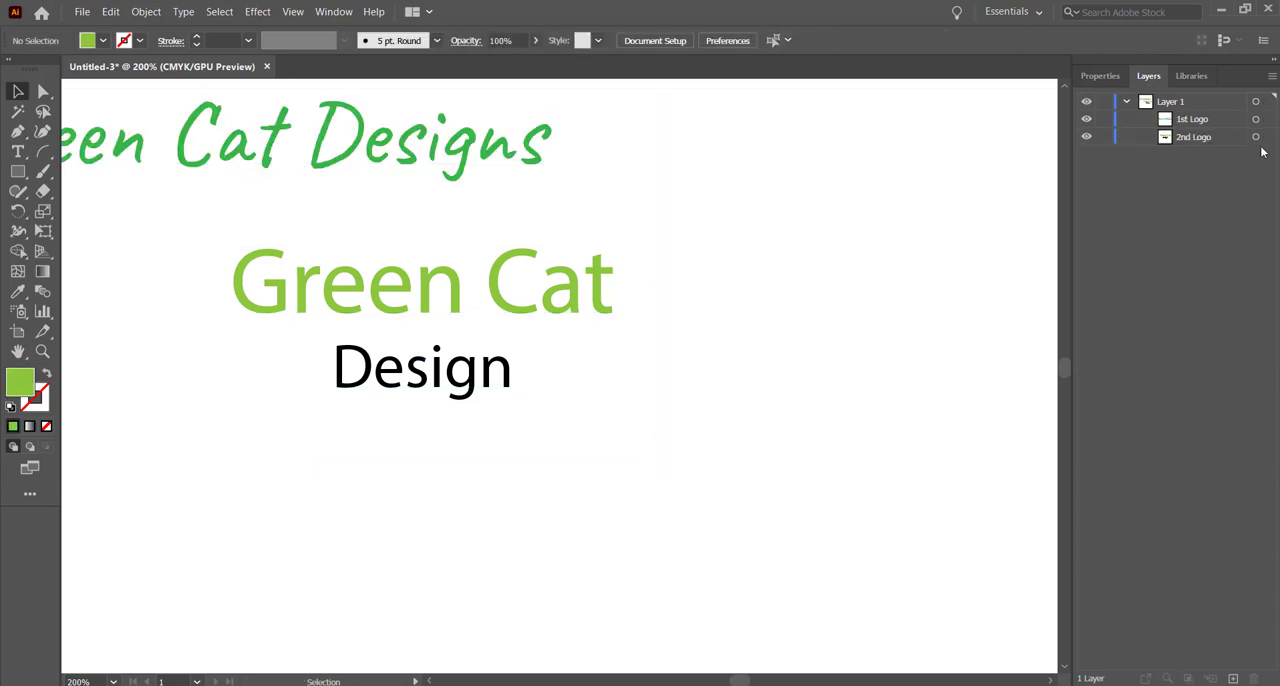
Step: Delete the 1st Logo and 2nd Logo objects from Layer 1 through the layer list, undo both deletions and deselect
{"action": "left_click", "coordinate": [1256, 119]}
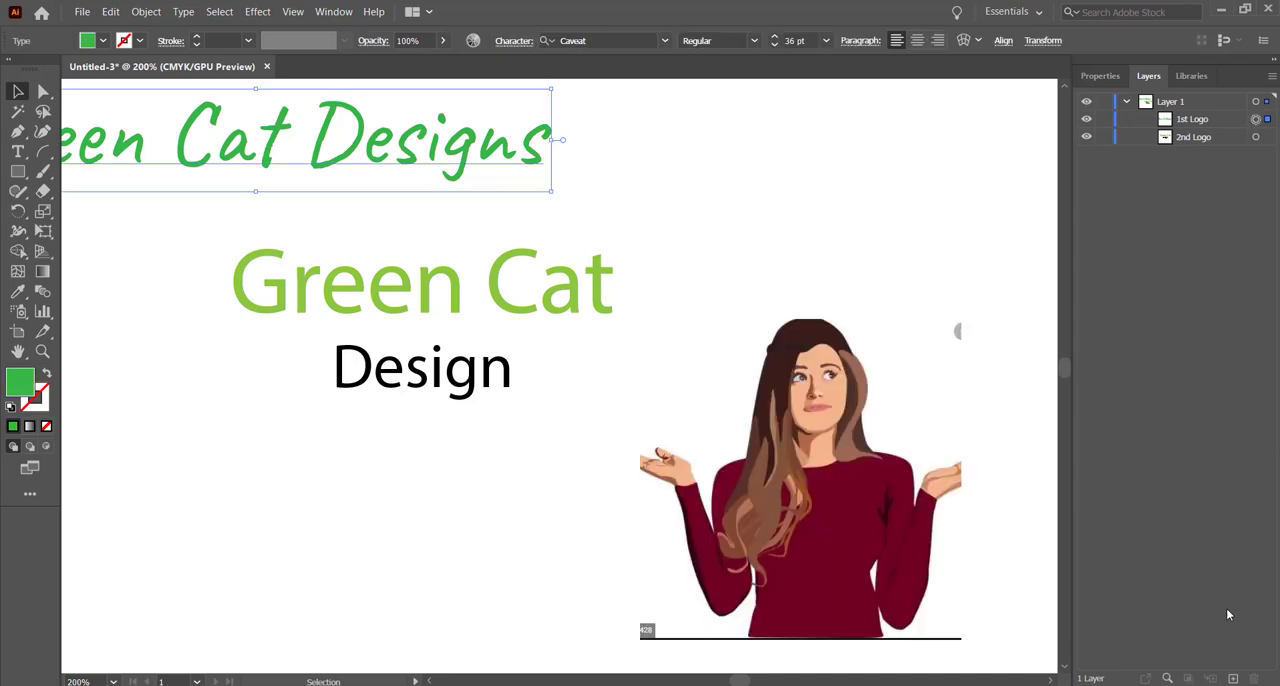
{"action": "left_click", "coordinate": [1195, 124]}
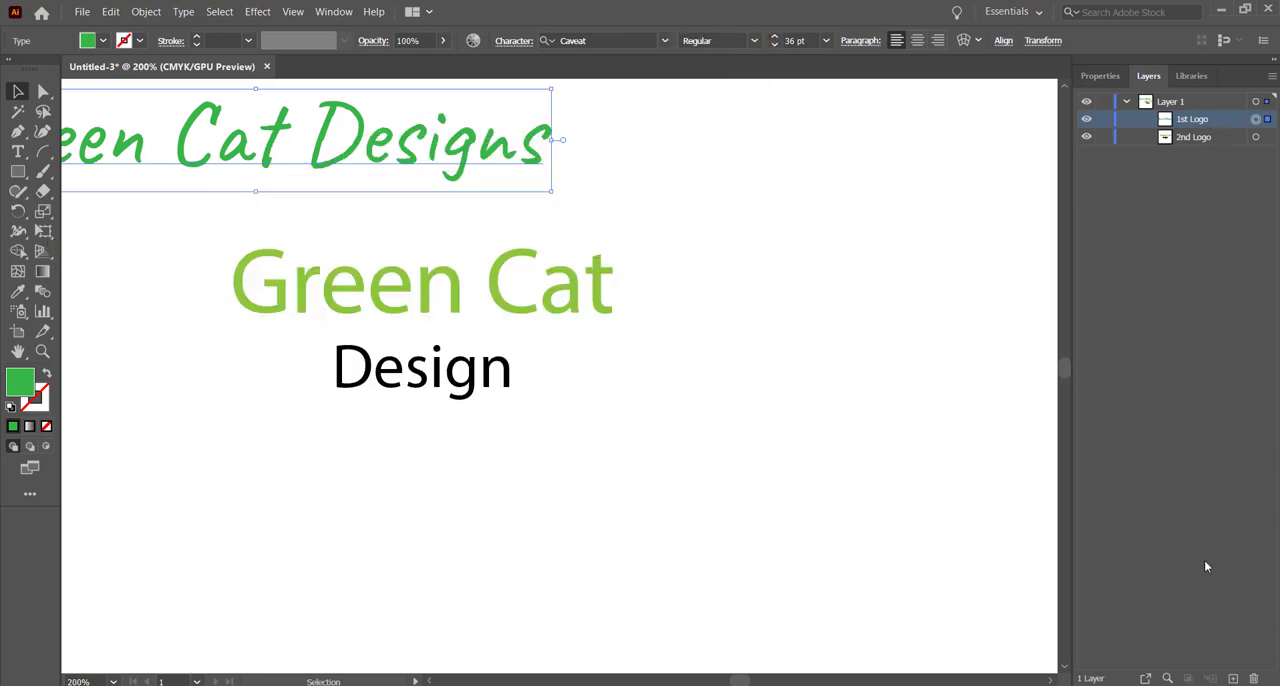
{"action": "left_click", "coordinate": [1254, 679]}
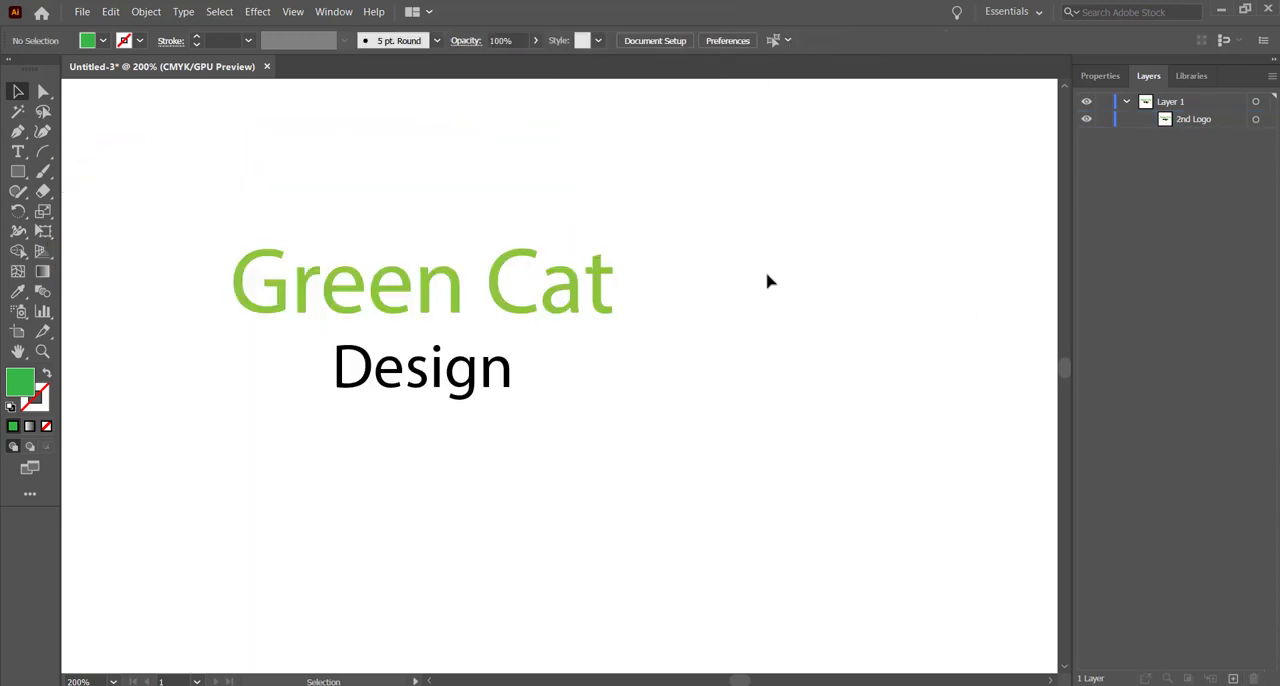
{"action": "left_click", "coordinate": [1185, 120]}
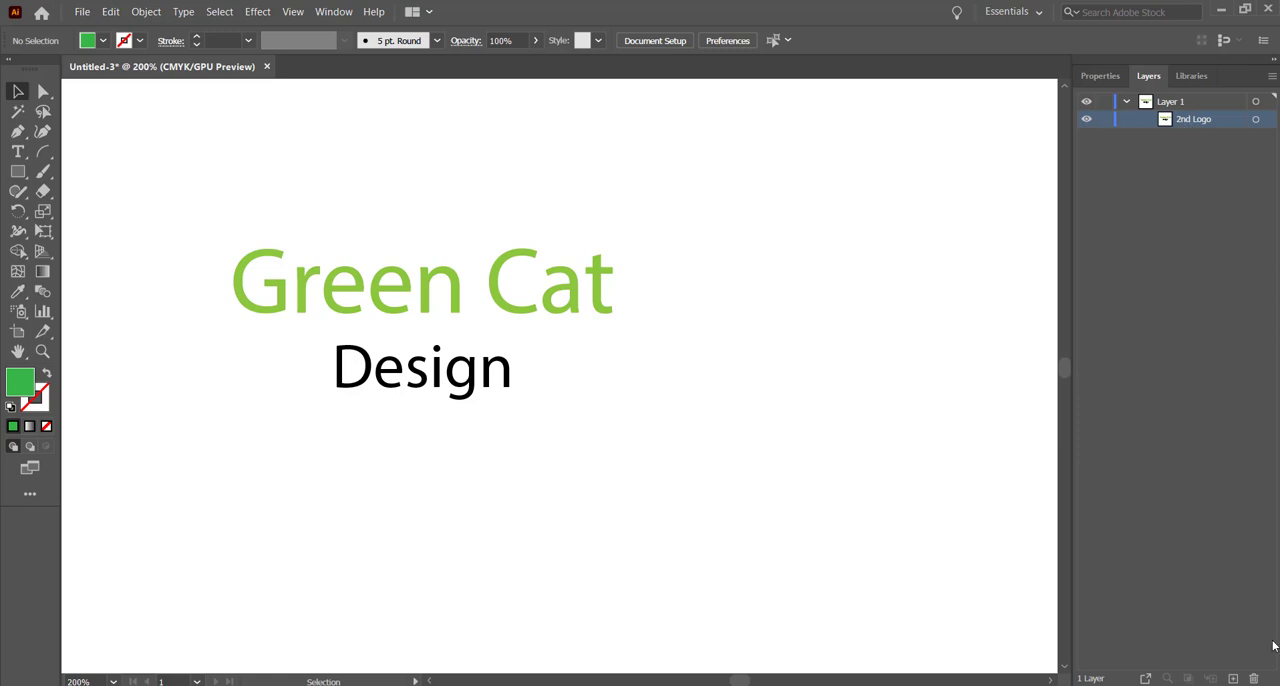
{"action": "left_click", "coordinate": [1254, 679]}
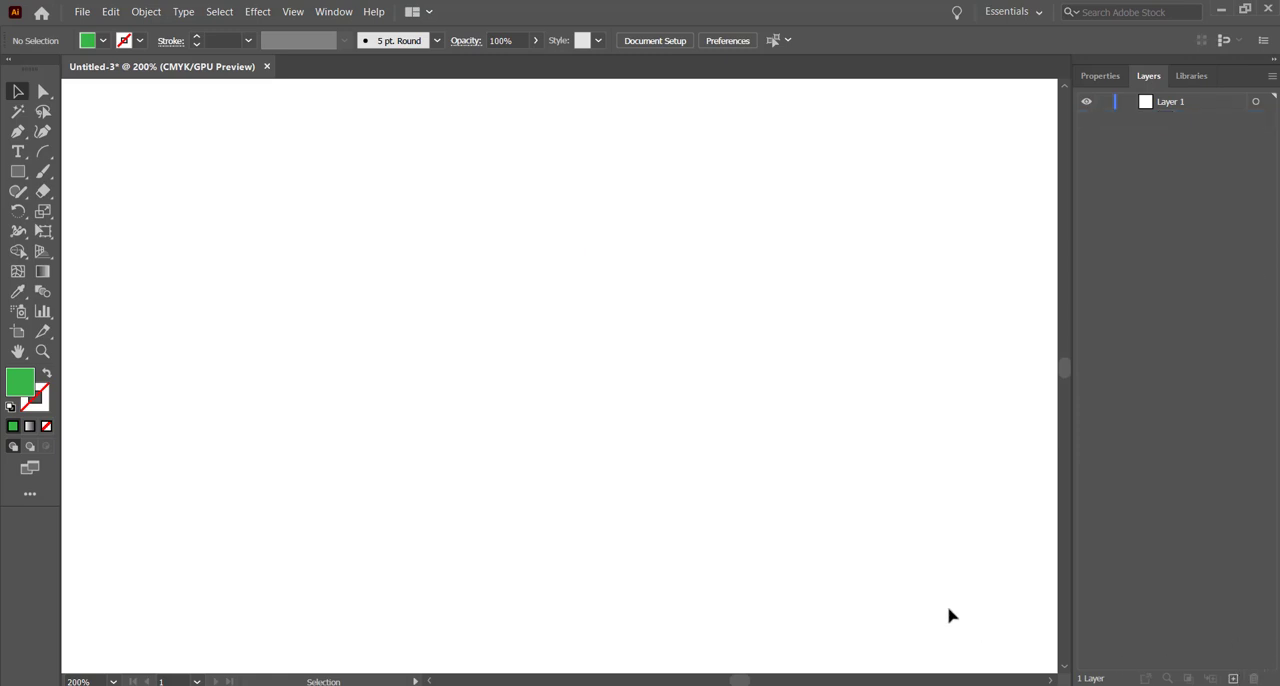
{"action": "key", "text": "ctrl+z"}
{"action": "key", "text": "ctrl+z"}
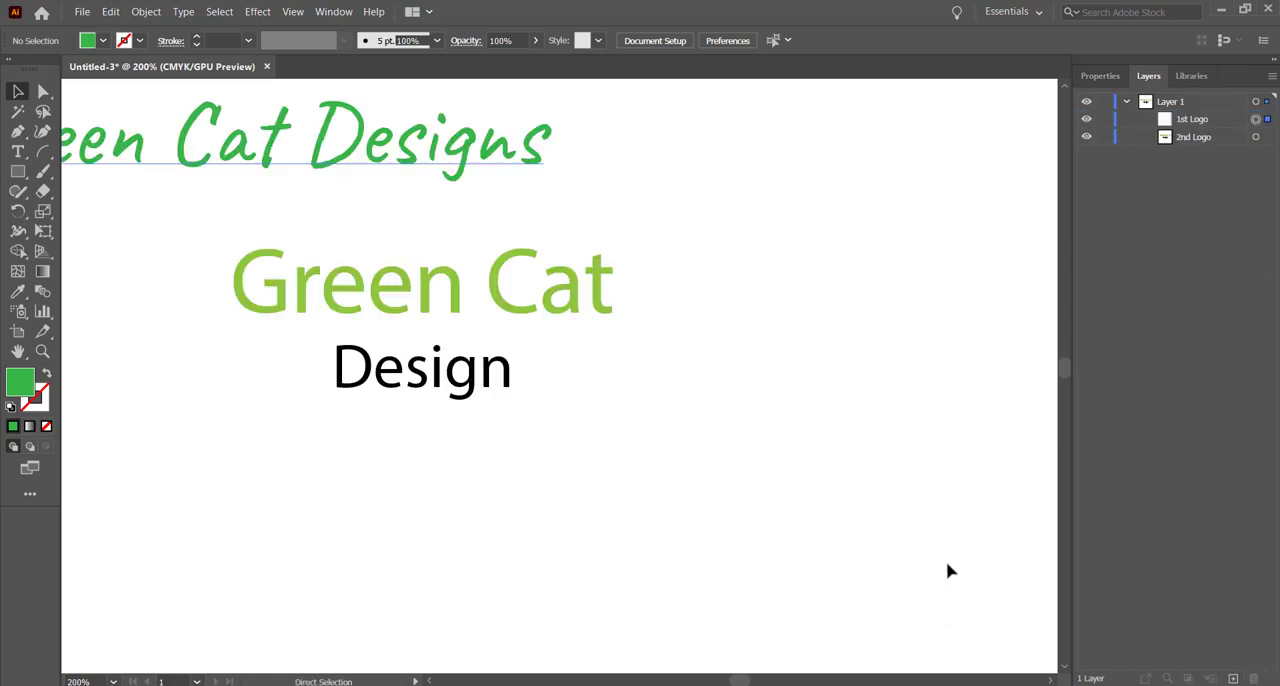
{"action": "left_click", "coordinate": [690, 323]}
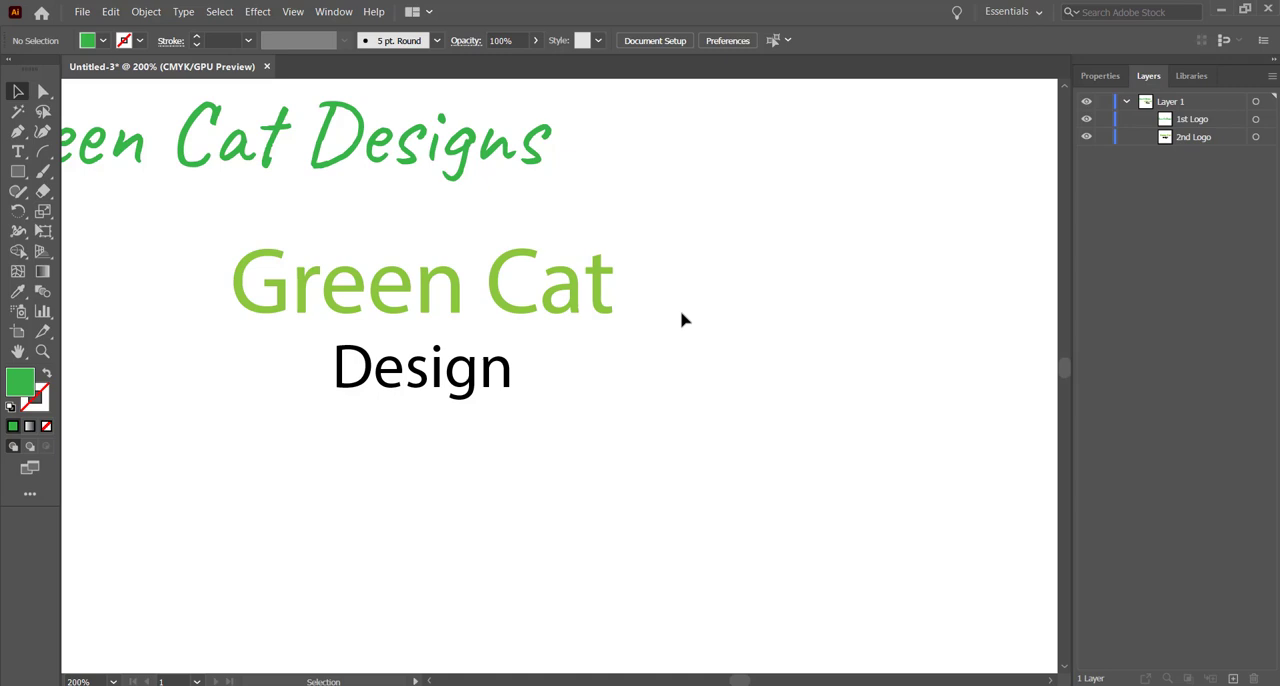
Step: Draw a straight line segment slanting up to the right below the two-line 2nd Logo text
{"action": "left_click", "coordinate": [18, 154]}
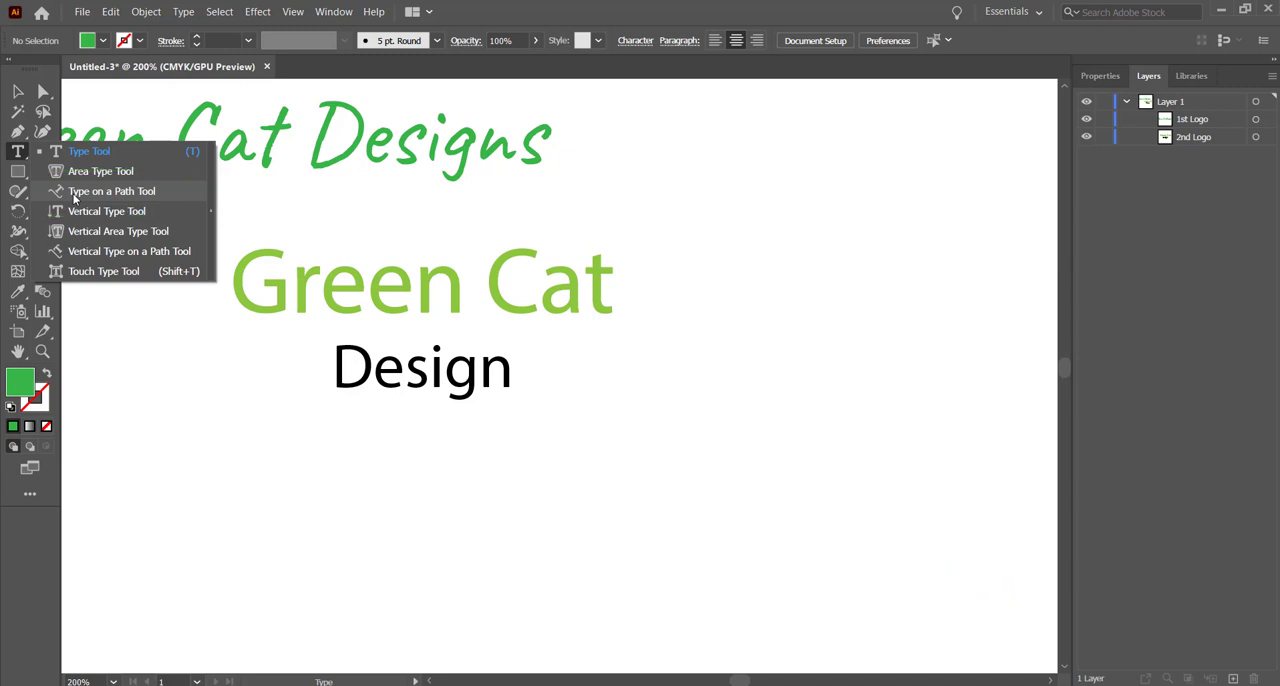
{"action": "key", "text": "Escape"}
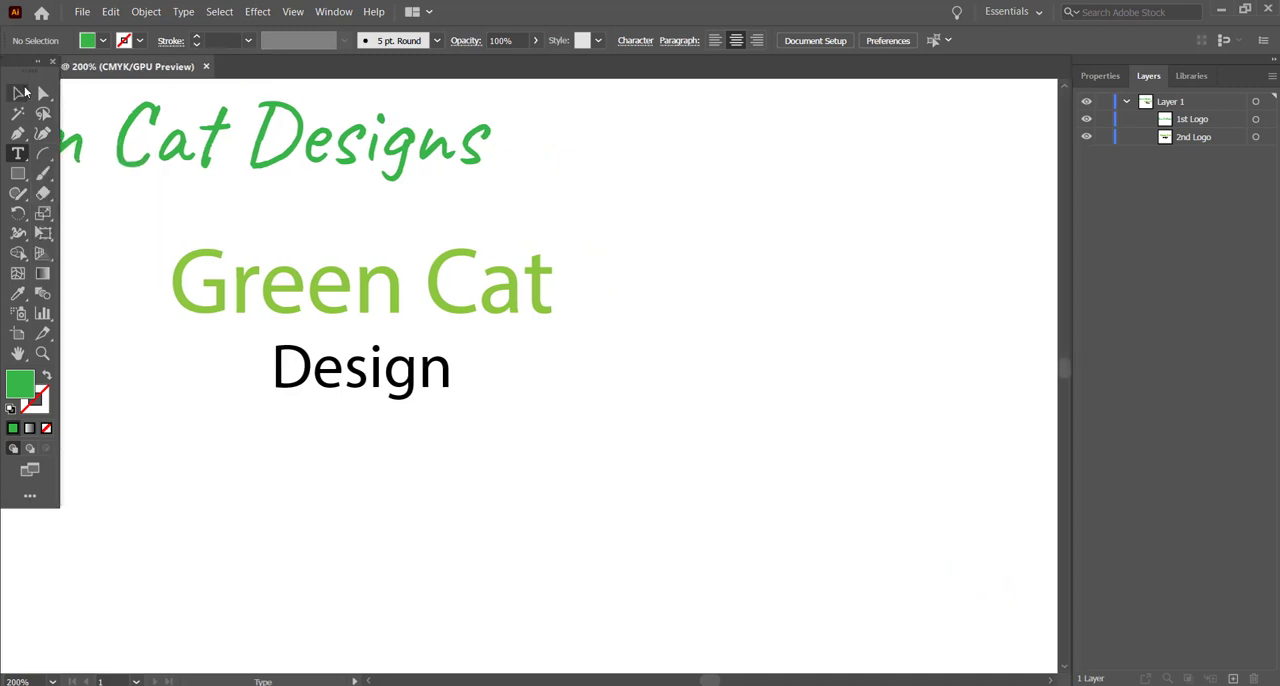
{"action": "left_click", "coordinate": [45, 157]}
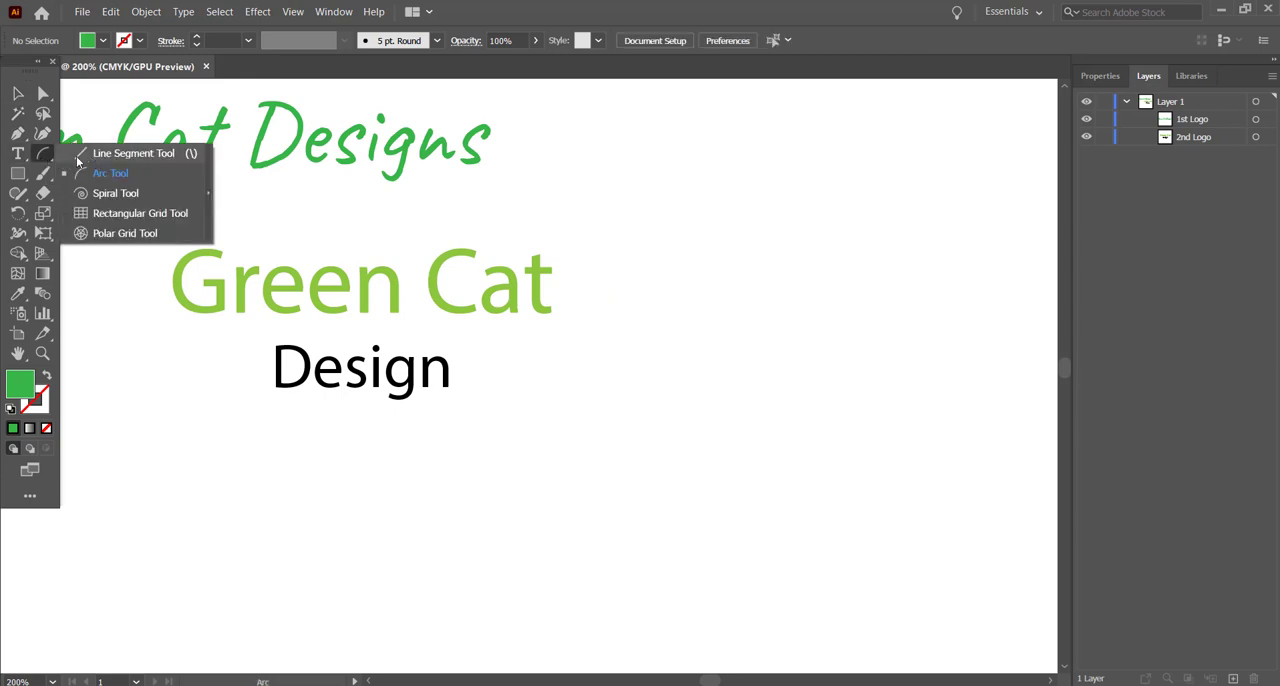
{"action": "left_click", "coordinate": [83, 155]}
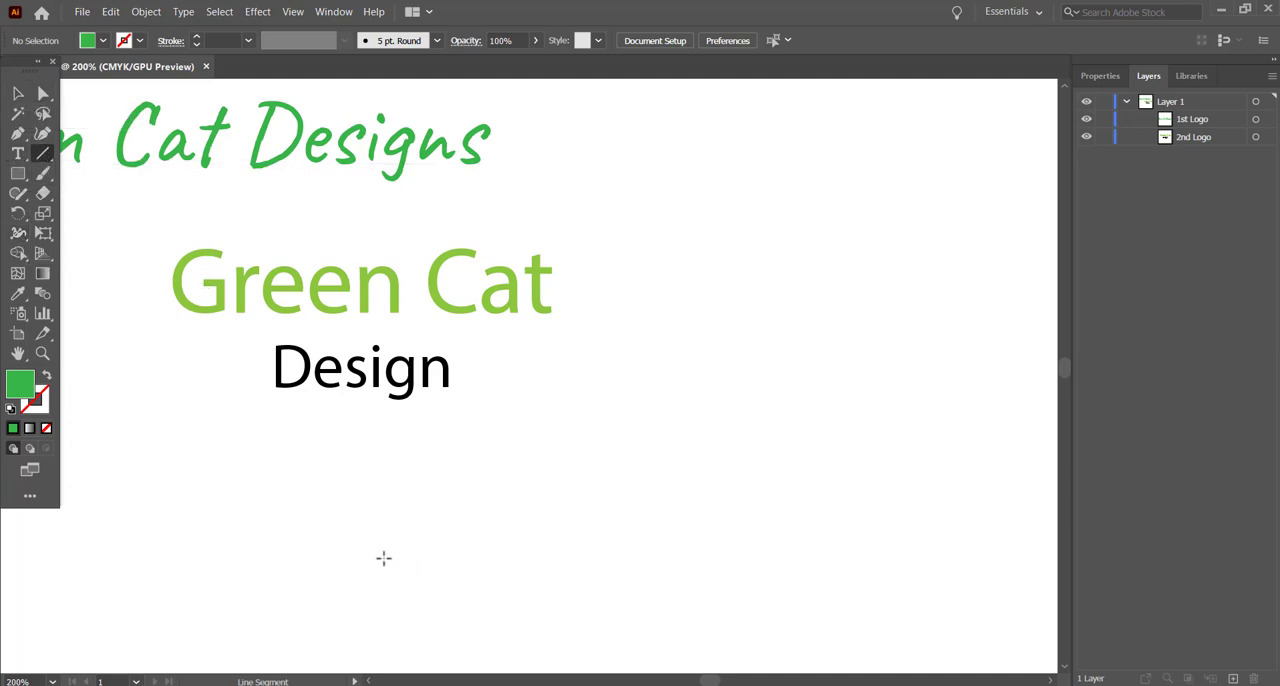
{"action": "left_click_drag", "start_coordinate": [378, 559], "coordinate": [880, 419]}
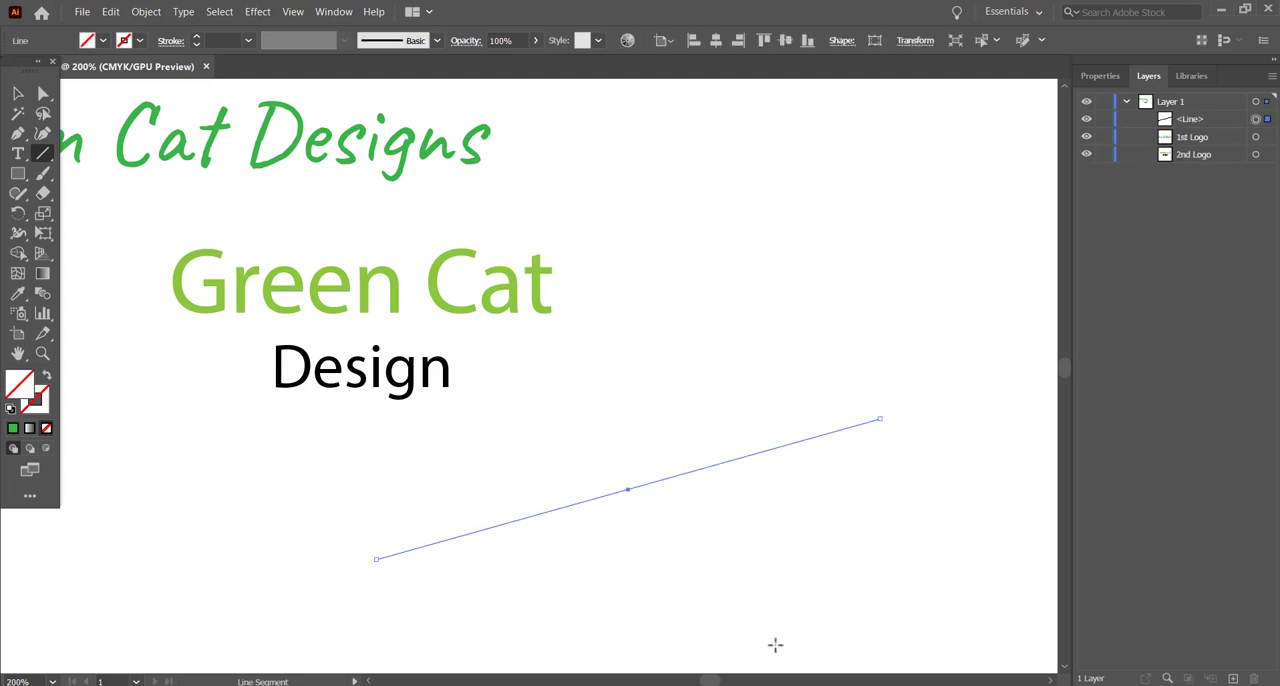
Step: Attach path type to the slanted line and enter the text "Green Cat Designs"
{"action": "left_click", "coordinate": [19, 156]}
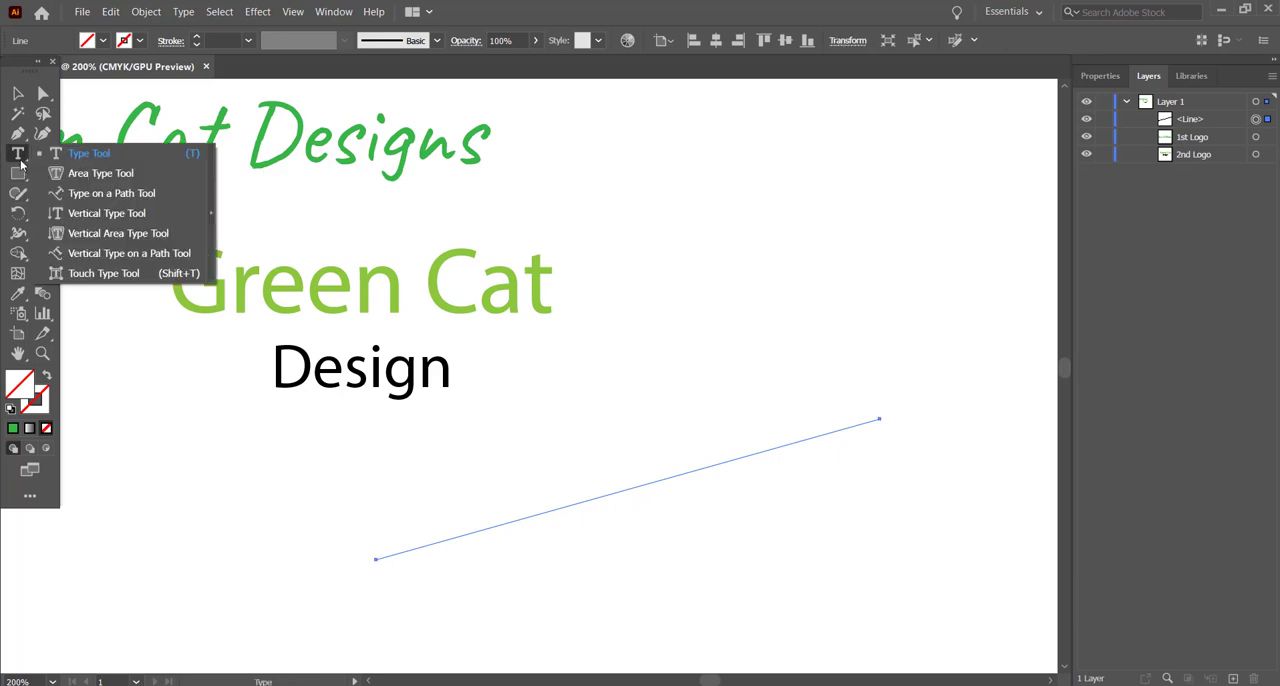
{"action": "left_click", "coordinate": [101, 195]}
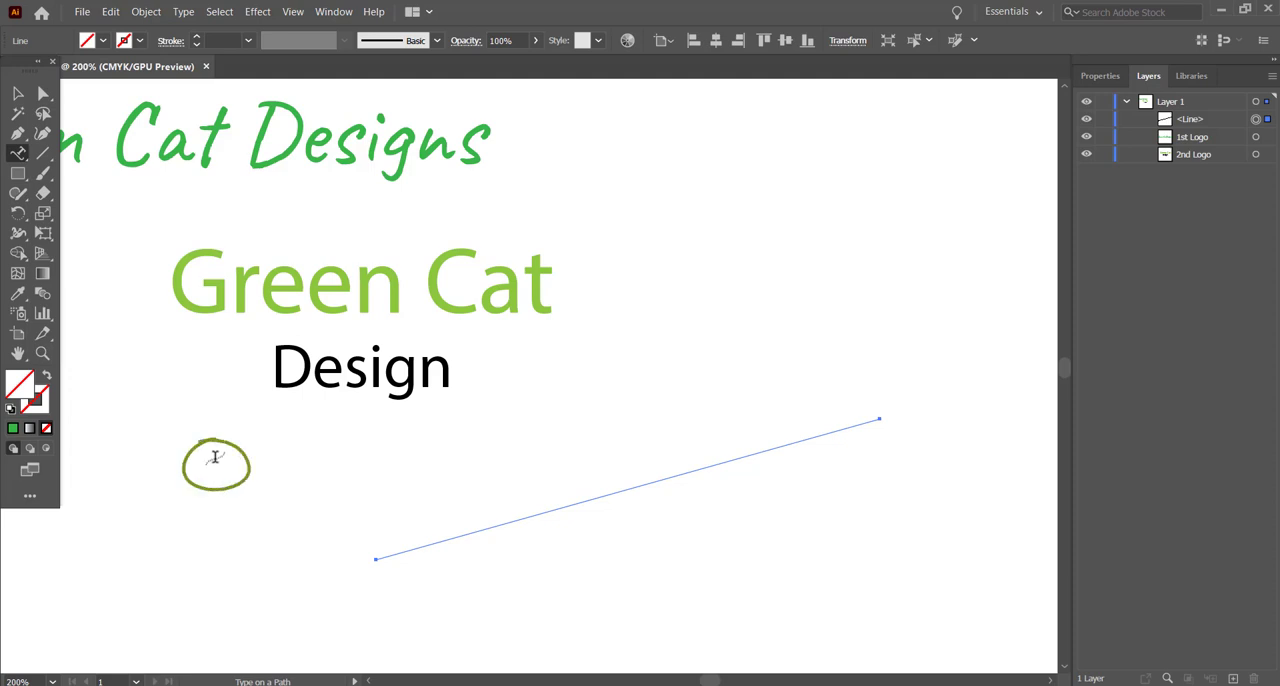
{"action": "left_click", "coordinate": [384, 554]}
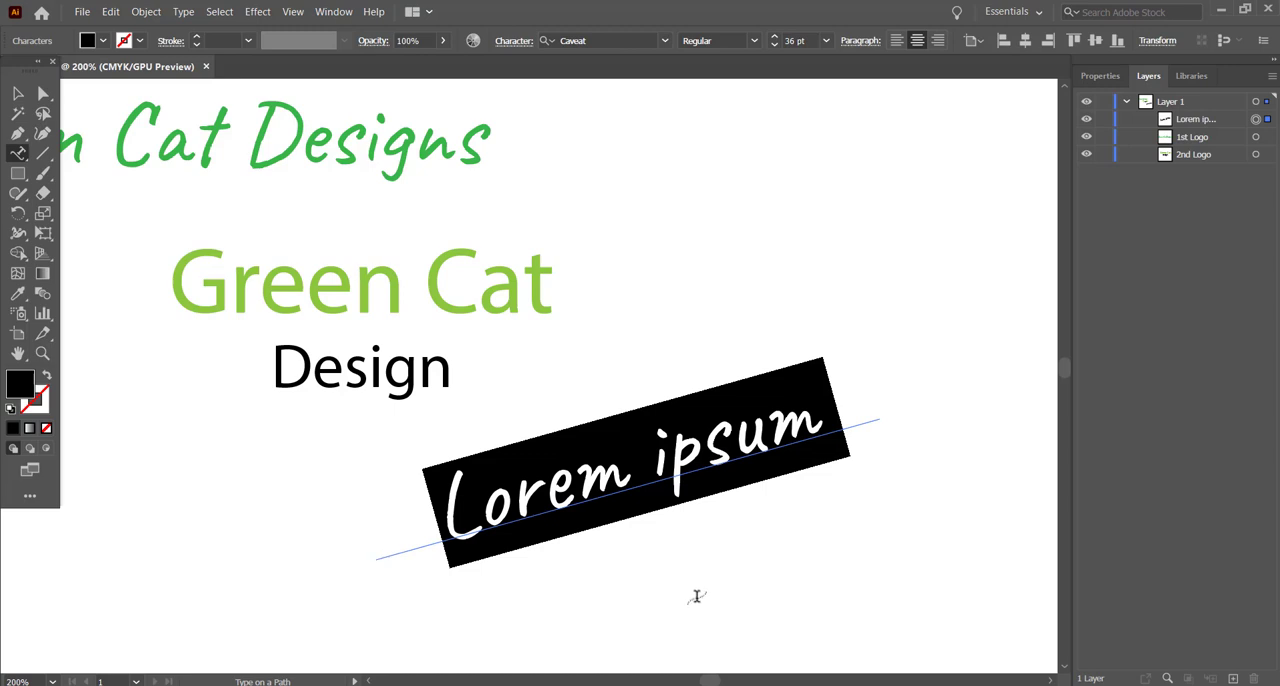
{"action": "type", "text": "Cat"}
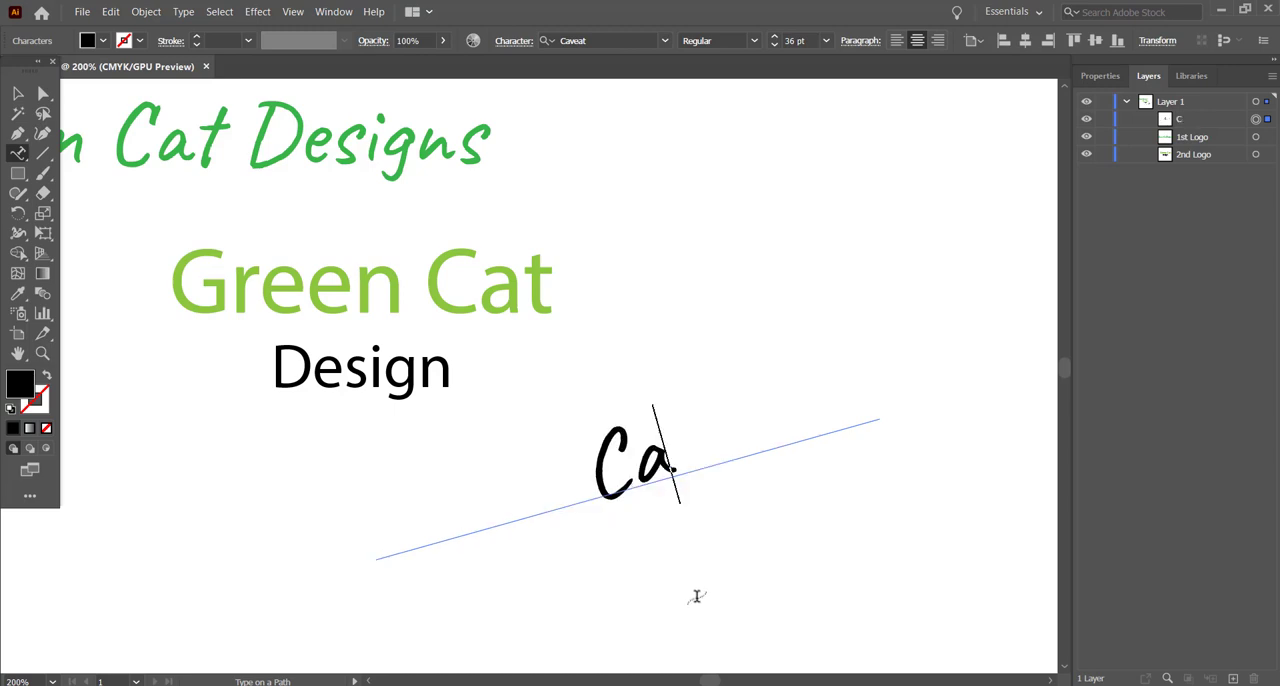
{"action": "key", "text": "BackSpace"}
{"action": "key", "text": "BackSpace"}
{"action": "key", "text": "BackSpace"}
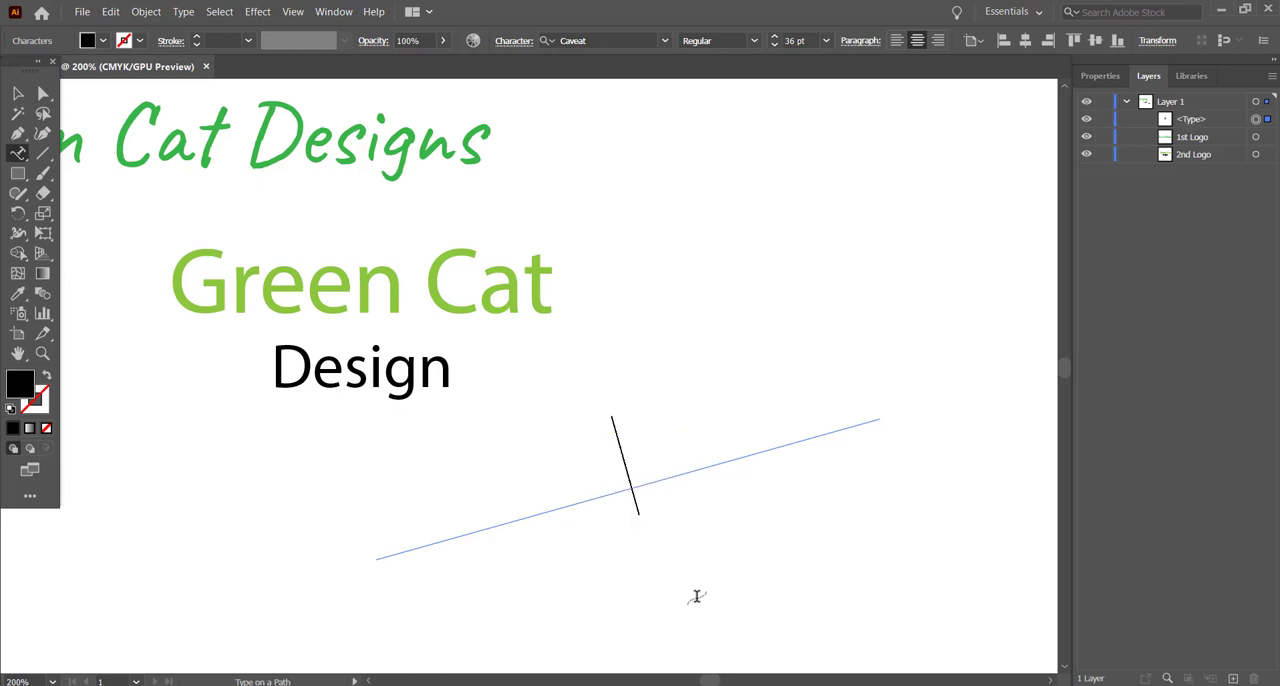
{"action": "type", "text": "Green Cat Des"}
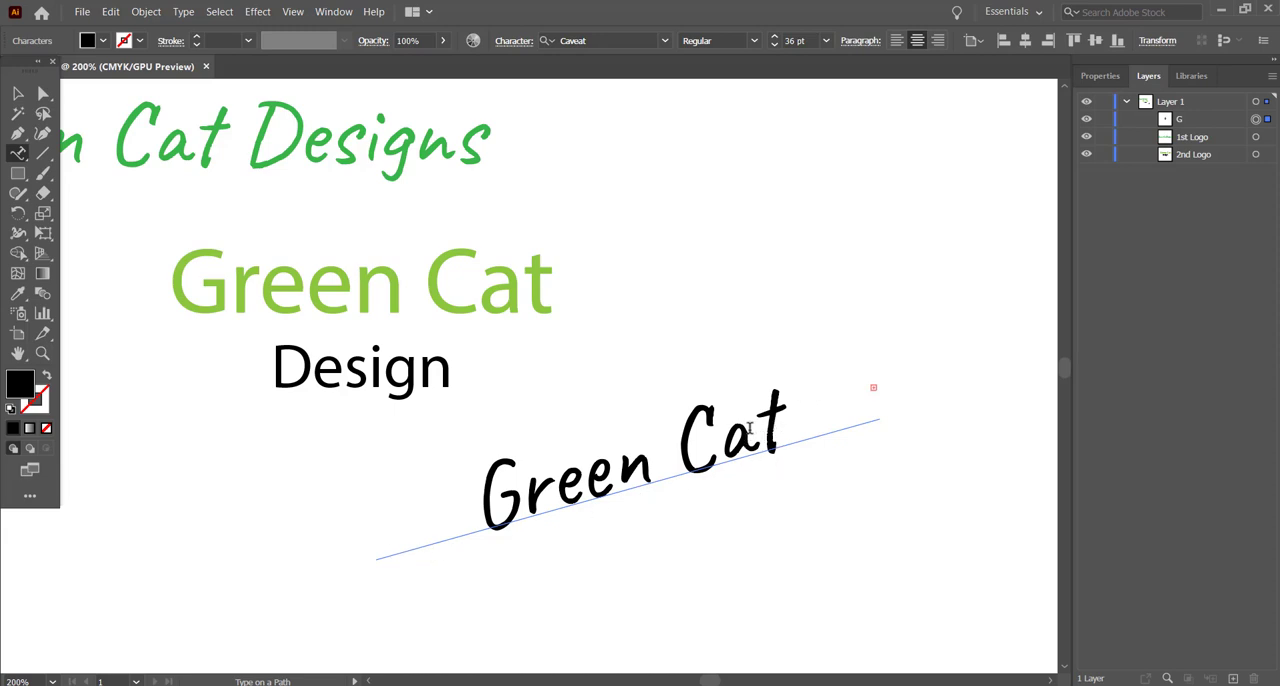
Step: Set the words "Green Cat" on the slanted path to a font size of 9 pt
{"action": "left_click_drag", "start_coordinate": [776, 428], "coordinate": [457, 475]}
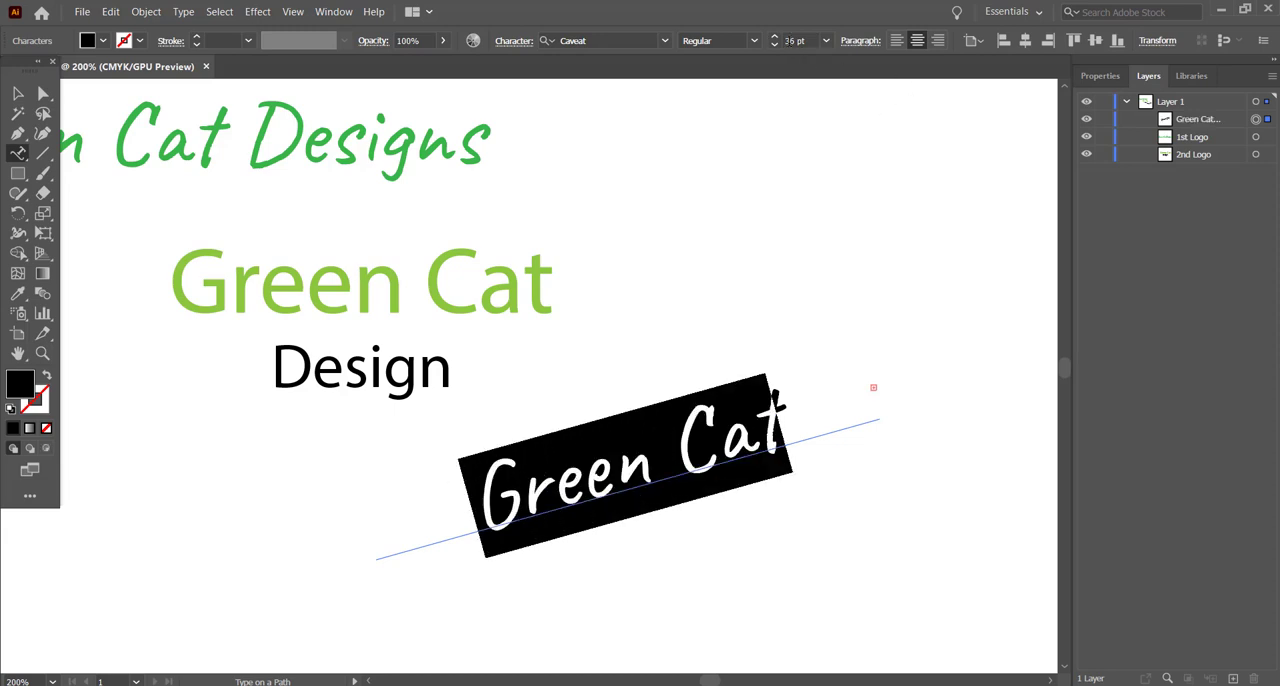
{"action": "left_click", "coordinate": [826, 41]}
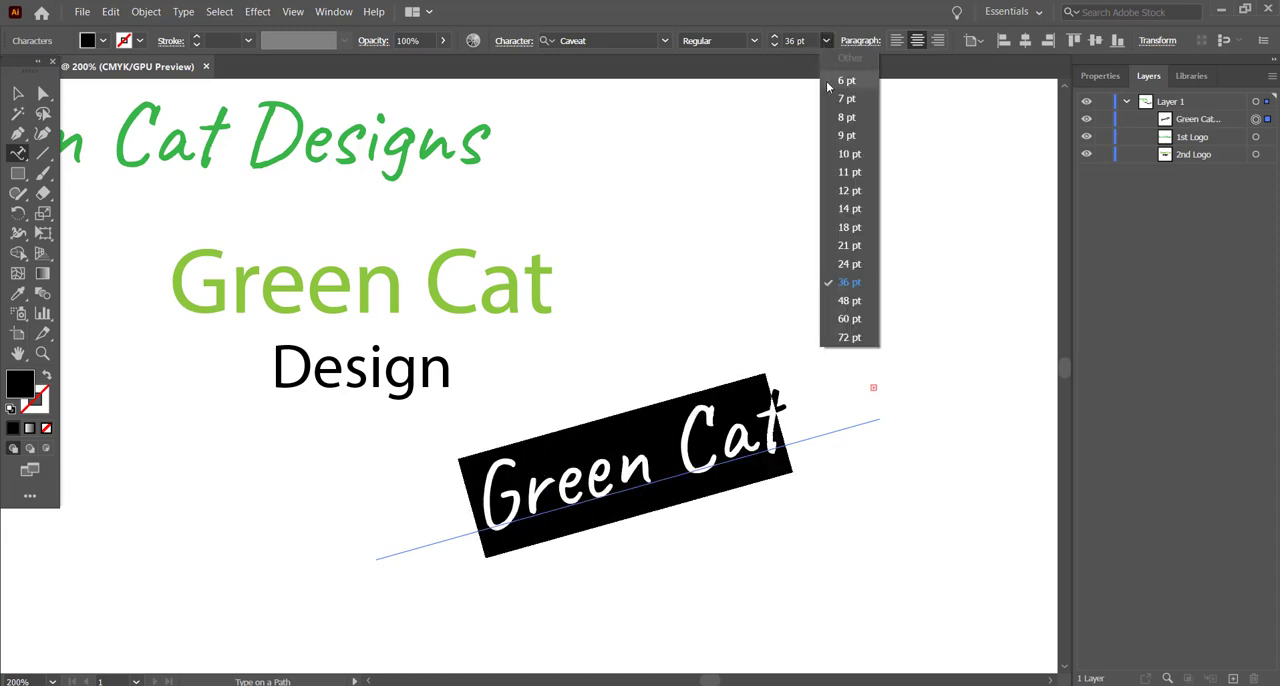
{"action": "left_click", "coordinate": [849, 141]}
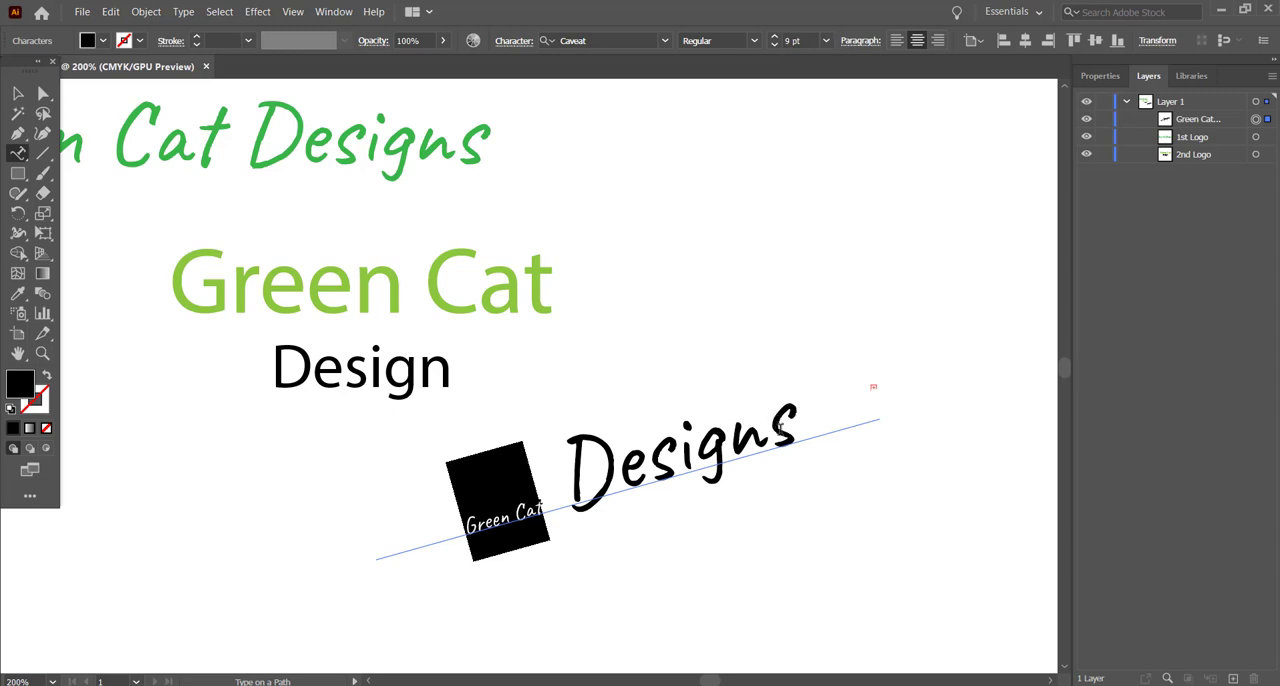
Step: Set the whole "Green Cat Designs" path text to 24 pt and deselect it
{"action": "left_click_drag", "start_coordinate": [779, 425], "coordinate": [417, 491]}
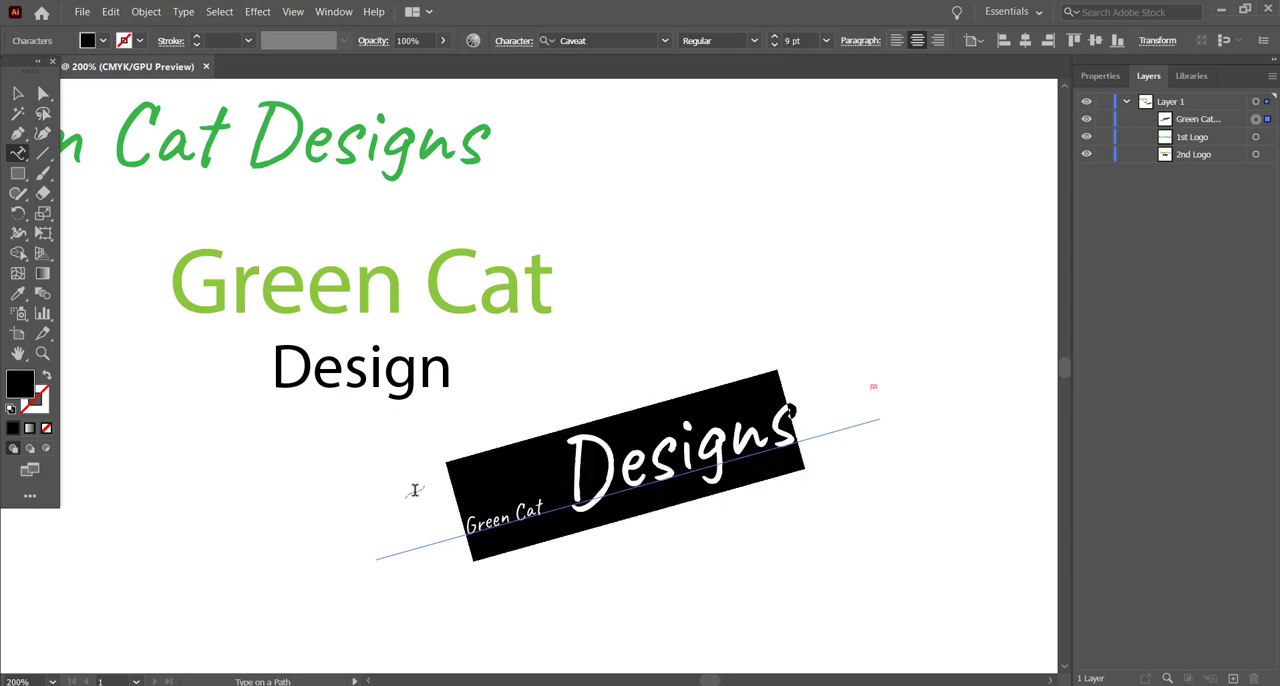
{"action": "left_click", "coordinate": [825, 41]}
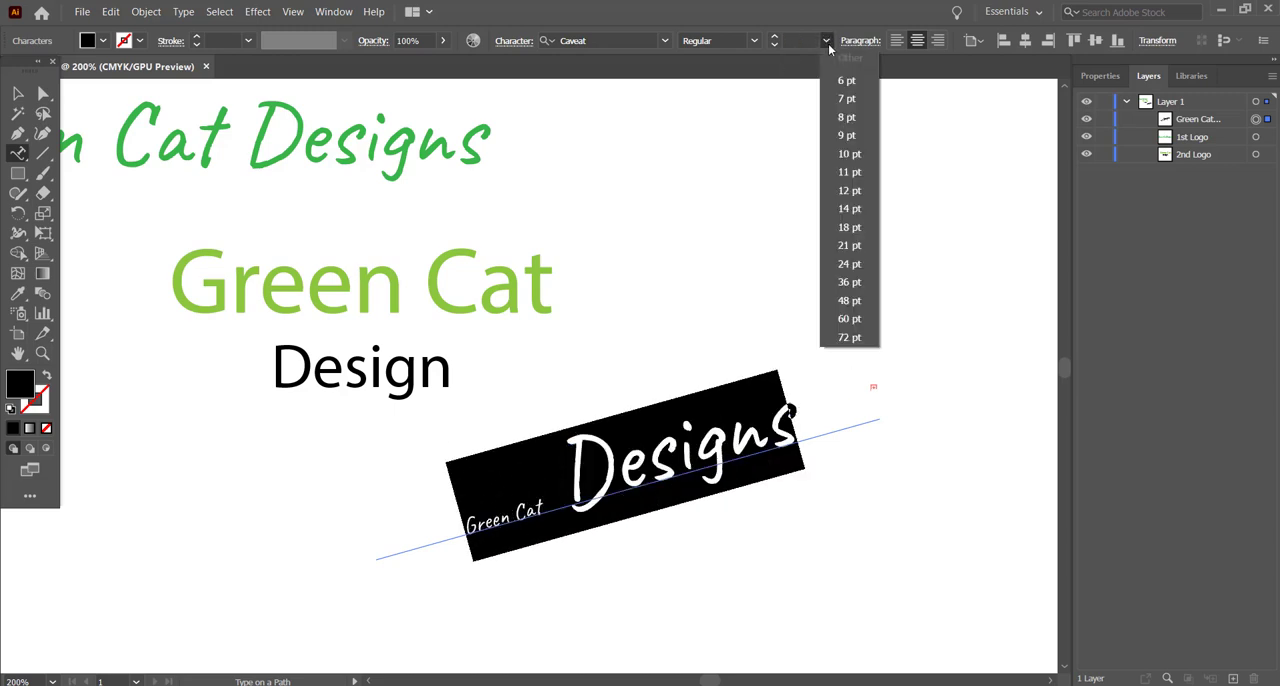
{"action": "left_click", "coordinate": [853, 265]}
{"action": "left_click", "coordinate": [18, 93]}
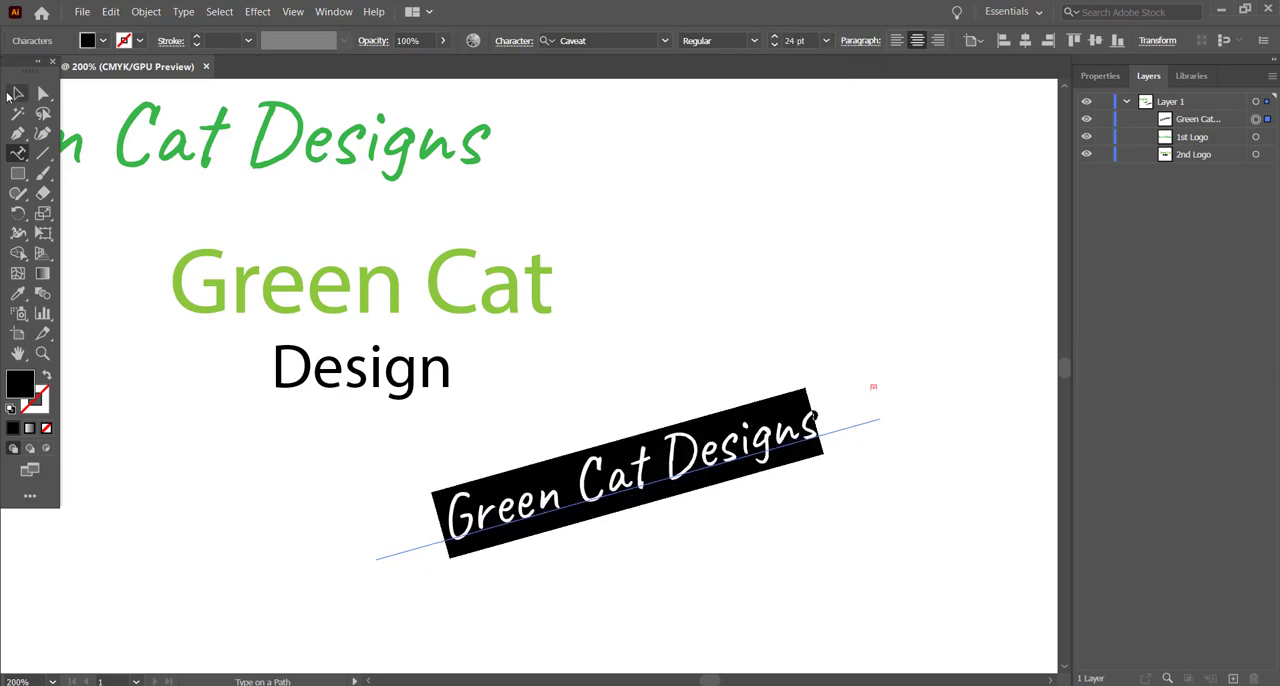
{"action": "left_click", "coordinate": [812, 305]}
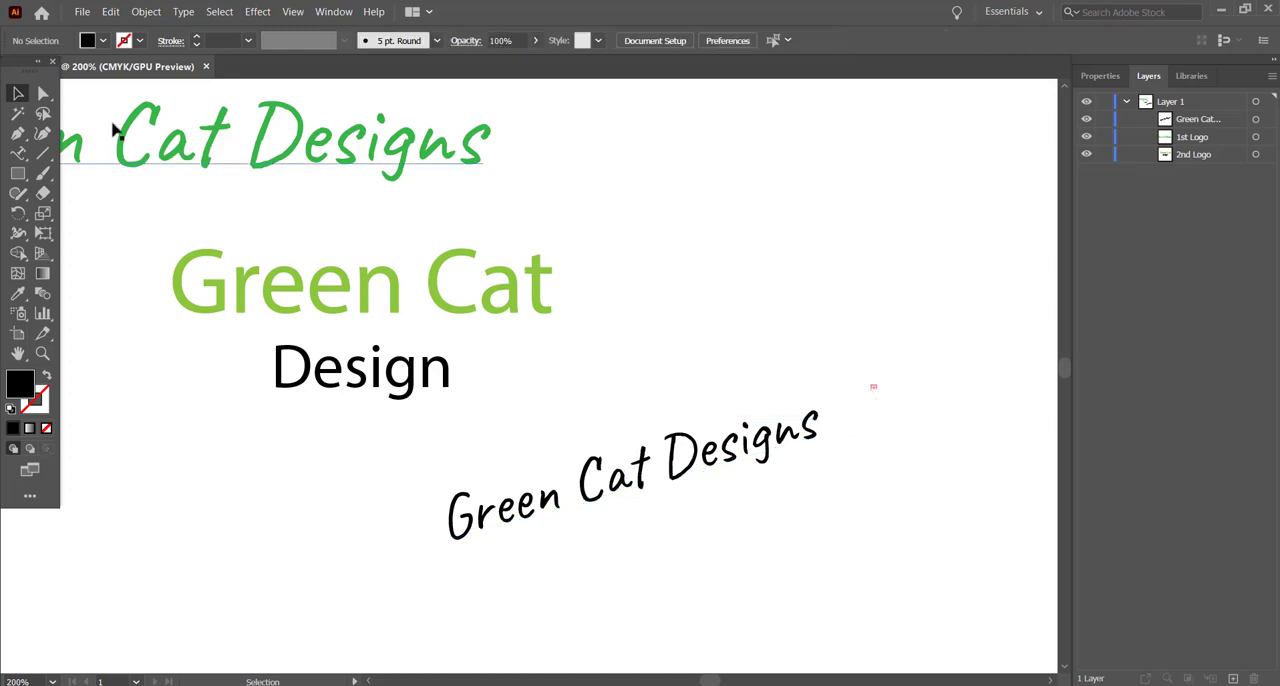
Step: Draw an arc rising to the right, in the empty space beside the large green "Green Cat" text
{"action": "left_click", "coordinate": [46, 152]}
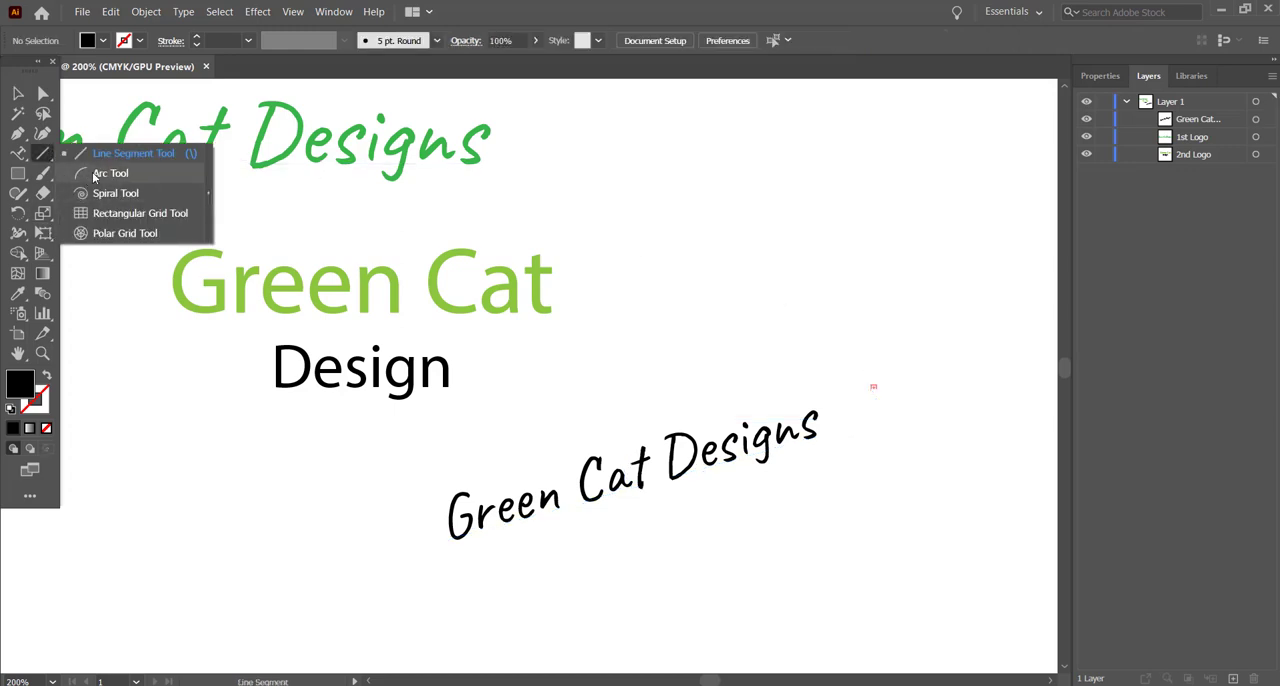
{"action": "left_click", "coordinate": [100, 174]}
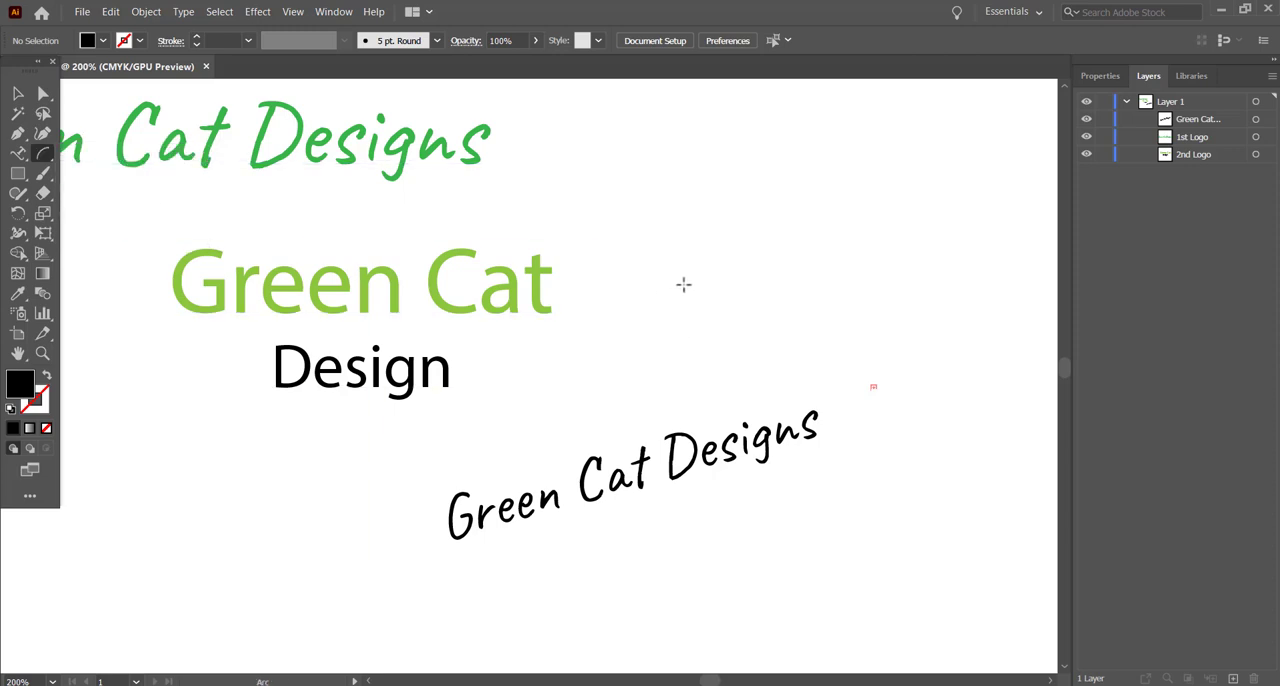
{"action": "left_click_drag", "start_coordinate": [684, 284], "coordinate": [854, 203]}
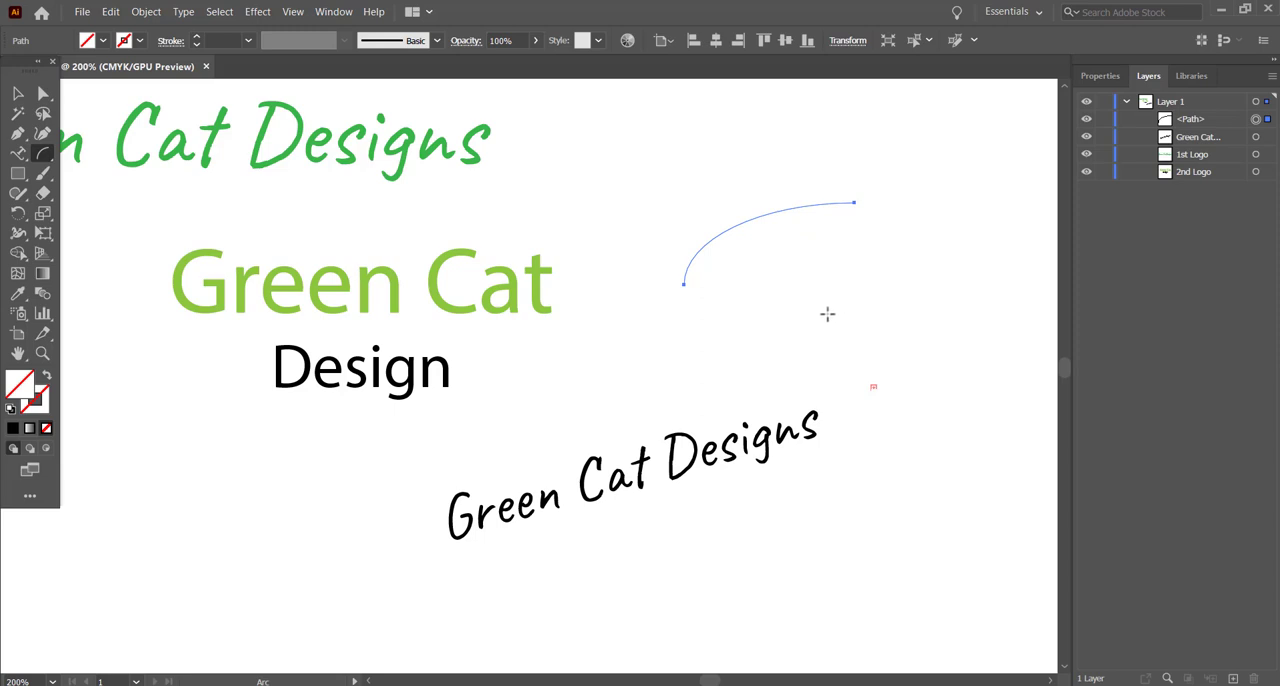
Step: Reshape the arc into a wave by lowering its right endpoint level with its left one and adjusting both direction handles
{"action": "left_click", "coordinate": [43, 94]}
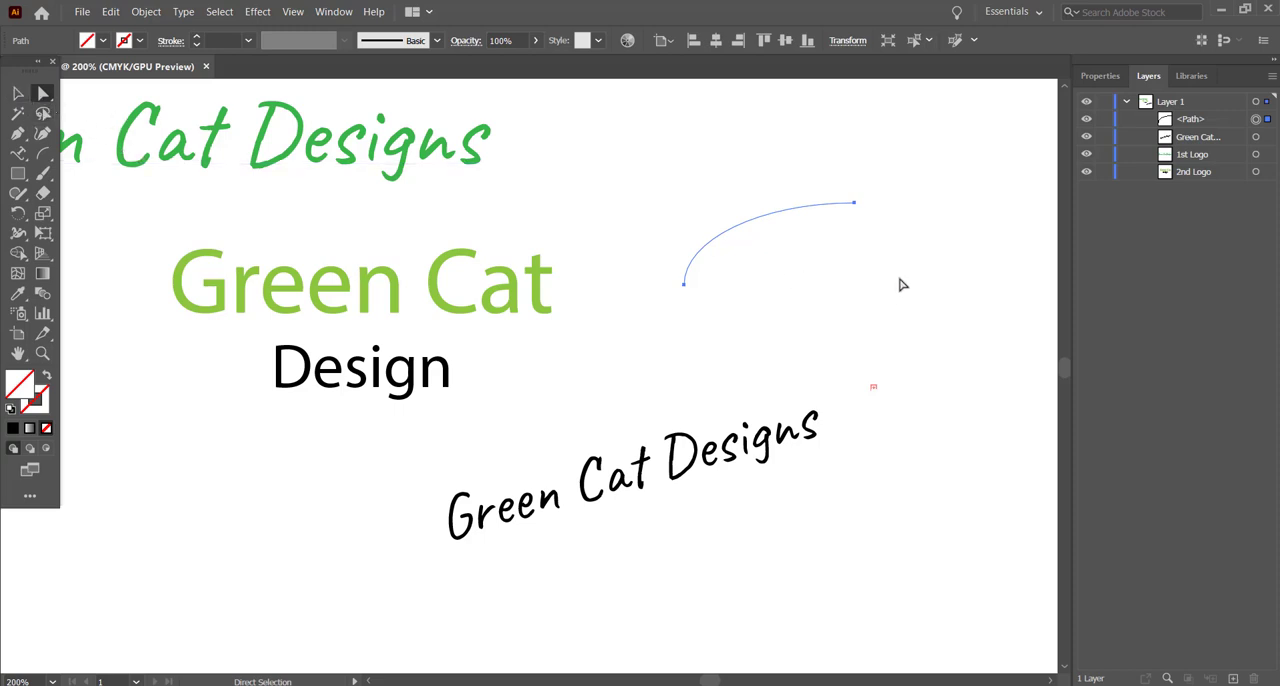
{"action": "left_click", "coordinate": [855, 203]}
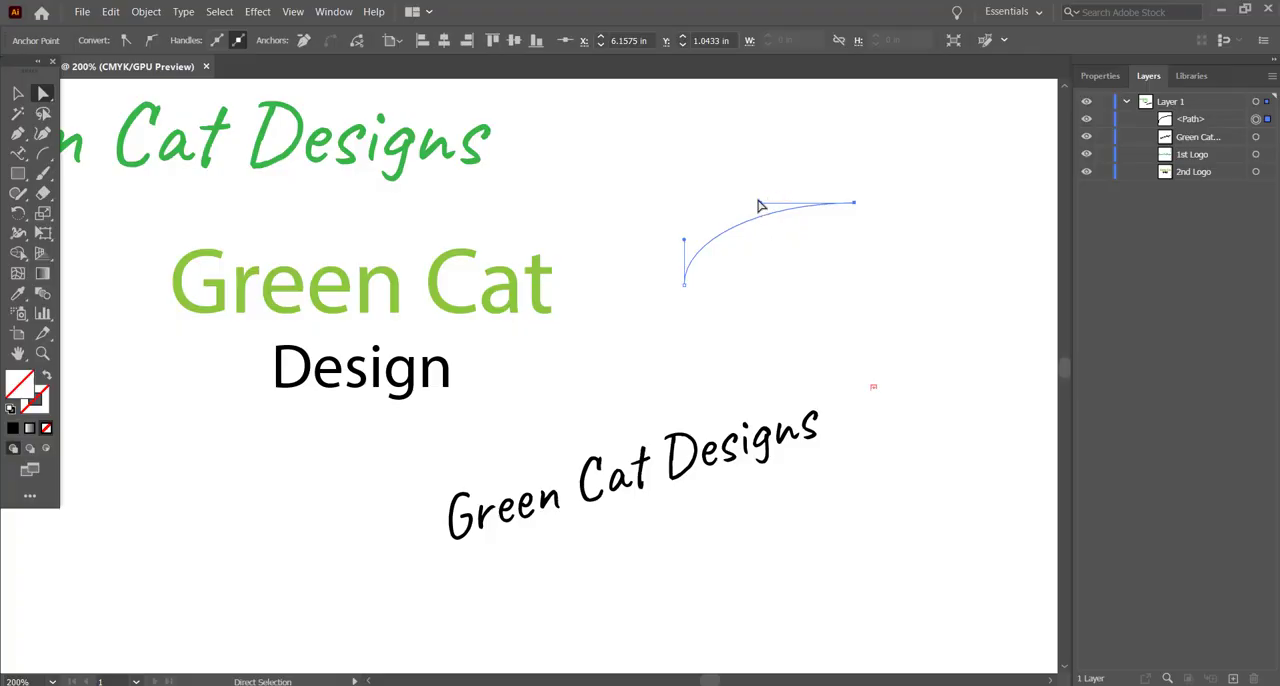
{"action": "left_click_drag", "start_coordinate": [760, 207], "coordinate": [745, 141]}
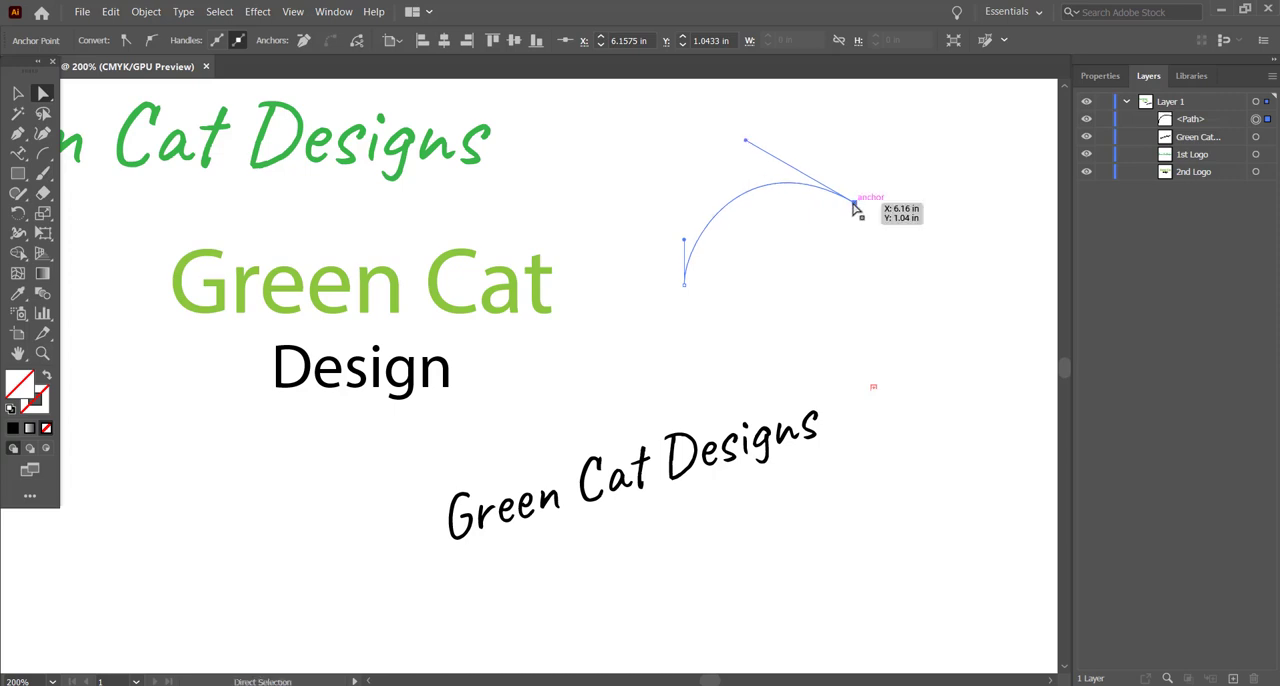
{"action": "left_click_drag", "start_coordinate": [855, 203], "coordinate": [865, 290]}
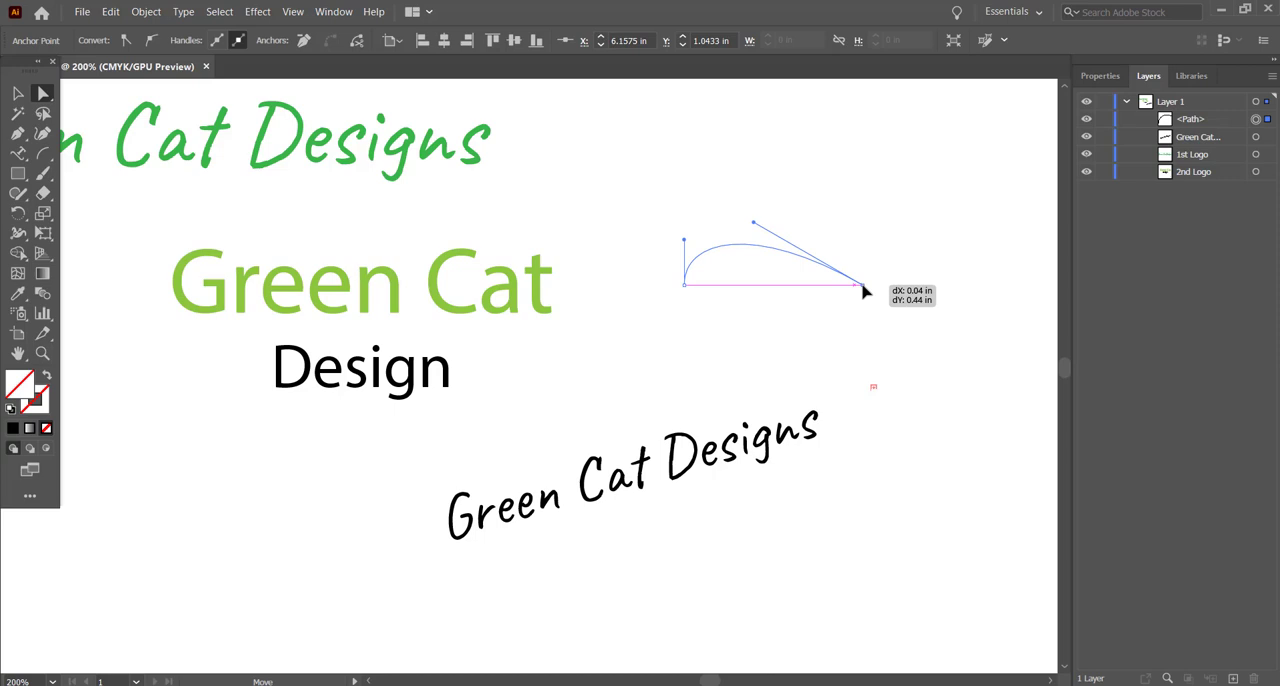
{"action": "left_click_drag", "start_coordinate": [865, 290], "coordinate": [865, 290]}
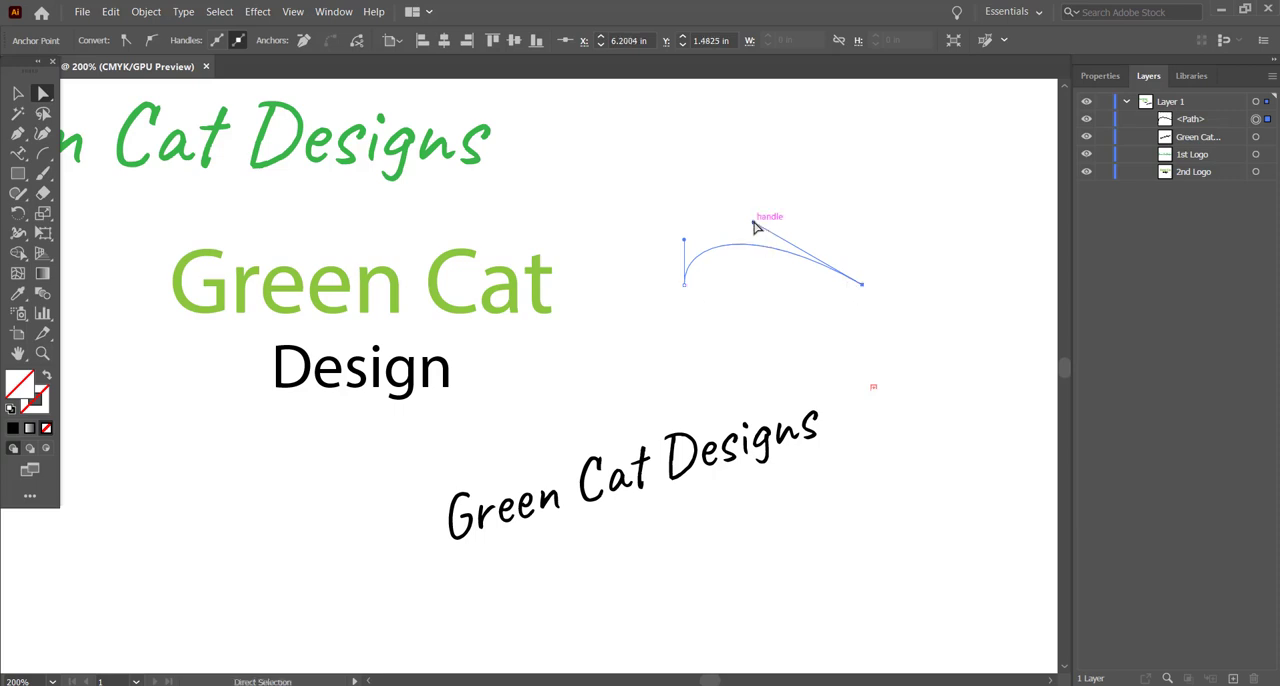
{"action": "left_click_drag", "start_coordinate": [756, 222], "coordinate": [790, 157]}
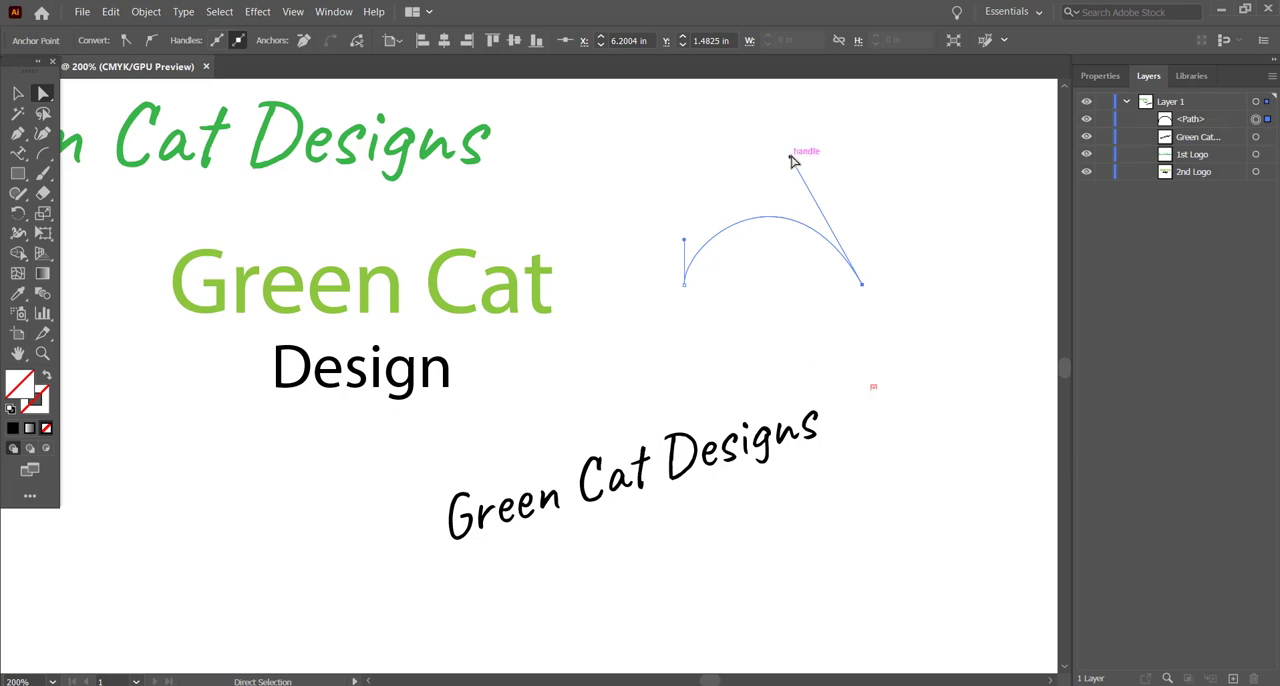
{"action": "left_click_drag", "start_coordinate": [686, 242], "coordinate": [786, 291]}
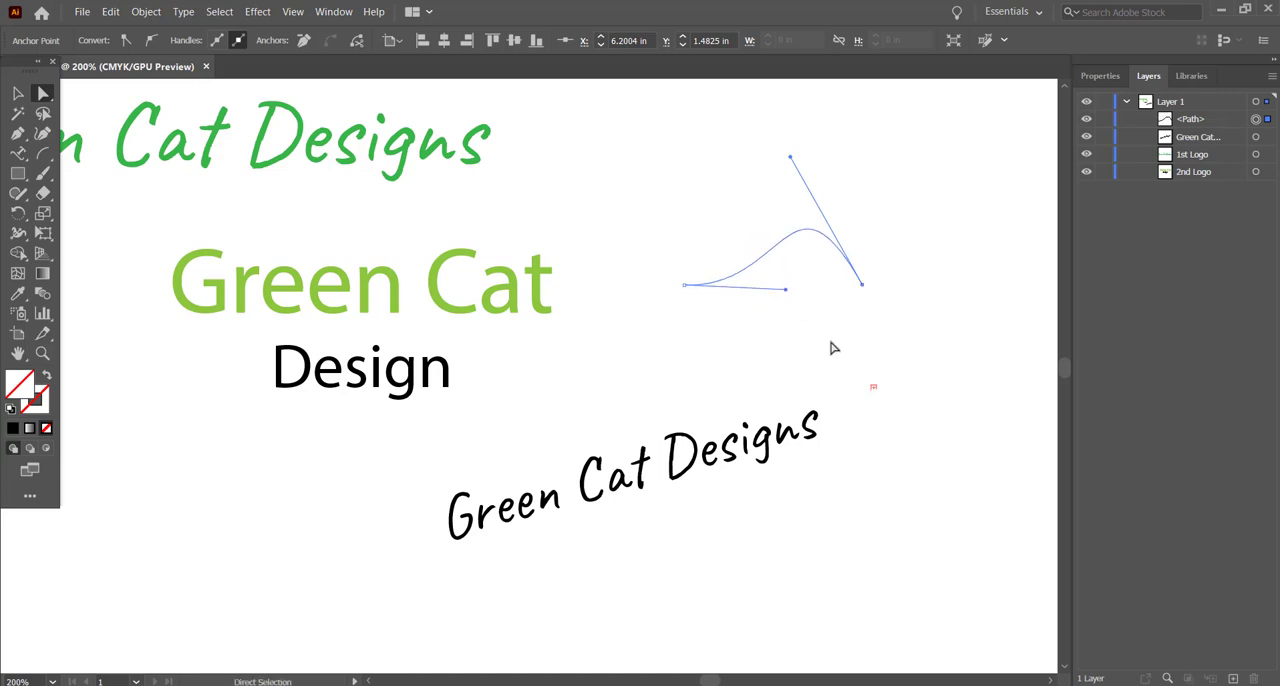
Step: Attach path type to the reshaped curve and enter the text "Green Cat Designs"
{"action": "left_click", "coordinate": [20, 157]}
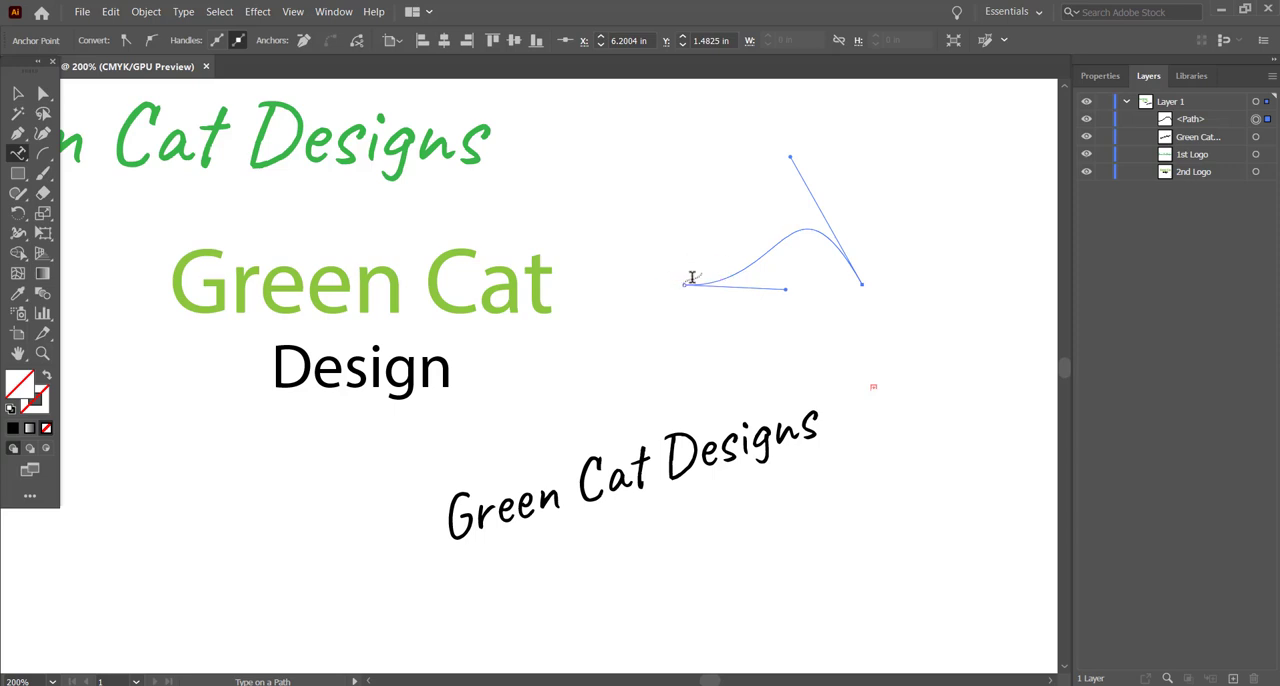
{"action": "left_click", "coordinate": [691, 282]}
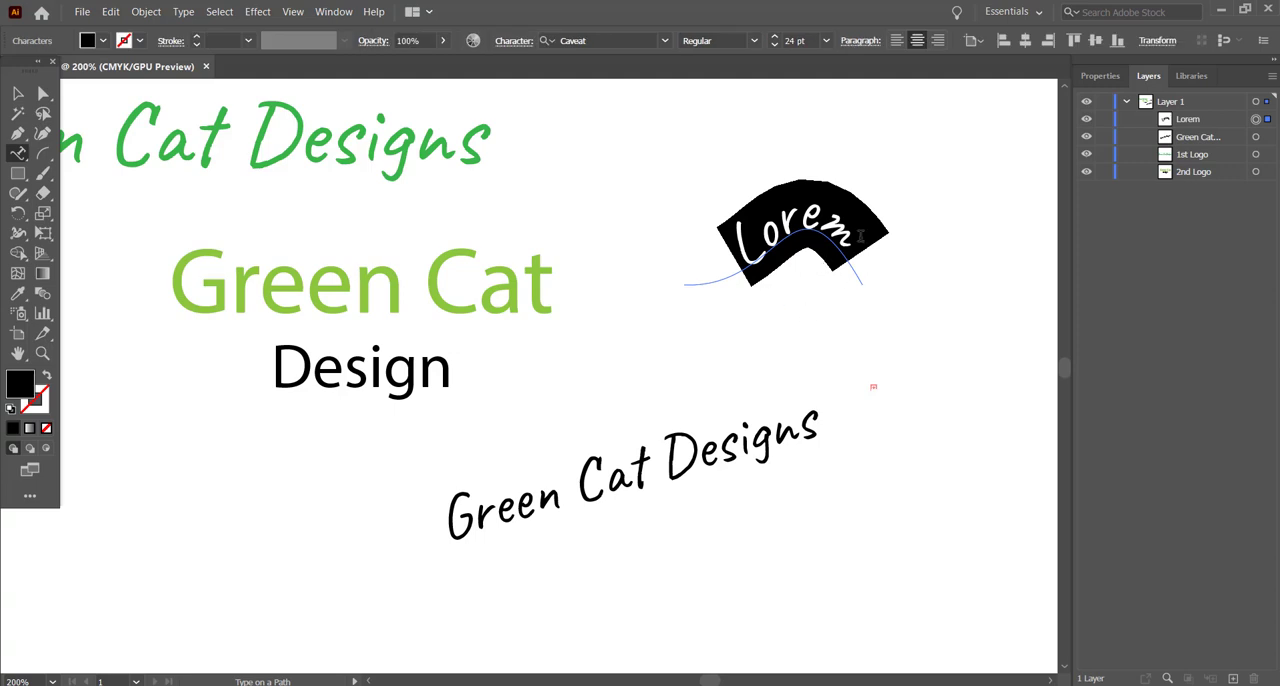
{"action": "type", "text": "Green"}
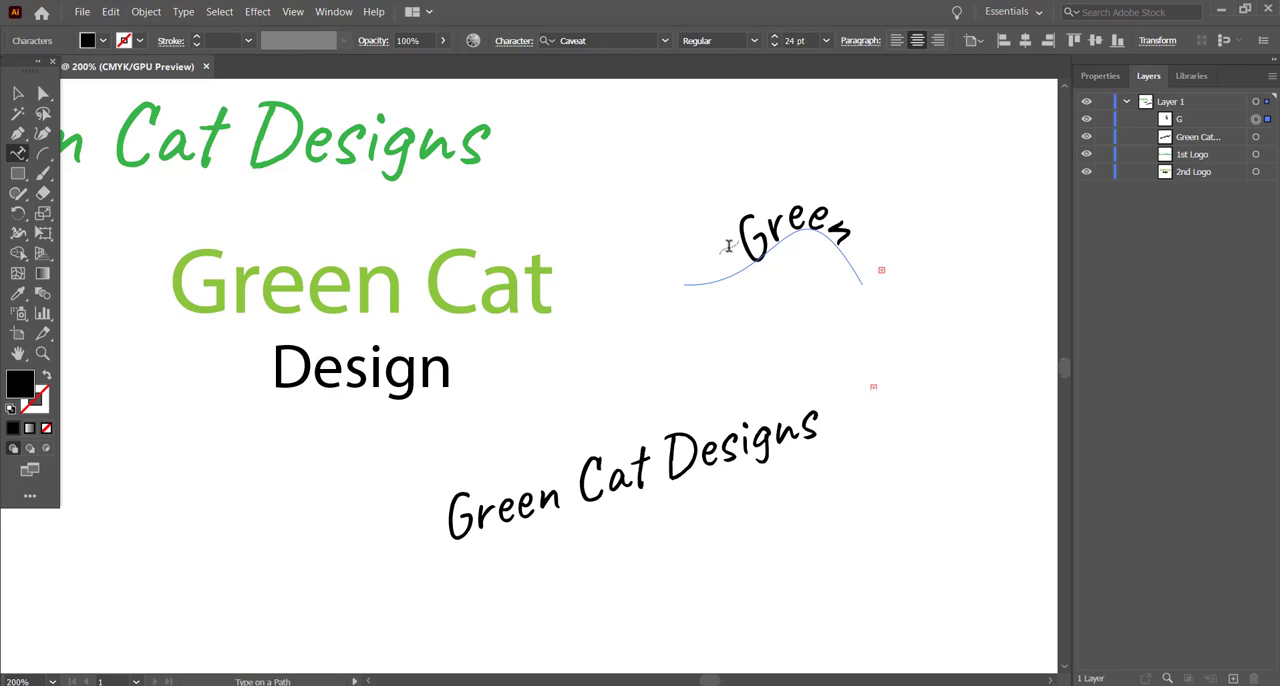
Step: Set the word "Green" on the curved path to a font size of 6 pt
{"action": "left_click_drag", "start_coordinate": [747, 250], "coordinate": [859, 260]}
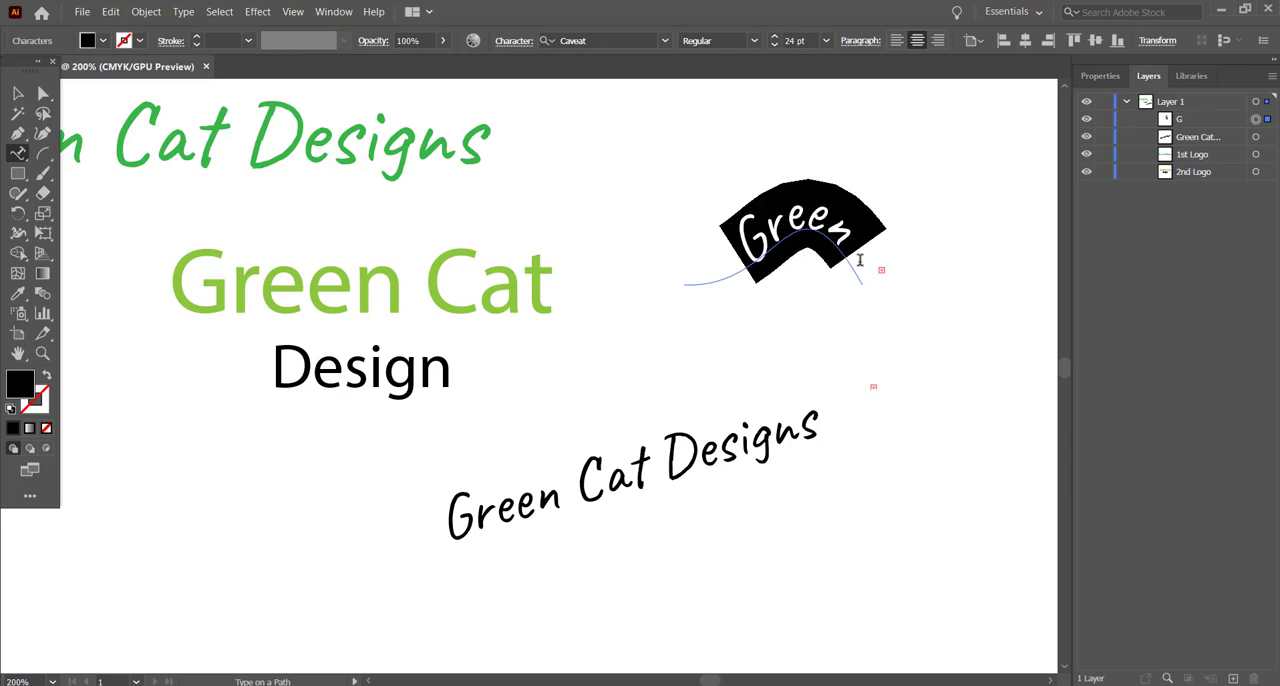
{"action": "left_click", "coordinate": [825, 42]}
{"action": "left_click", "coordinate": [847, 80]}
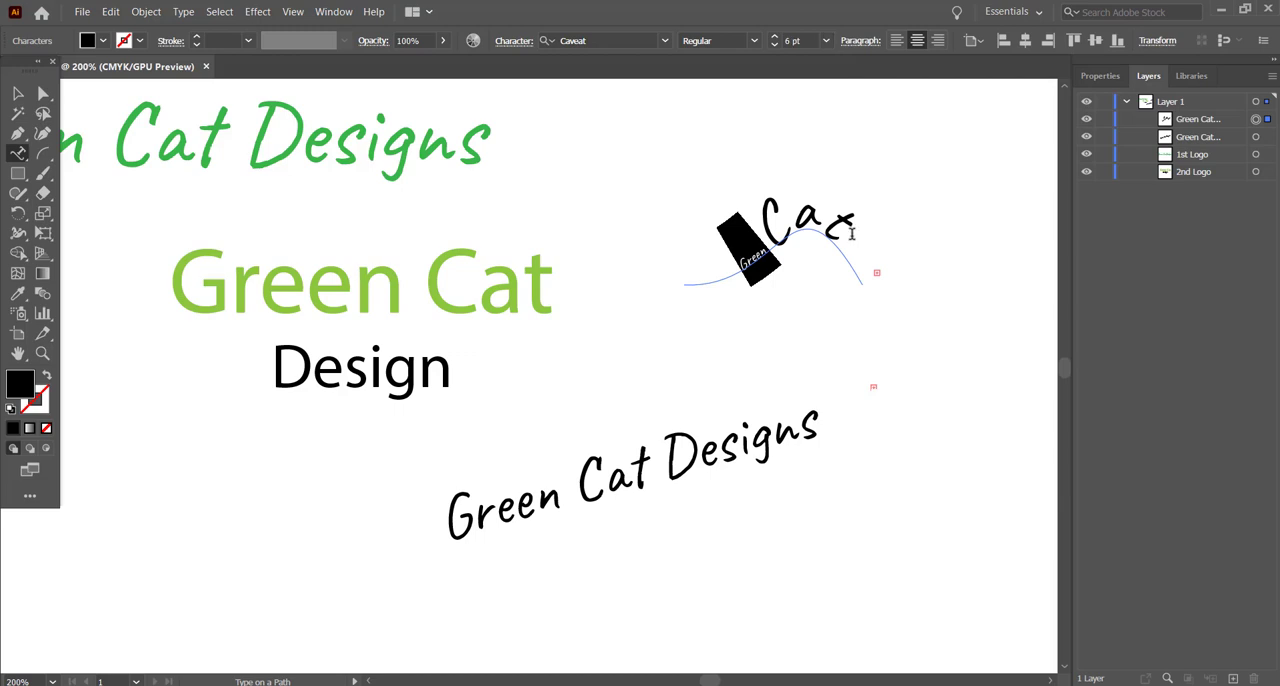
Step: Set the visible words "Green Cat" on the curved path to a font size of 7 pt
{"action": "left_click_drag", "start_coordinate": [852, 234], "coordinate": [711, 245]}
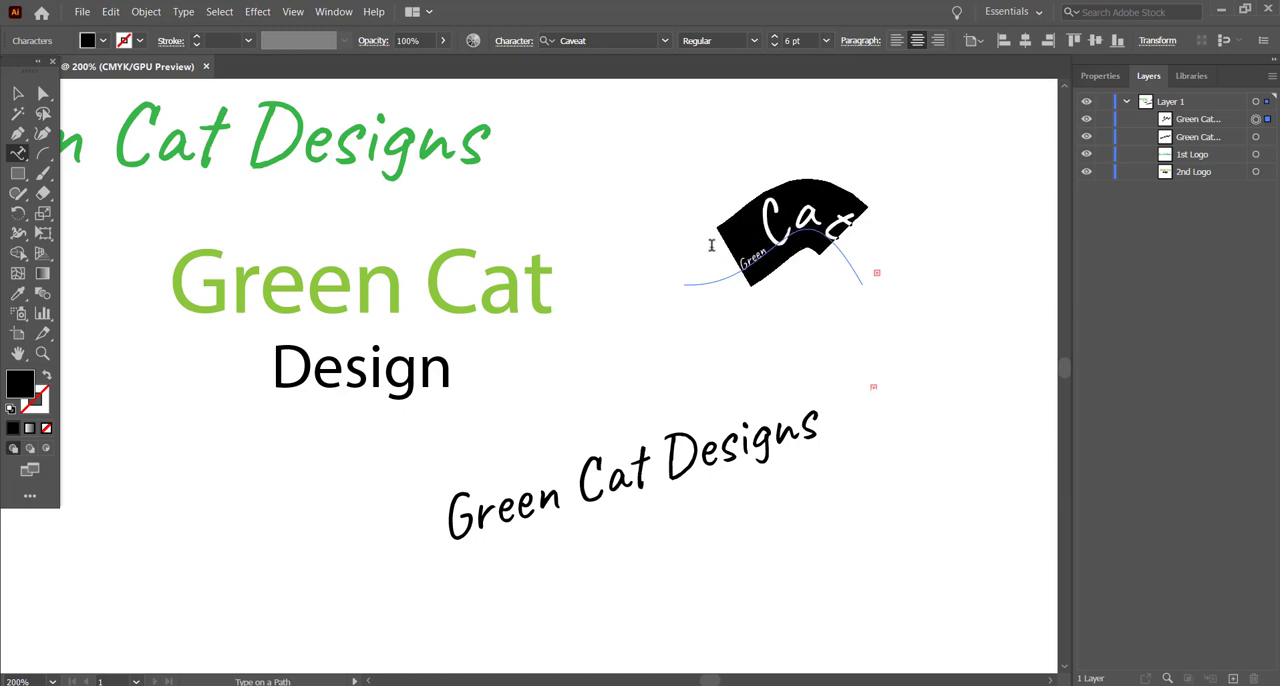
{"action": "left_click", "coordinate": [826, 44]}
{"action": "left_click", "coordinate": [836, 81]}
{"action": "left_click", "coordinate": [826, 41]}
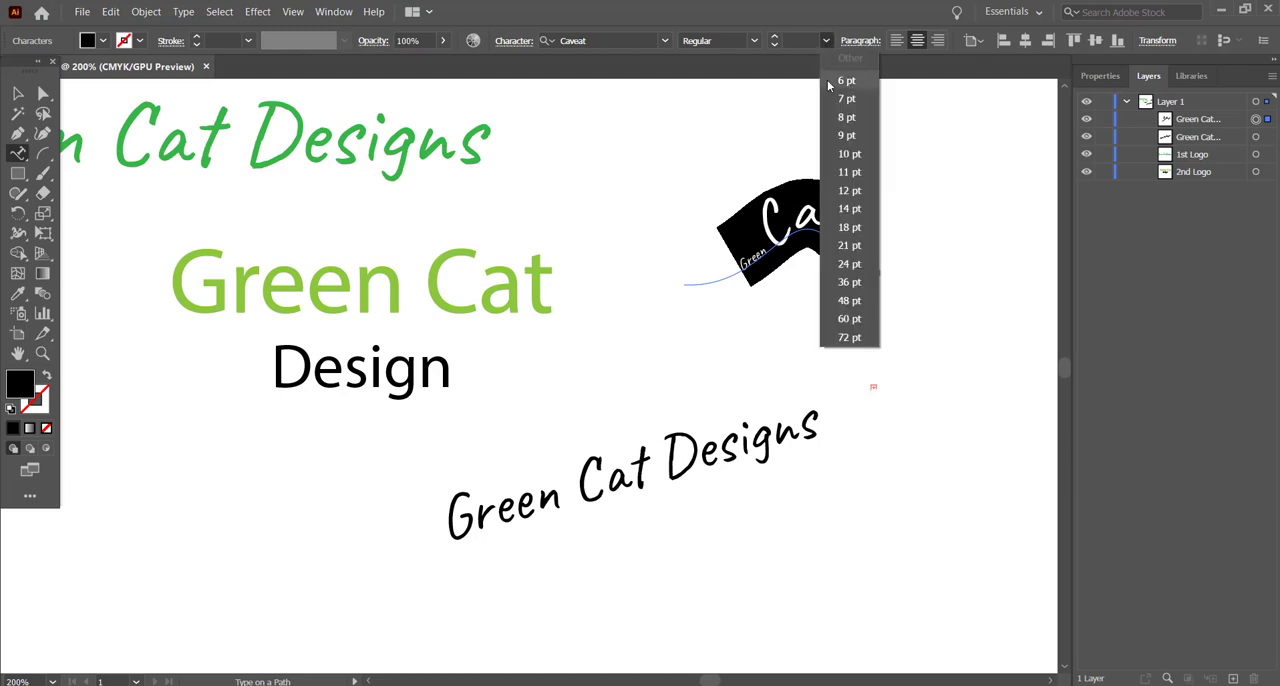
{"action": "left_click", "coordinate": [849, 263]}
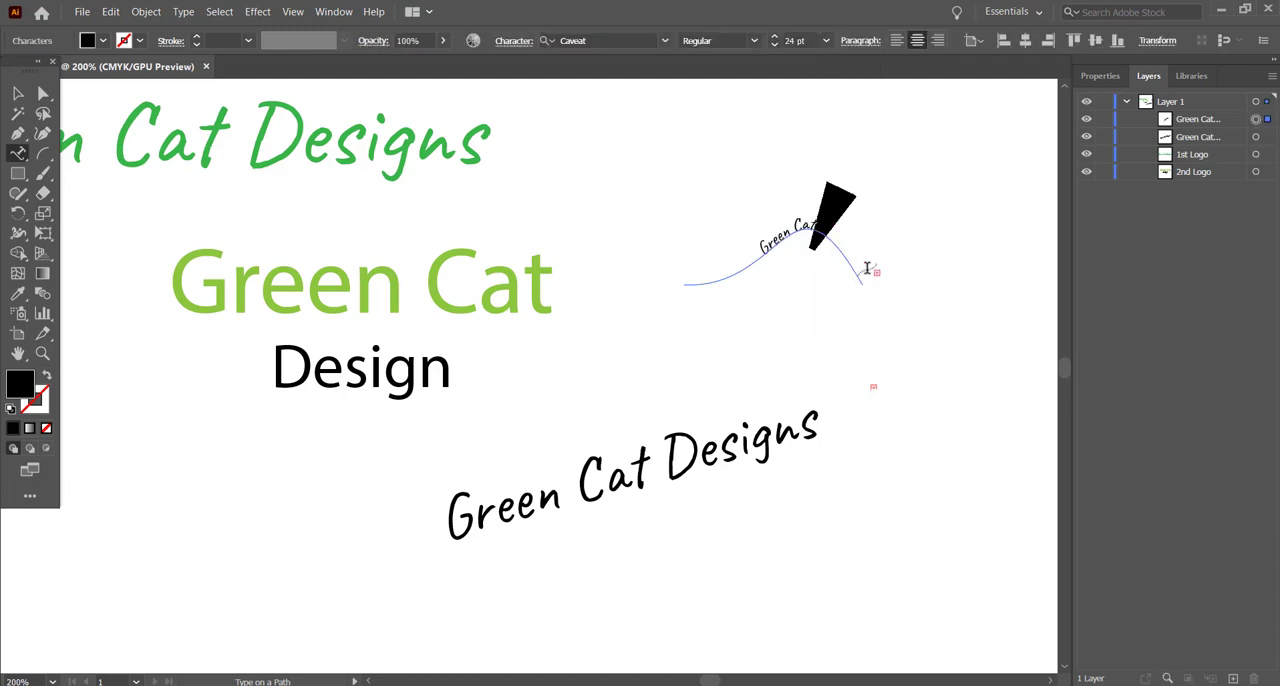
{"action": "left_click", "coordinate": [814, 224]}
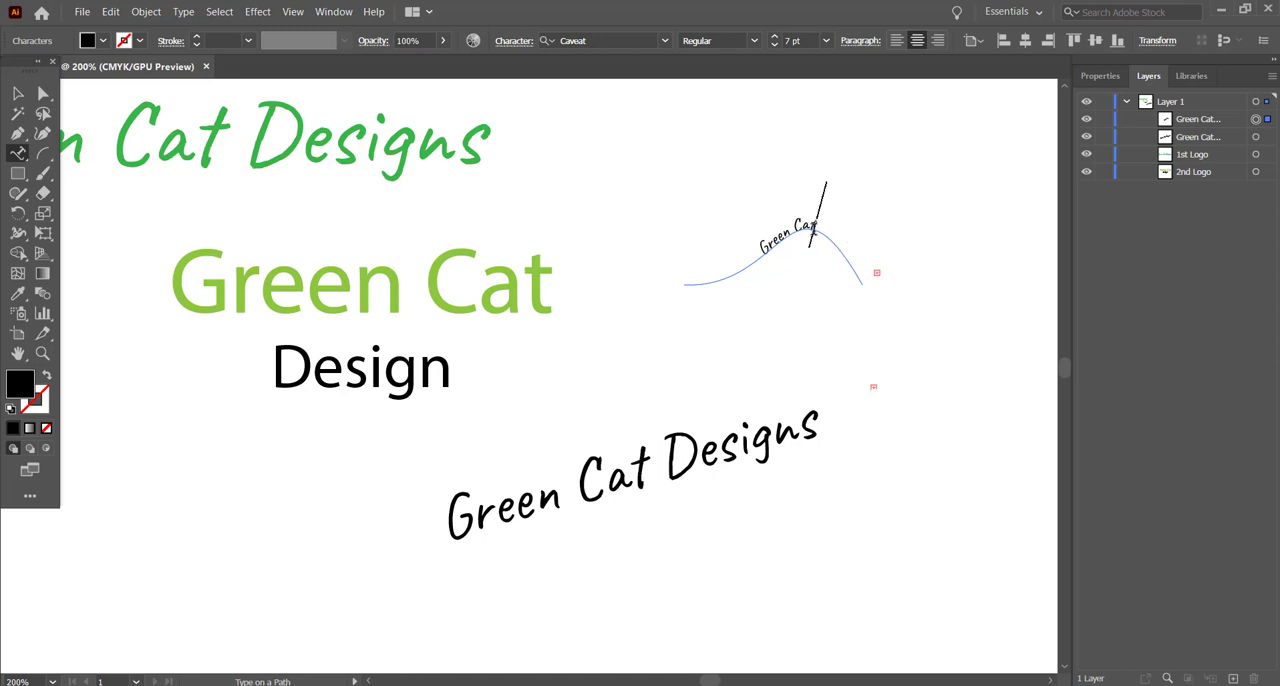
Step: Set the visible words "Green Cat" on the curved path to 18 pt and deselect the text
{"action": "left_click_drag", "start_coordinate": [821, 224], "coordinate": [737, 252]}
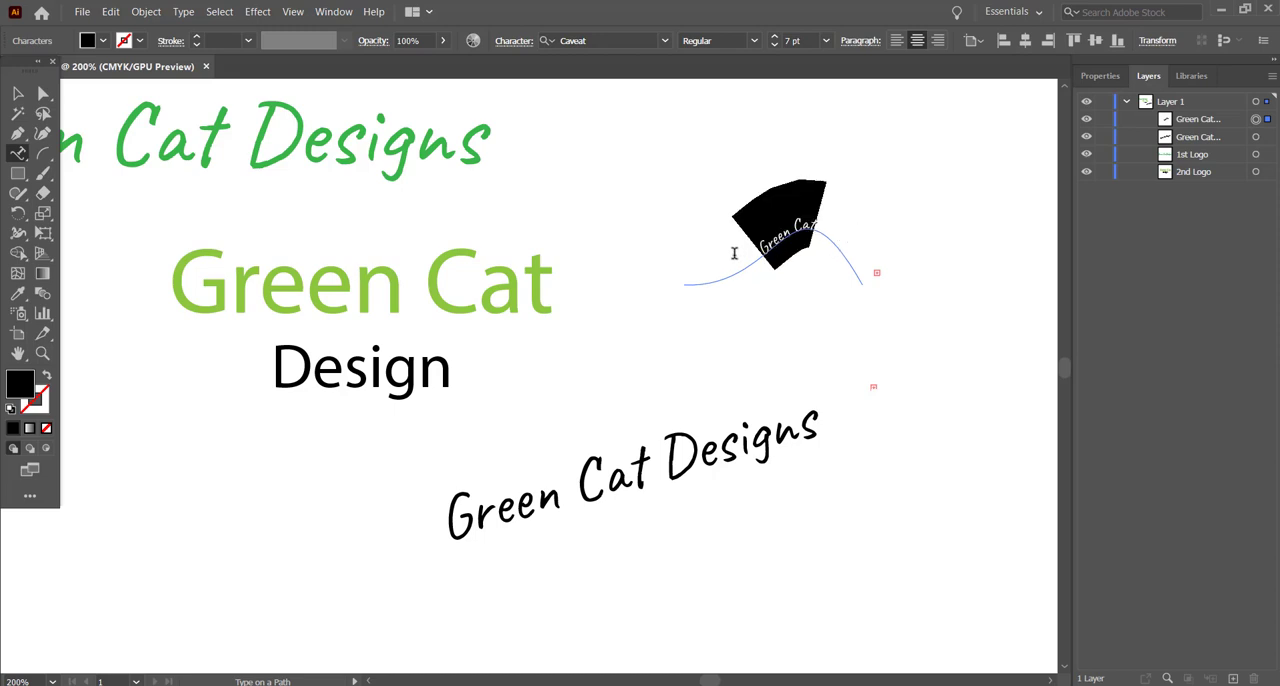
{"action": "left_click", "coordinate": [825, 42]}
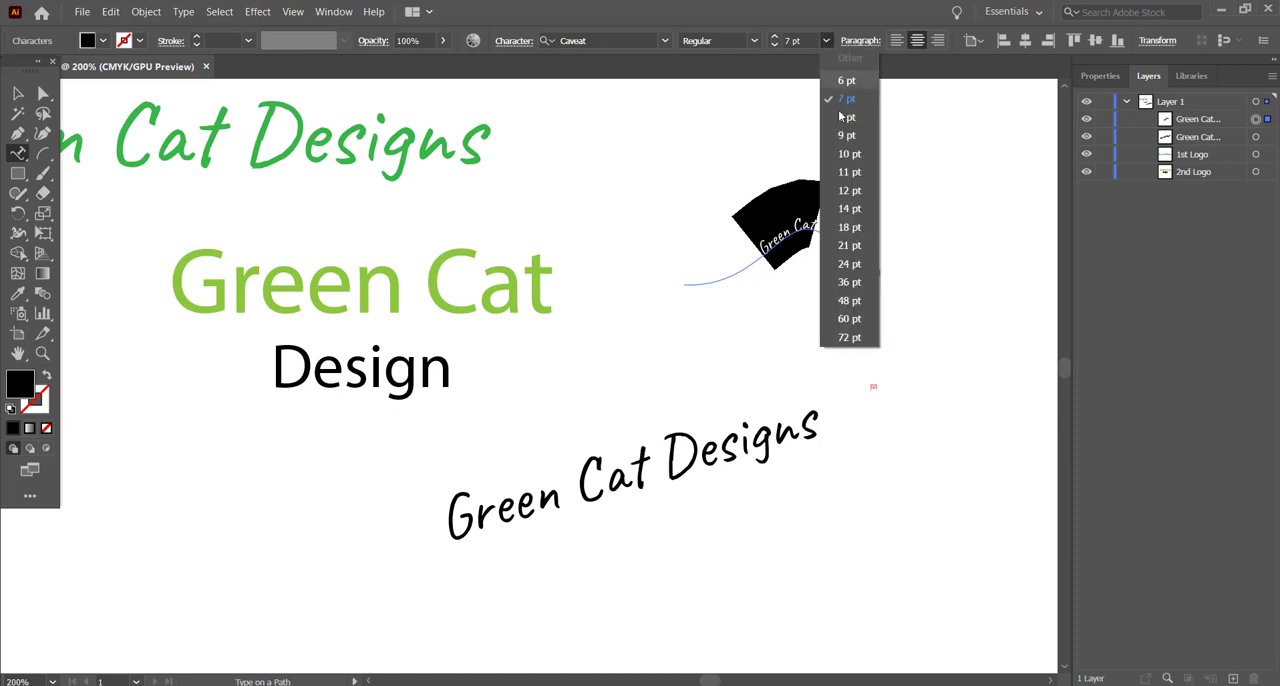
{"action": "left_click", "coordinate": [846, 226]}
{"action": "left_click", "coordinate": [993, 225]}
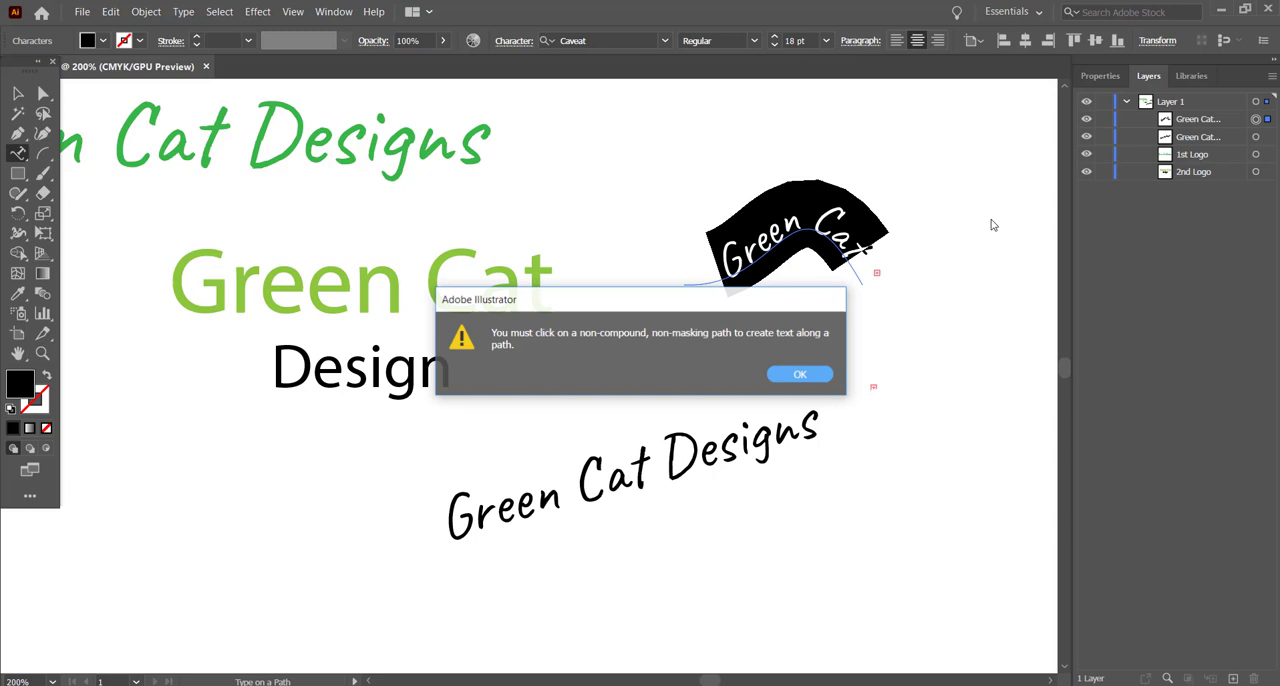
{"action": "left_click", "coordinate": [802, 374]}
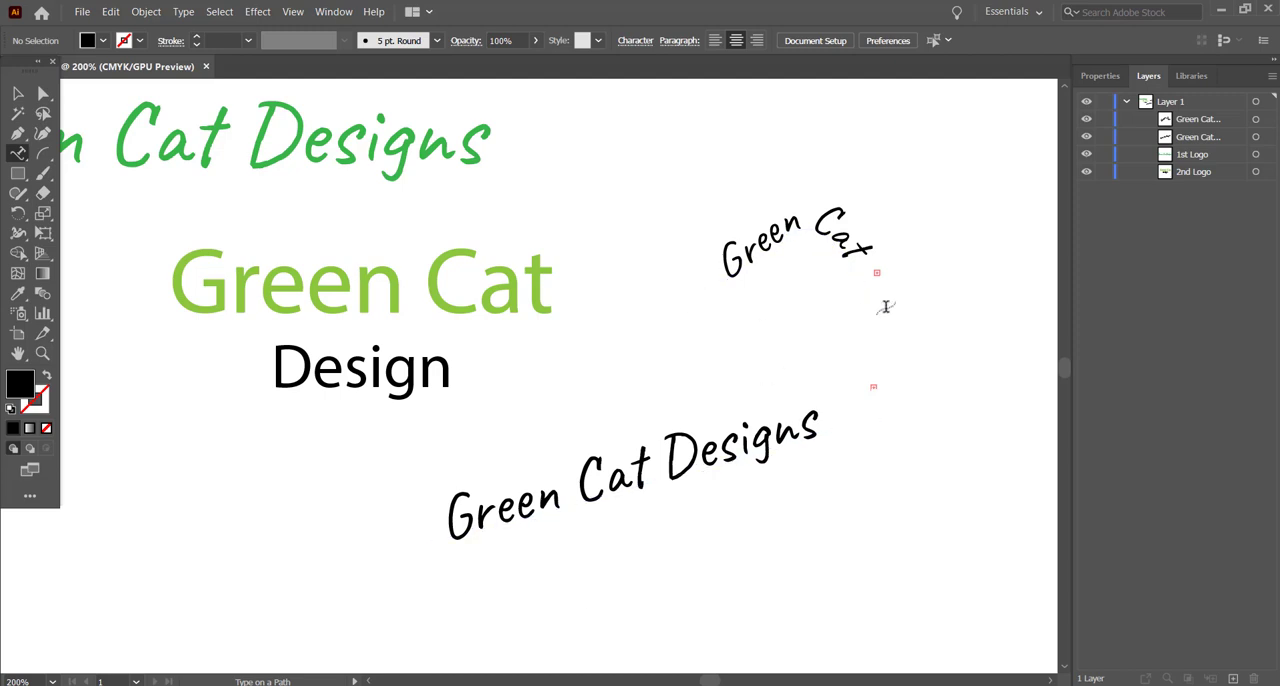
Step: Delete the slanted "Green Cat Designs" path text and the curved "Green Cat" path text from the artboard
{"action": "left_click", "coordinate": [19, 156]}
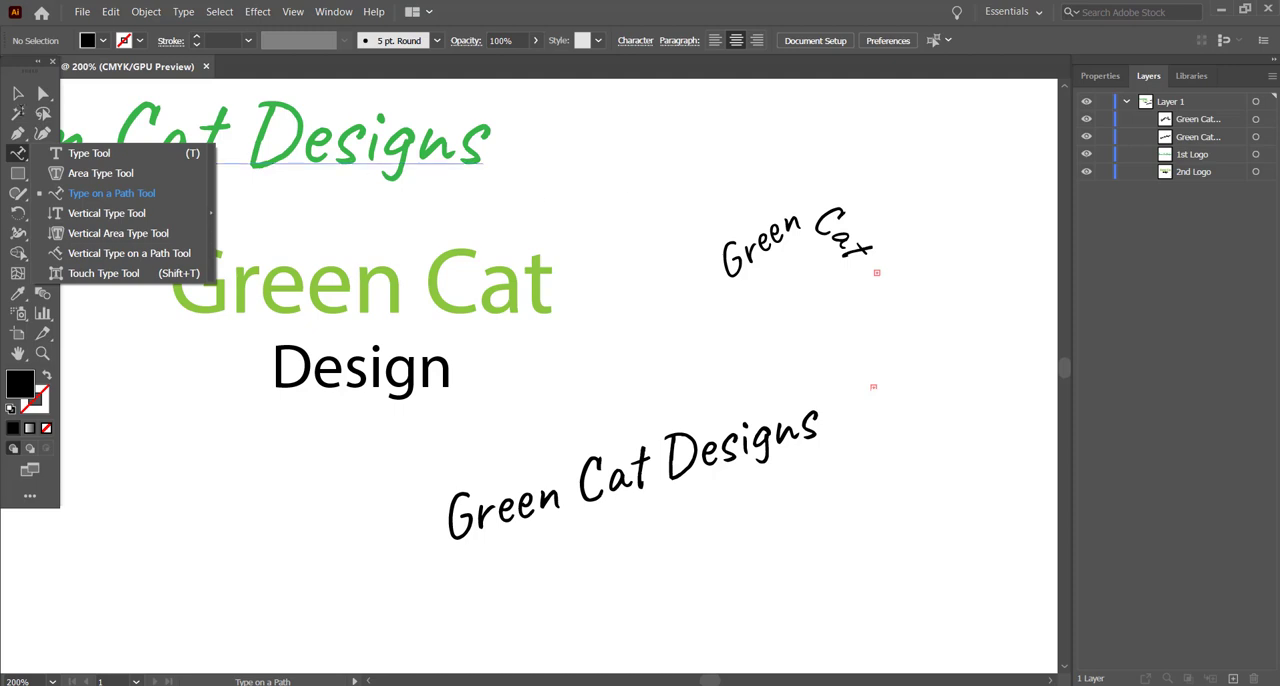
{"action": "left_click", "coordinate": [16, 94]}
{"action": "left_click", "coordinate": [745, 445]}
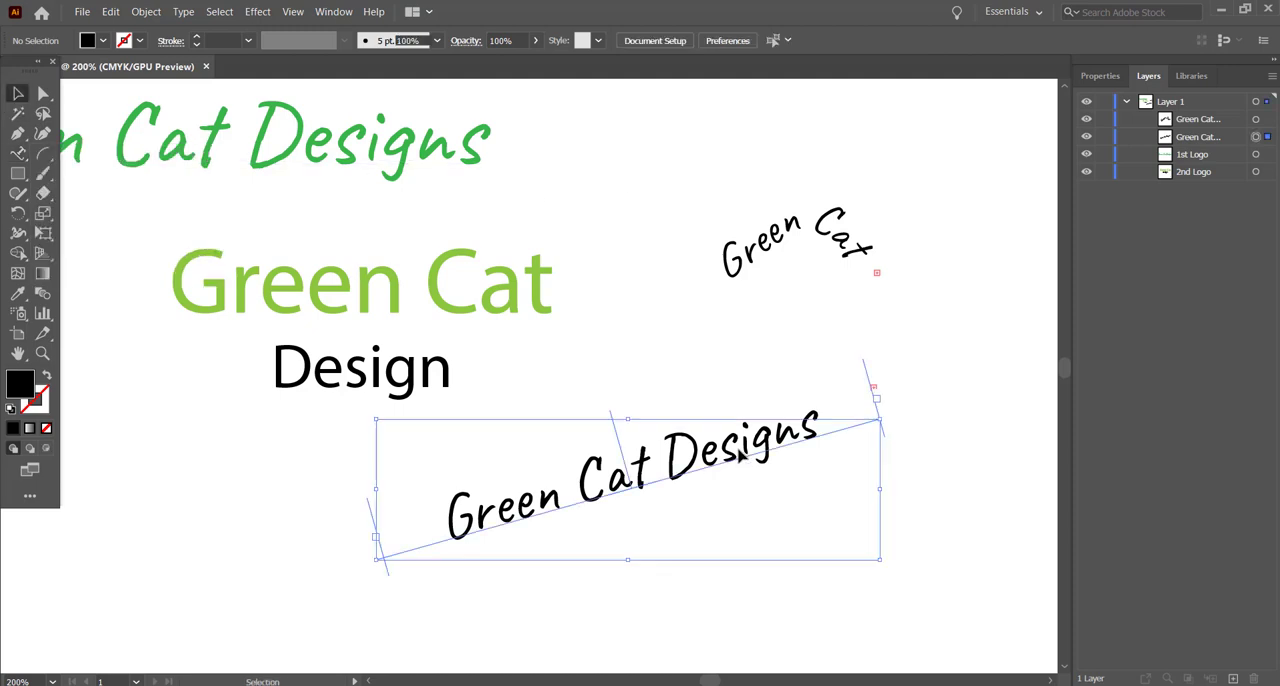
{"action": "key", "text": "Delete"}
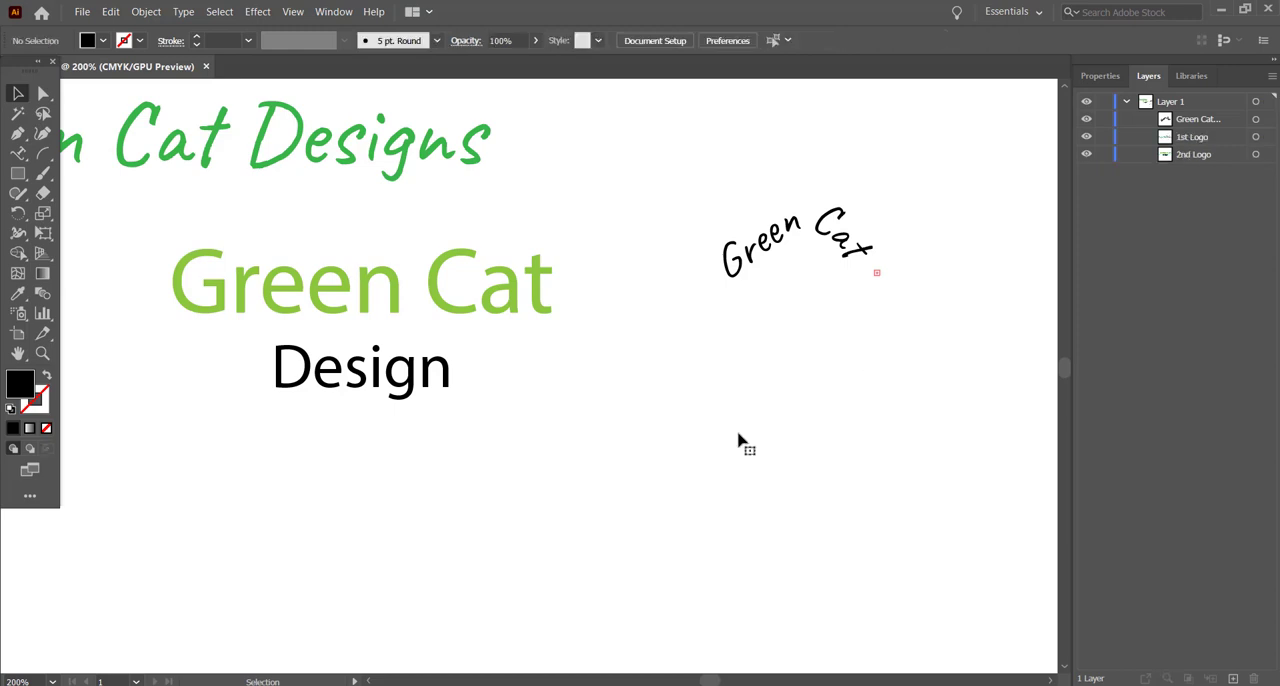
{"action": "left_click", "coordinate": [775, 250]}
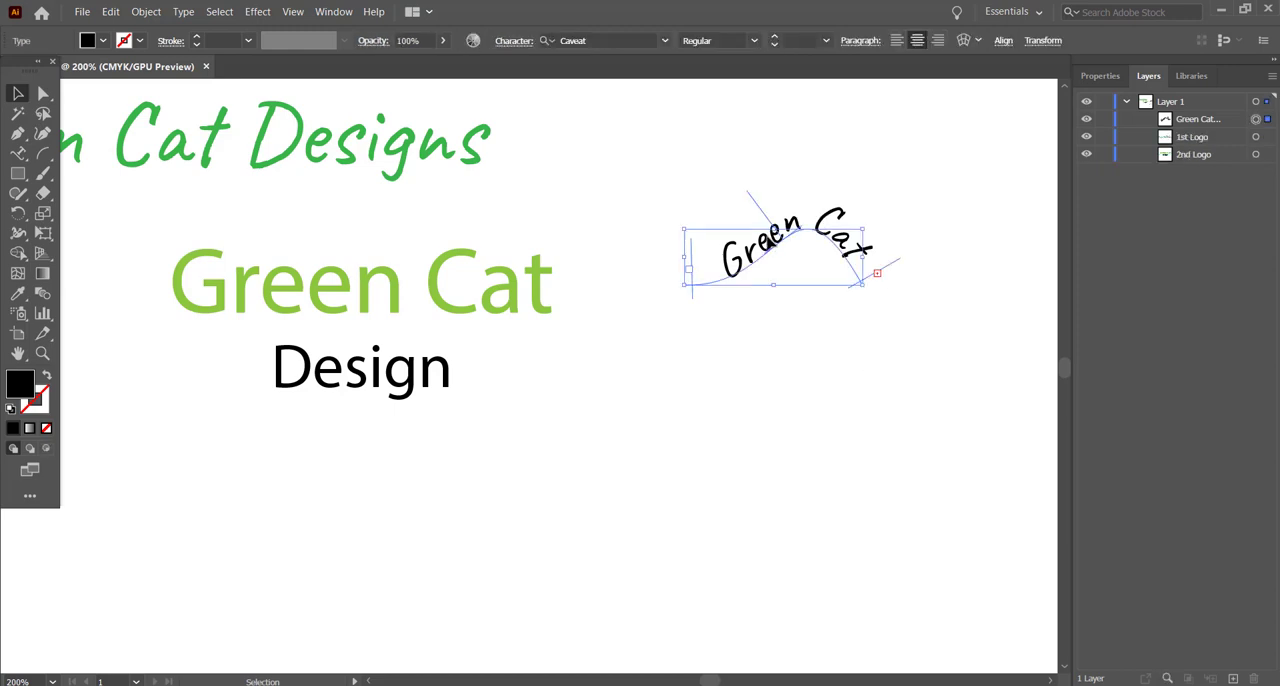
{"action": "key", "text": "Delete"}
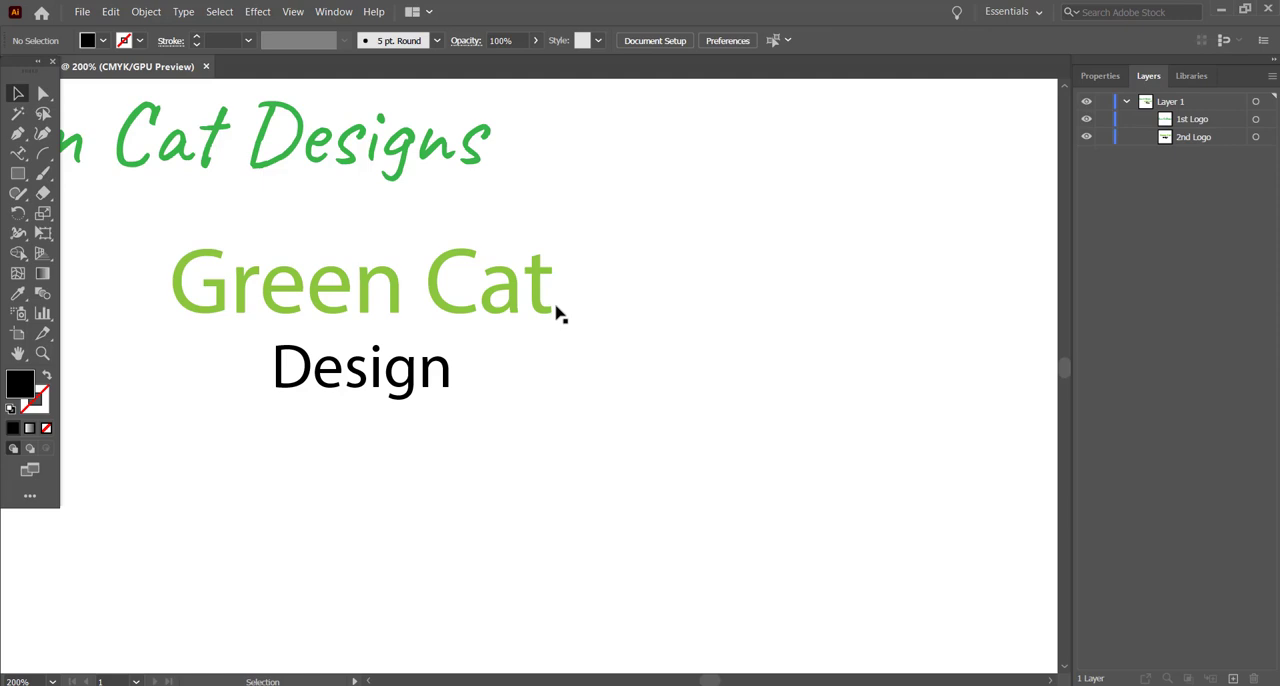
Step: Delete the two-line 2nd Logo text and select the green 1st Logo text
{"action": "left_click", "coordinate": [474, 314]}
{"action": "key", "text": "Delete"}
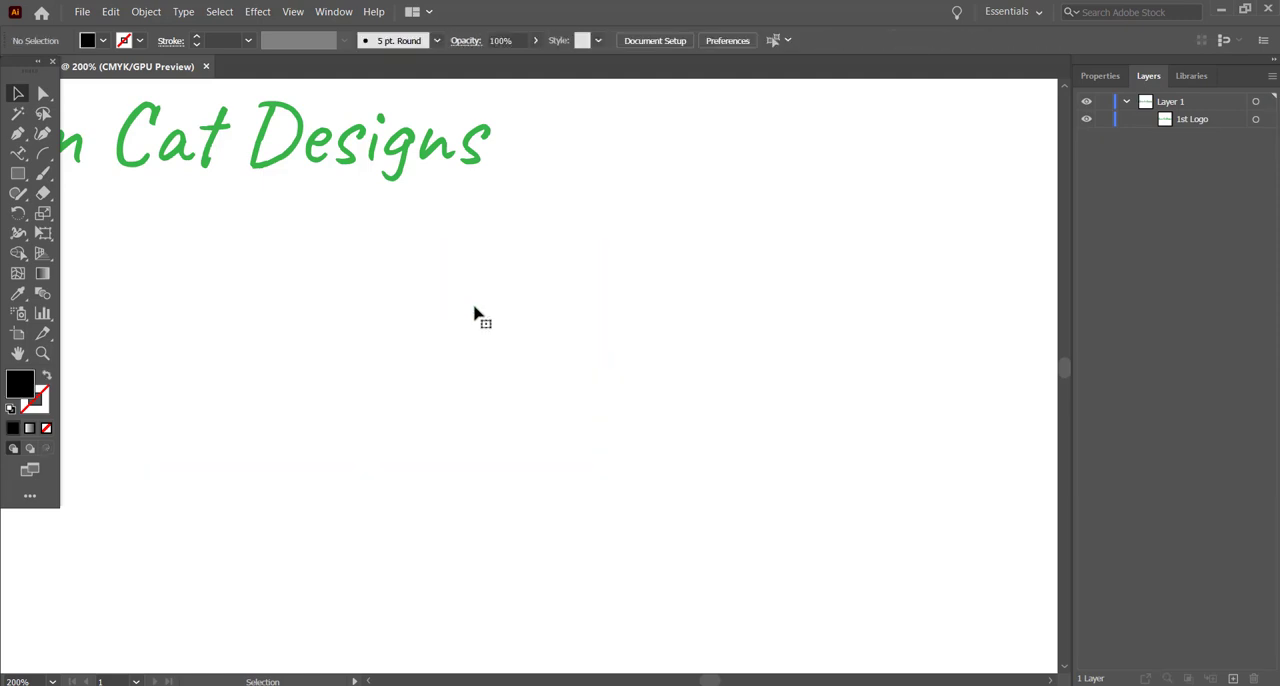
{"action": "left_click", "coordinate": [429, 155]}
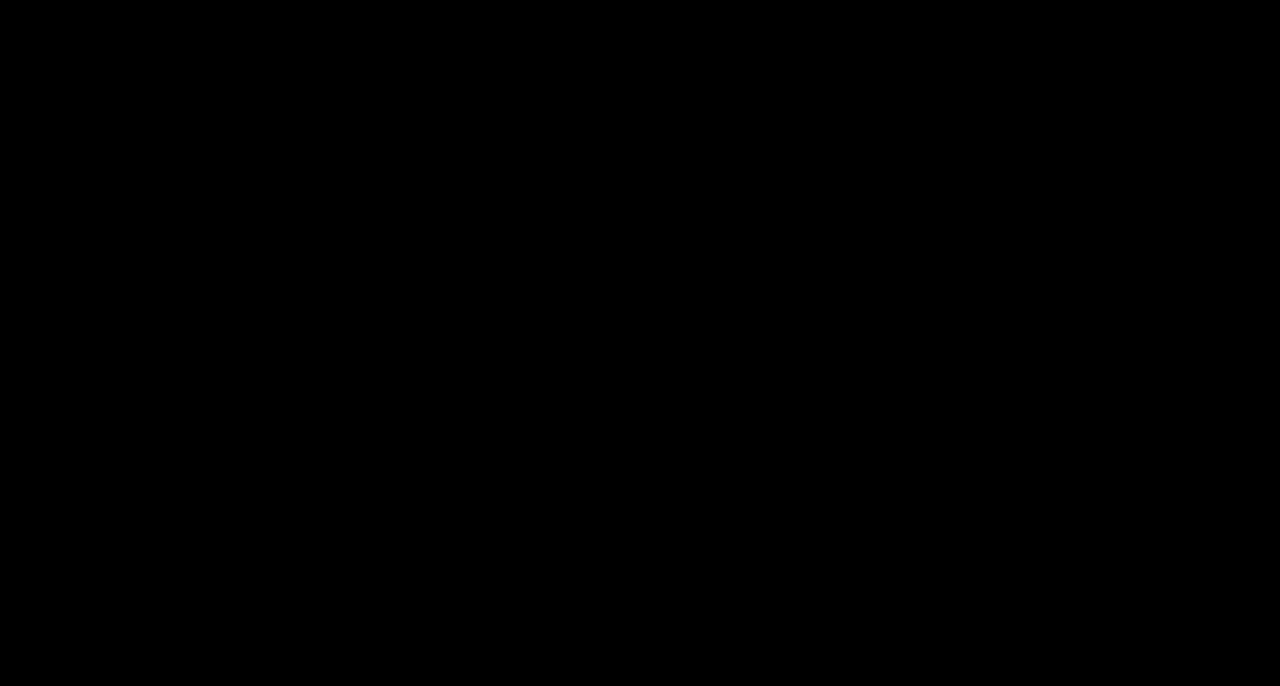